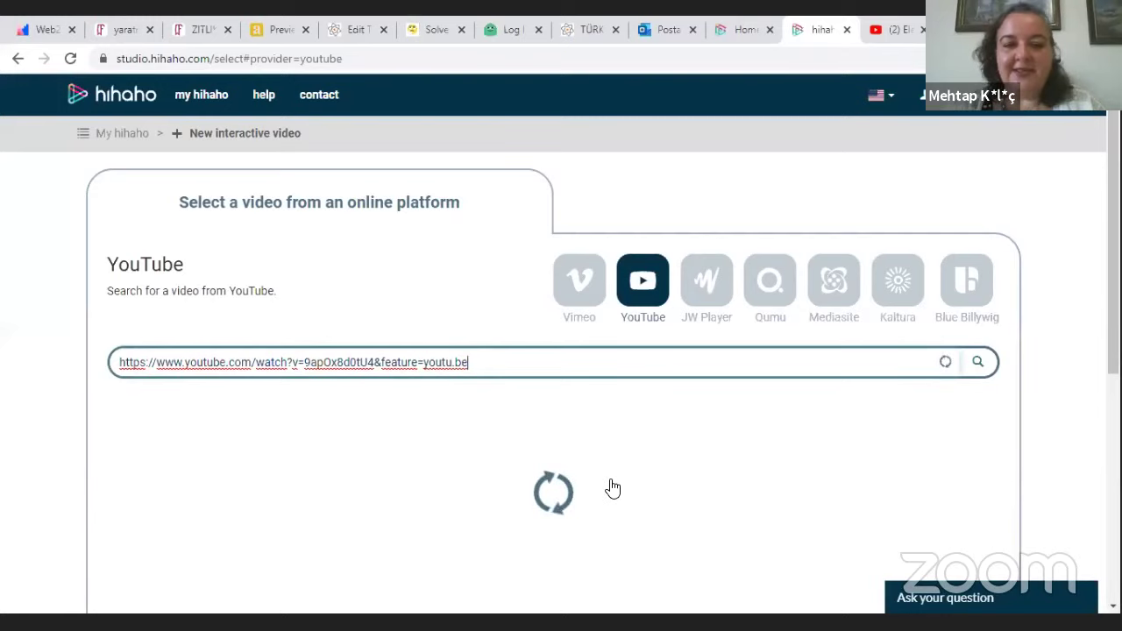
Step: Open the found "Elektrik Konu anlatımı" video for adding interactions and translate the editor page into Turkish
scroll(609, 489, "down", 2)
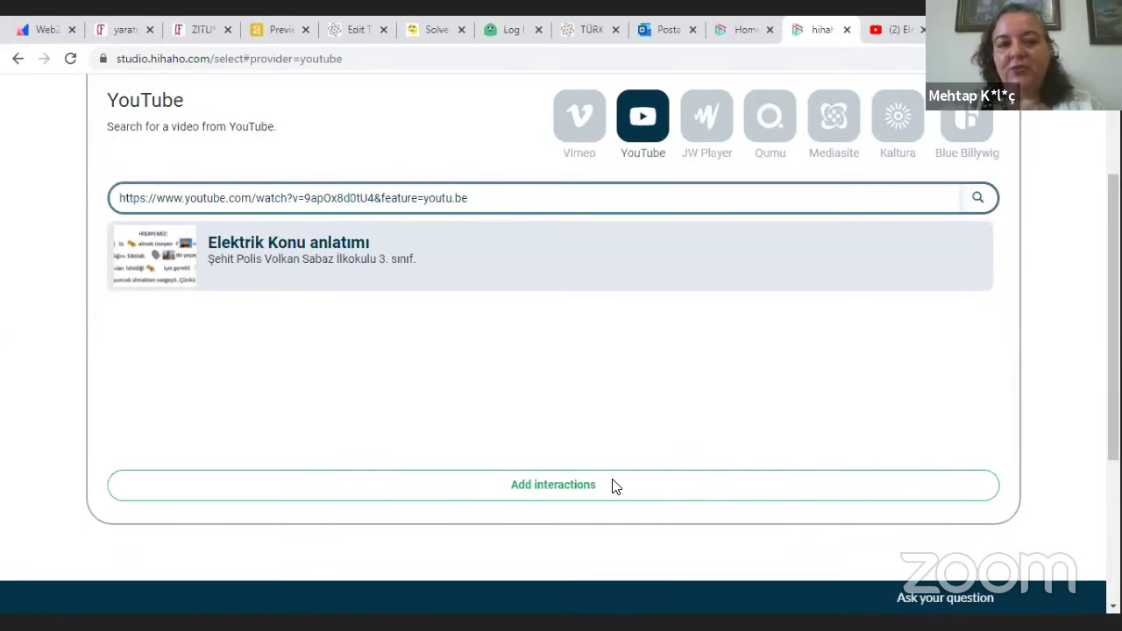
left_click(612, 485)
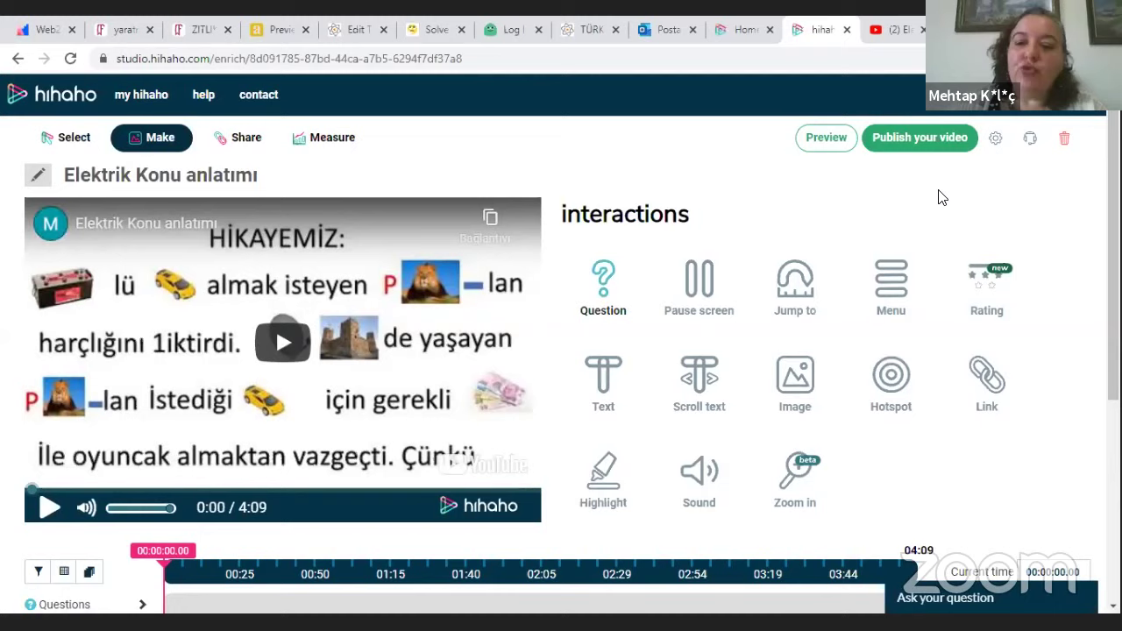
right_click(956, 320)
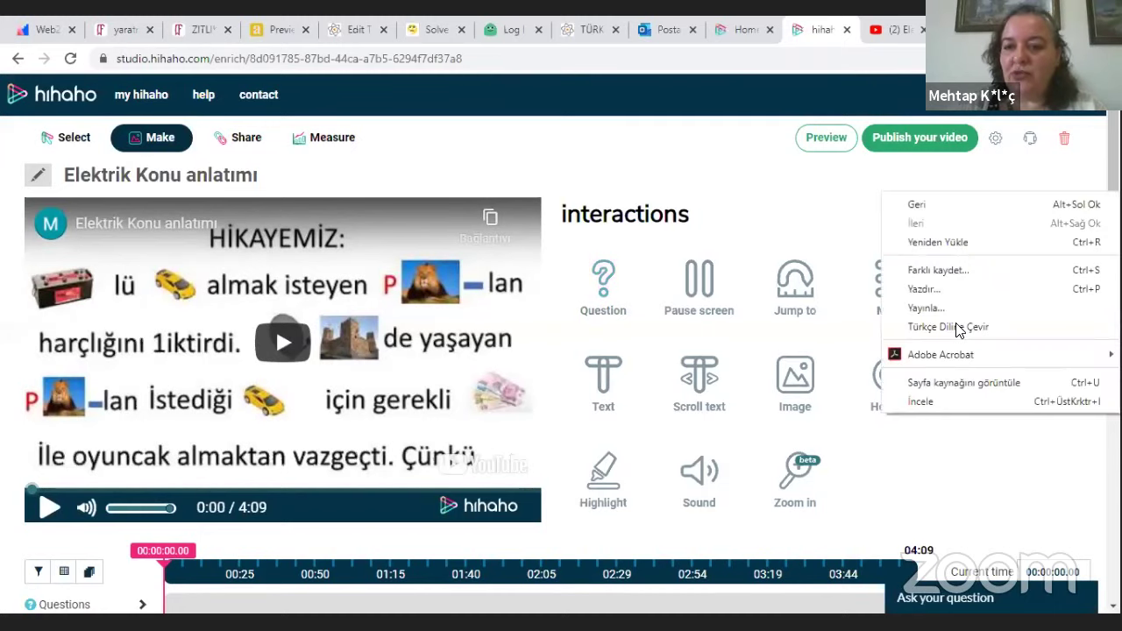
left_click(959, 327)
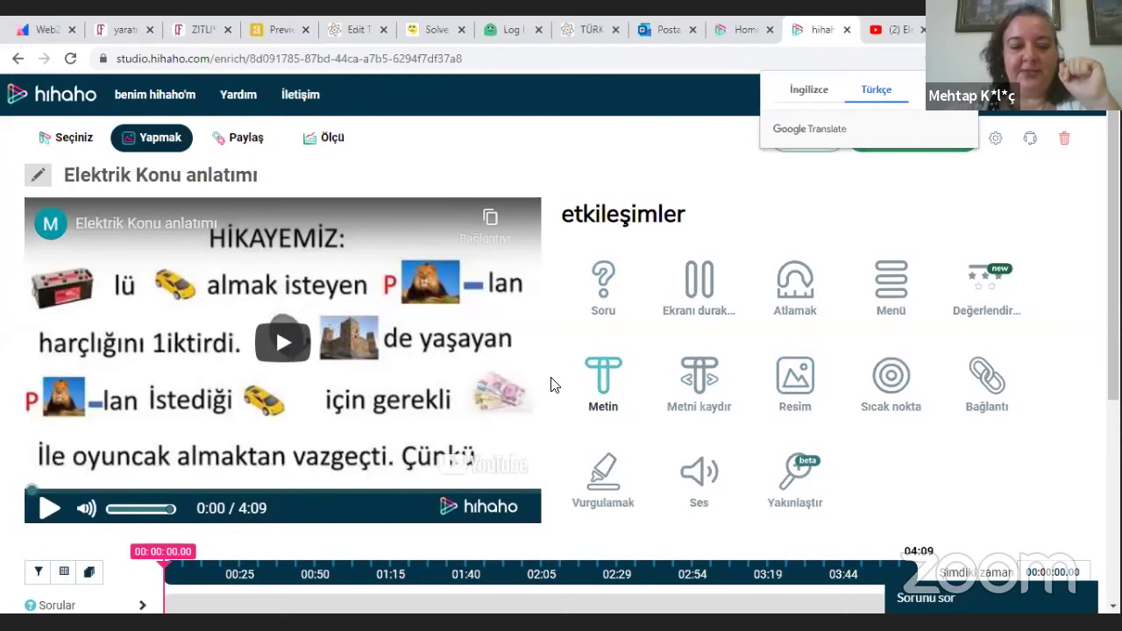
Step: Play the video to about 0:07 and add a multiple-choice question there with the text "Sizce bu nedir?"
scroll(268, 345, "down", 2)
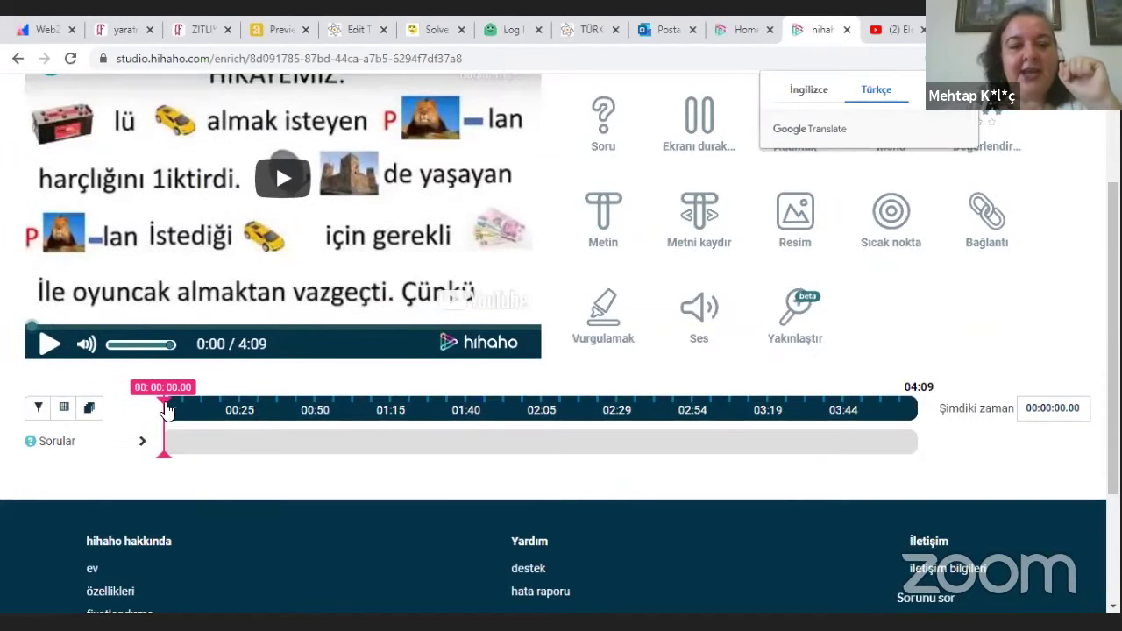
scroll(158, 425, "up", 2)
left_click(49, 509)
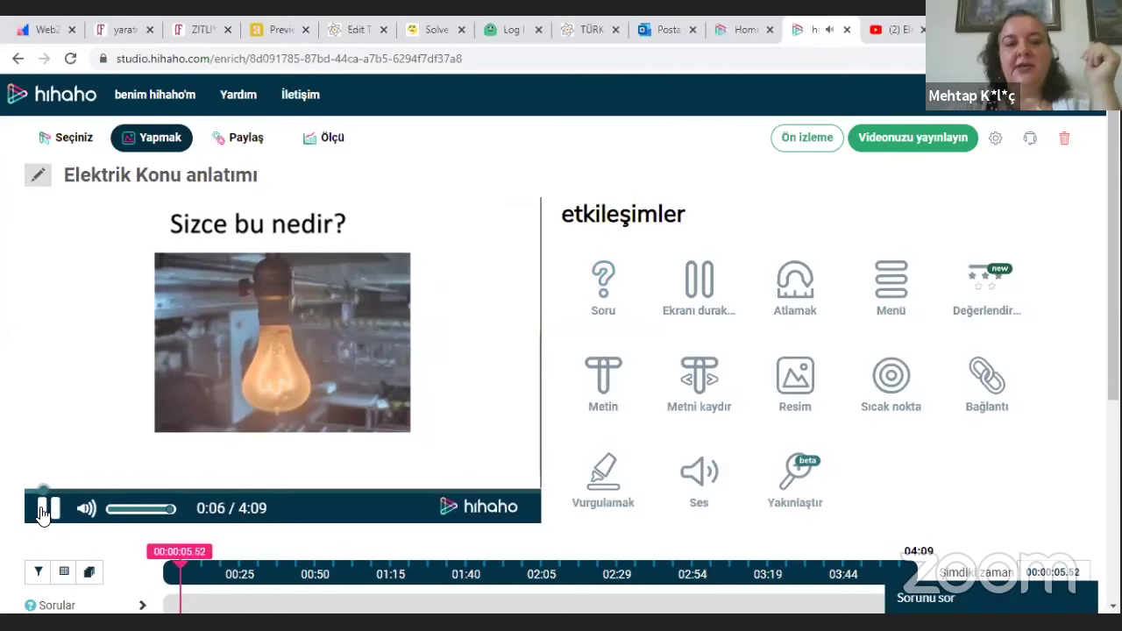
left_click(604, 311)
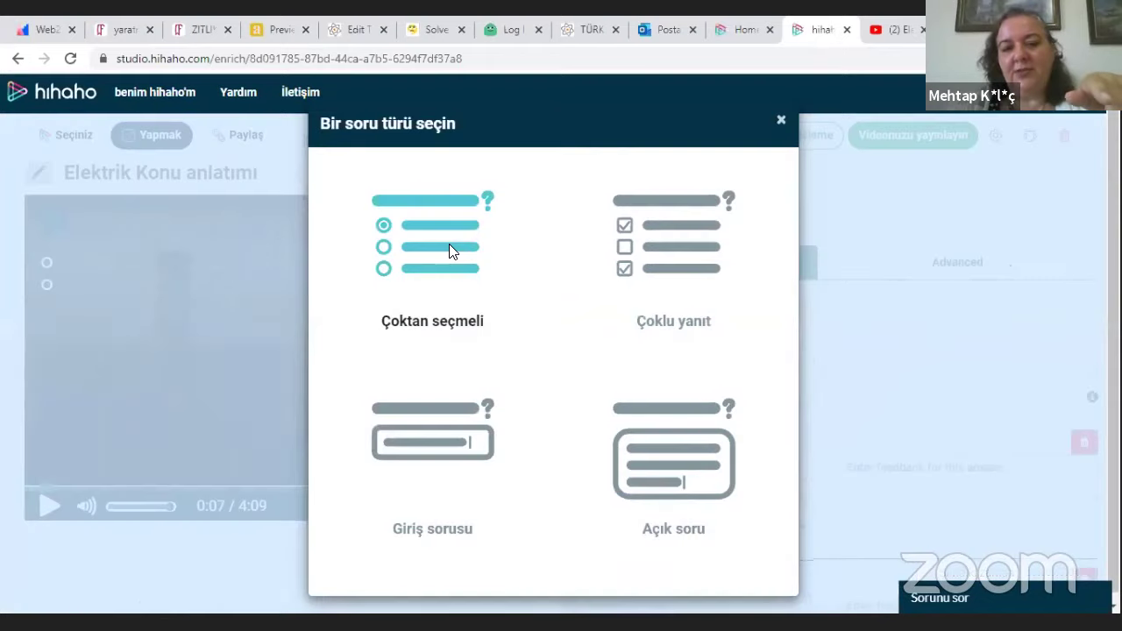
left_click(451, 251)
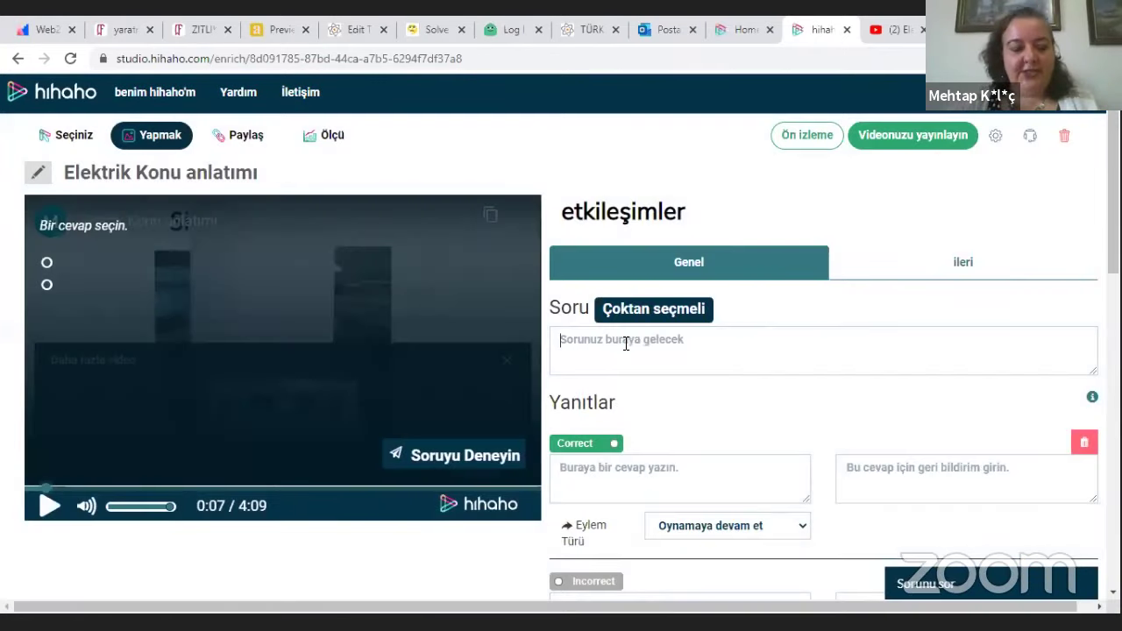
type("sizce b")
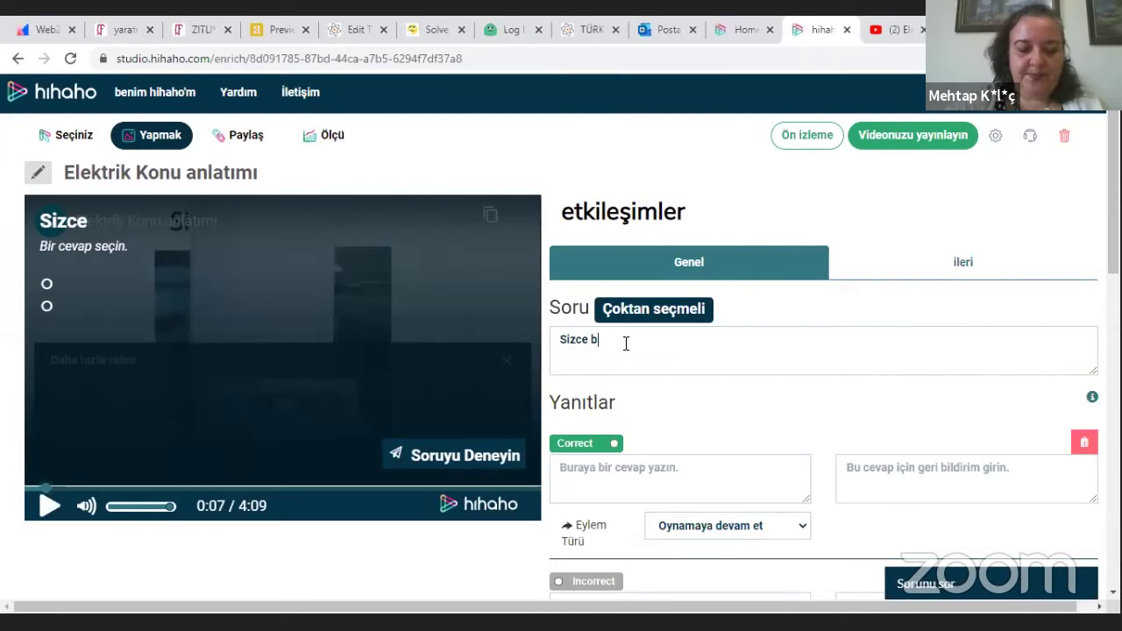
type("u nedir?")
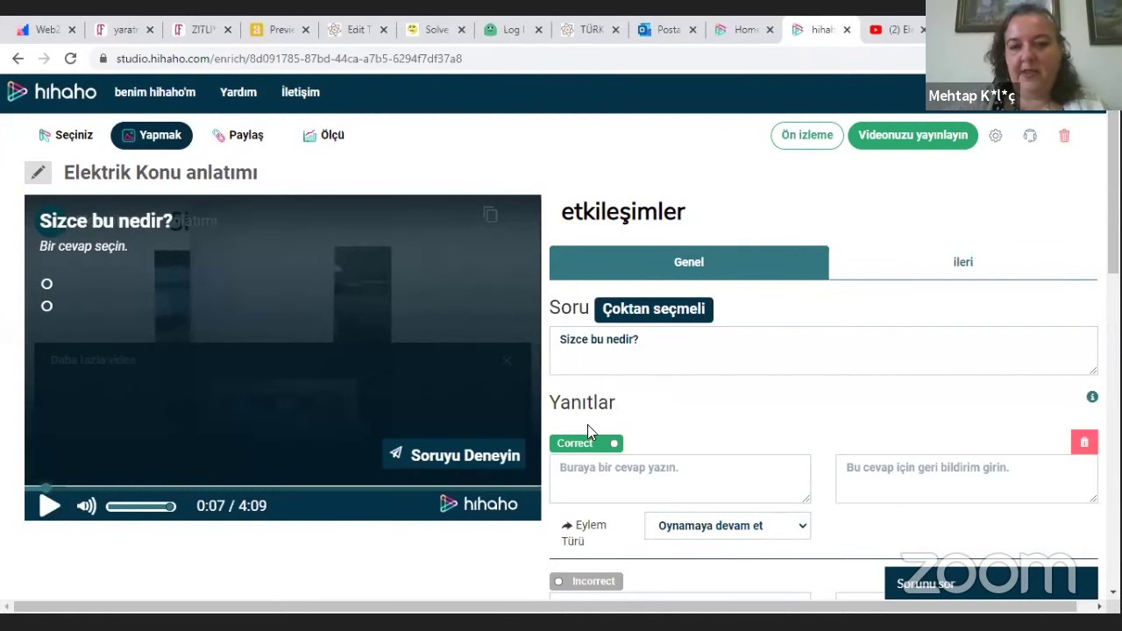
Step: Enter "Ampul" as the correct answer with the feedback "Tebrikler"
scroll(588, 425, "down", 1)
left_click(599, 386)
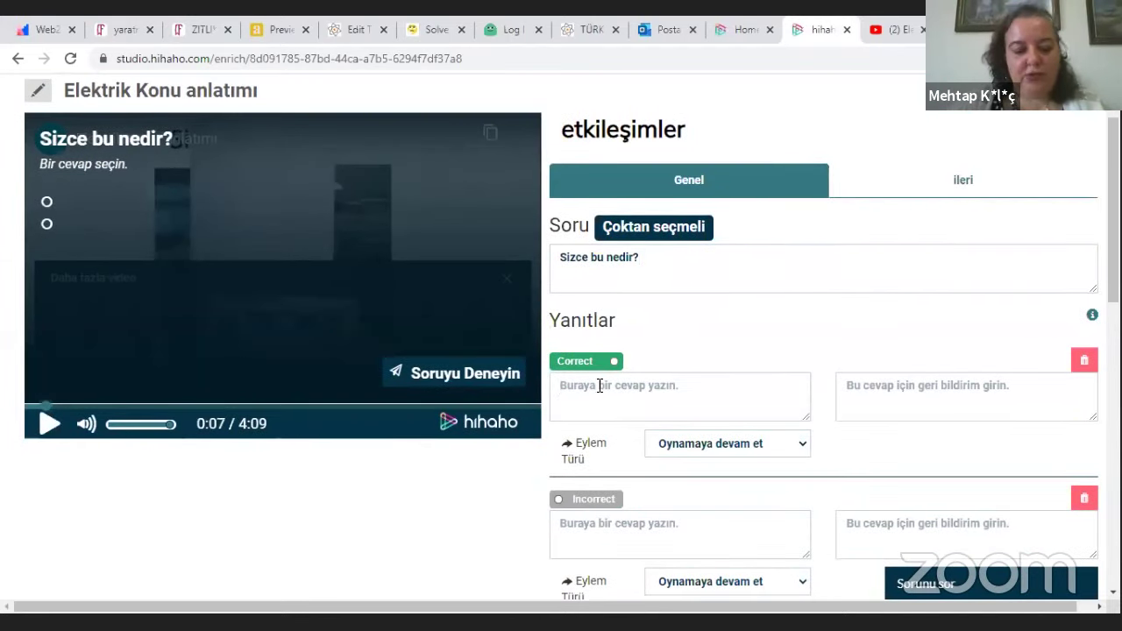
type("Ampul")
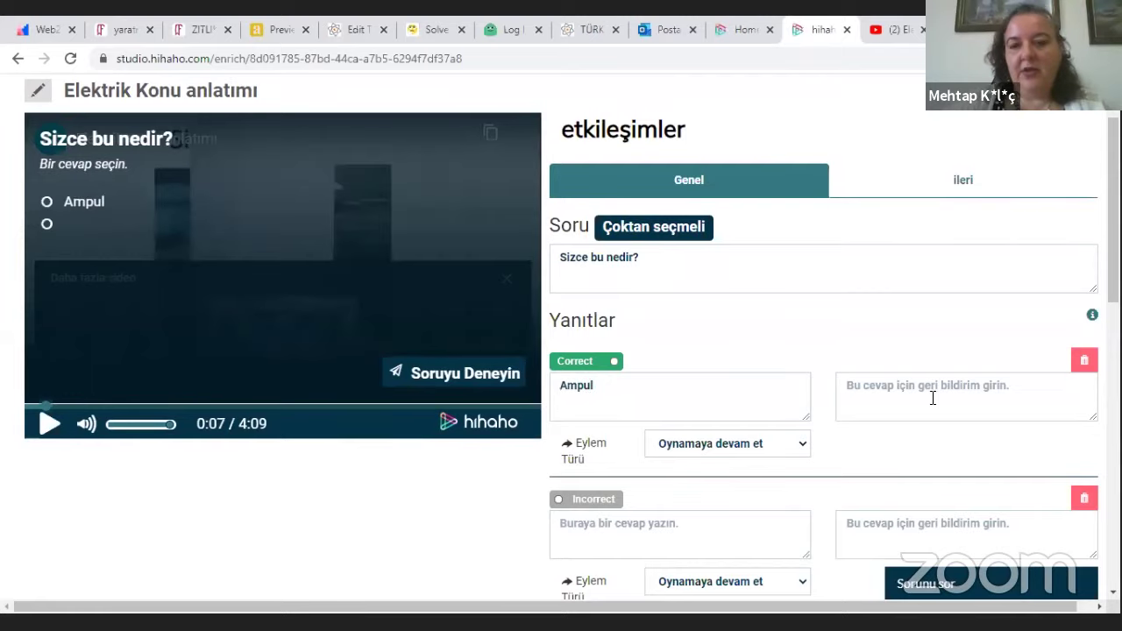
type("Tebrikler")
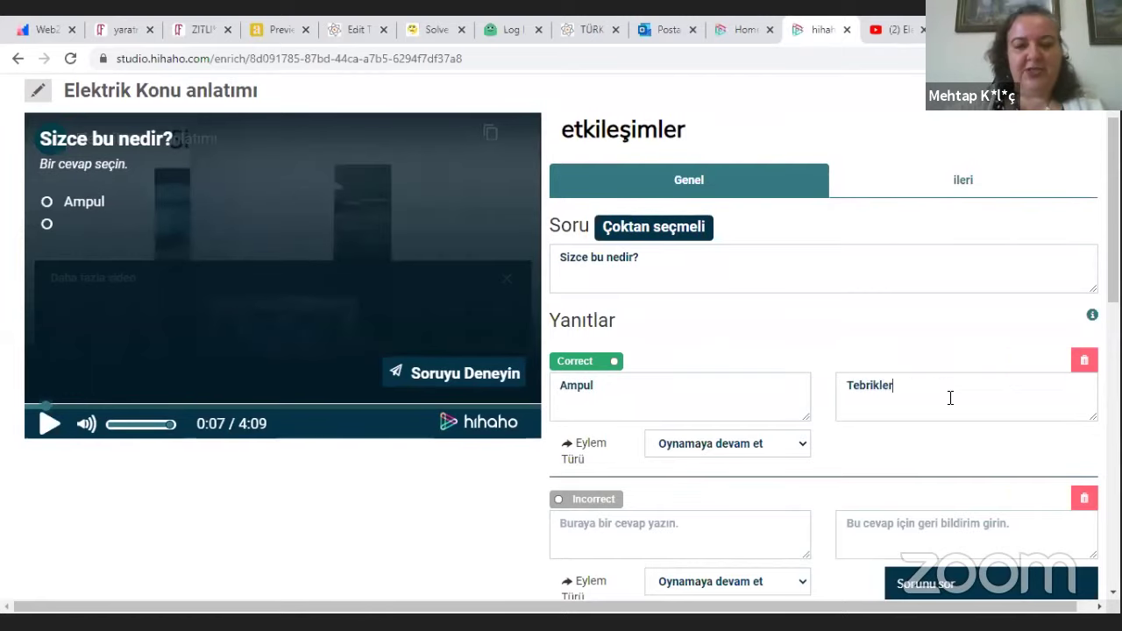
Step: Enter "Güneş" as the incorrect answer with the feedback "Bir daha düşünmek ister misin?" and save the question
scroll(829, 389, "down", 2)
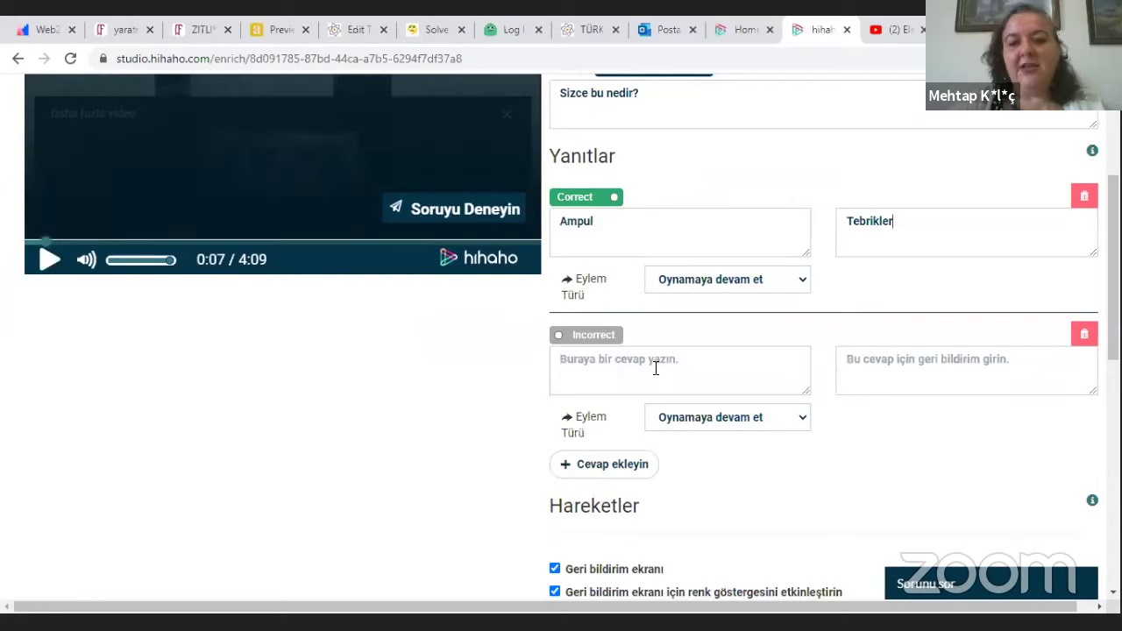
type("Güneş")
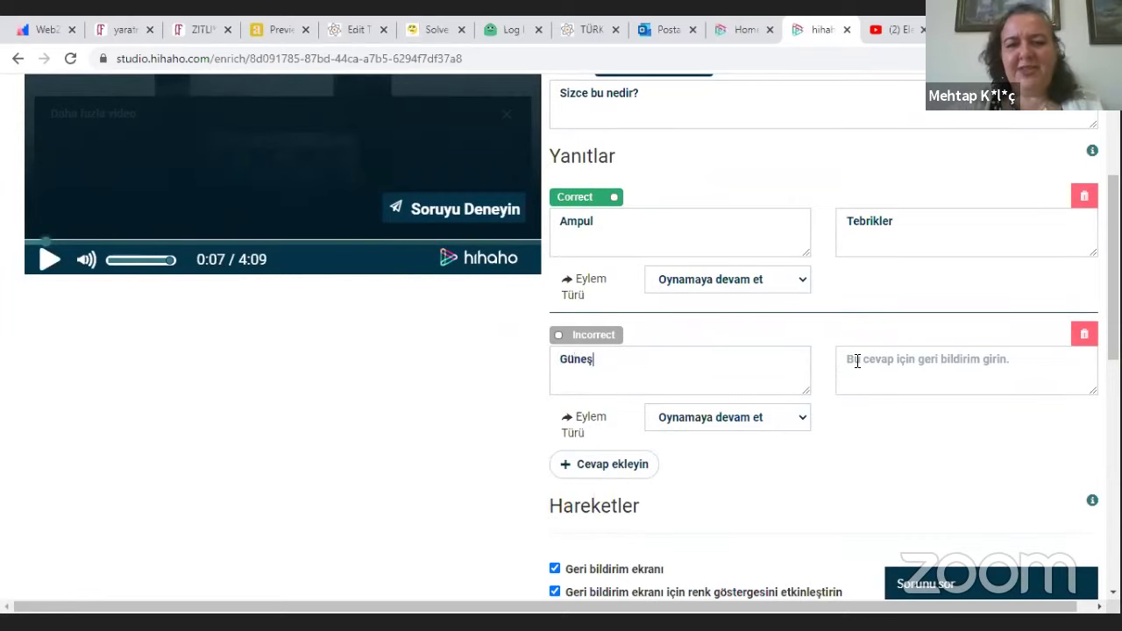
type("B")
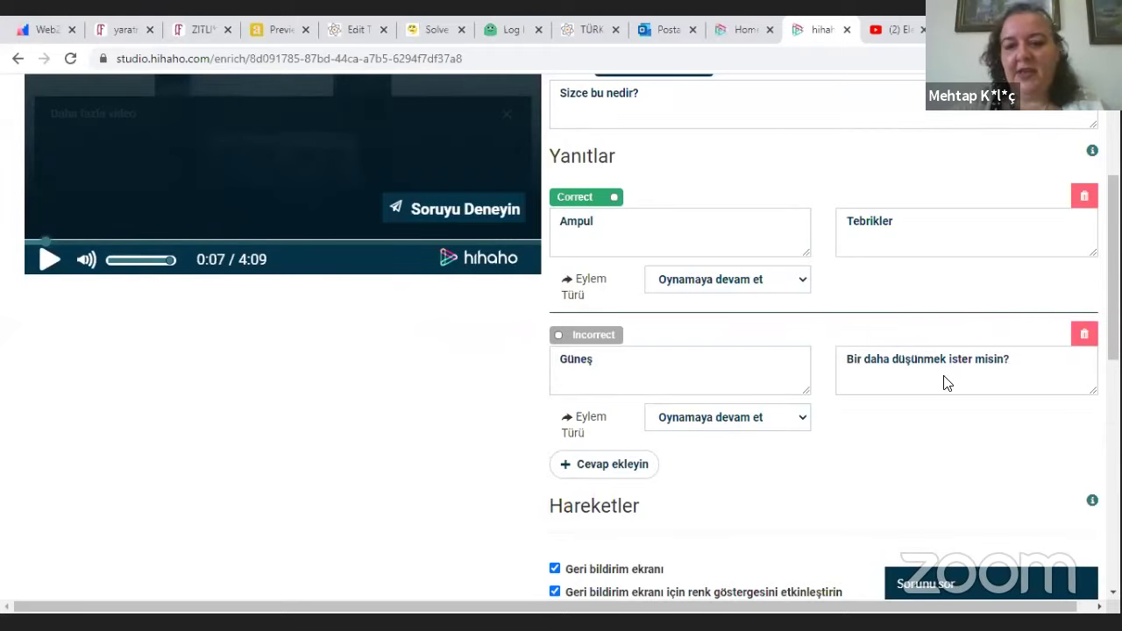
scroll(947, 465, "down", 4)
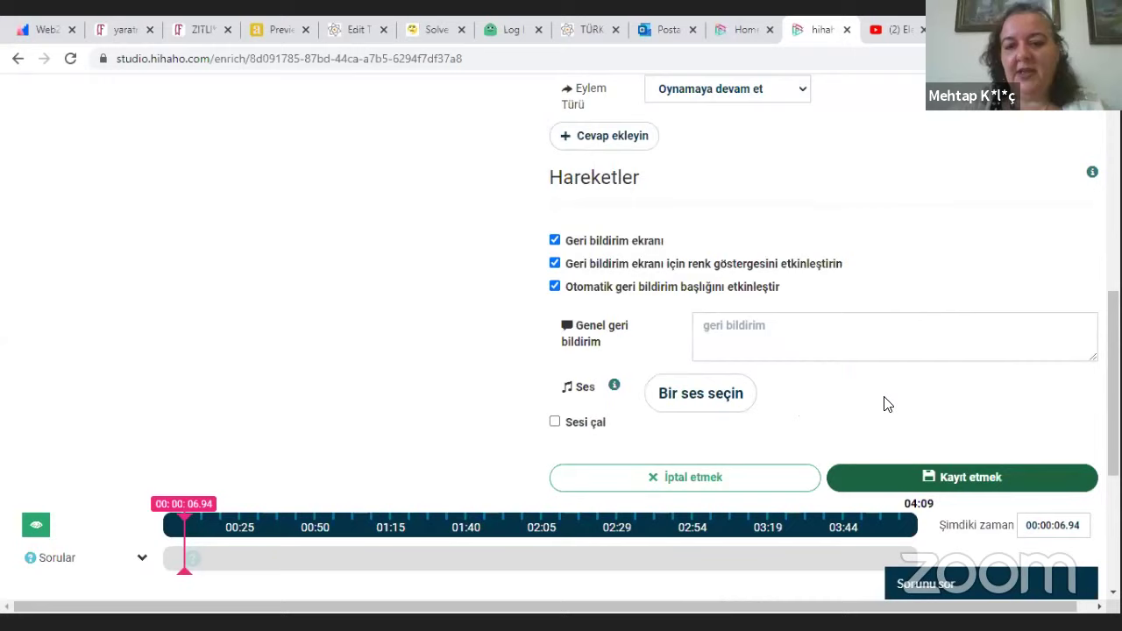
Step: Test the saved question in the player by submitting the answer "Güneş" and continue the video
left_click(378, 462)
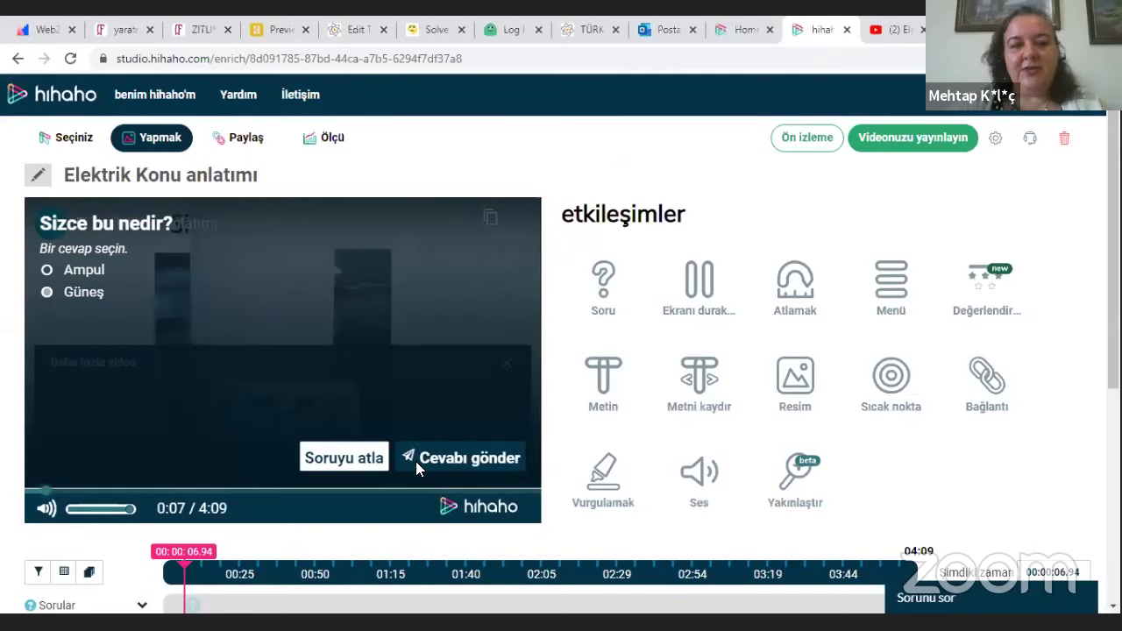
left_click(478, 471)
left_click(481, 458)
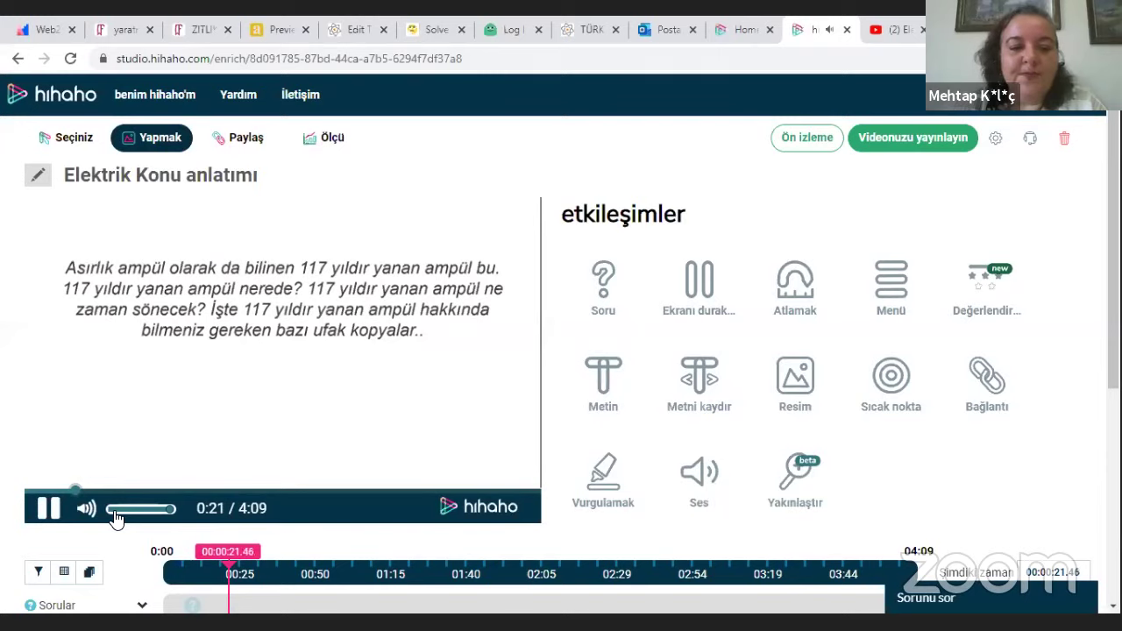
Step: Mute the video, pause it at about 0:37 and add a jump interaction at that moment
key("m")
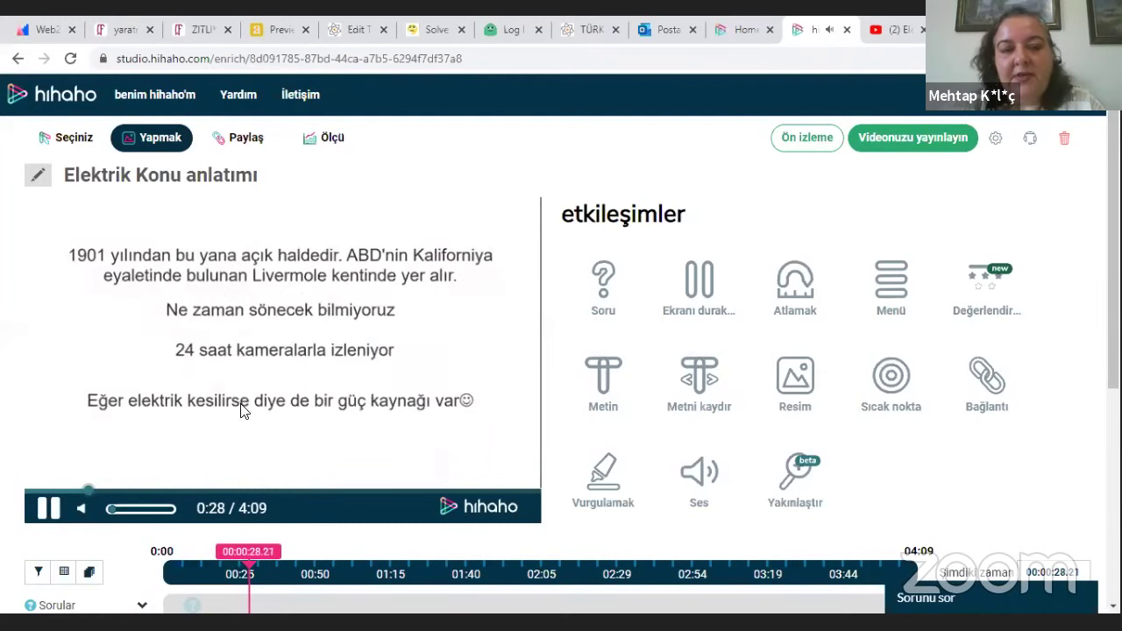
left_click(110, 493)
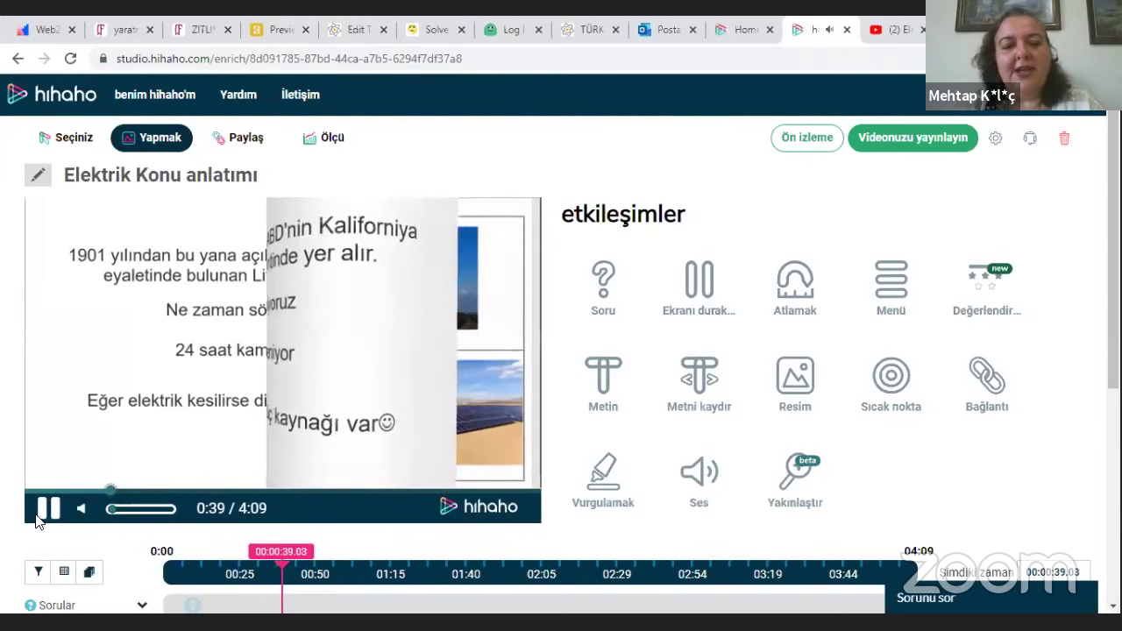
left_click(46, 510)
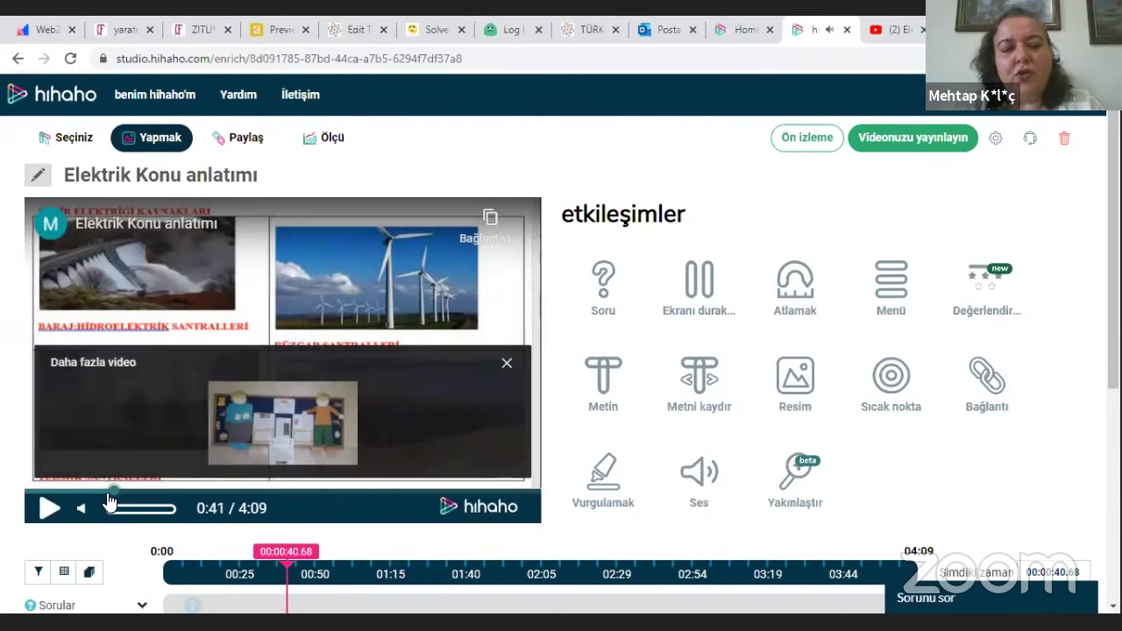
left_click(108, 492)
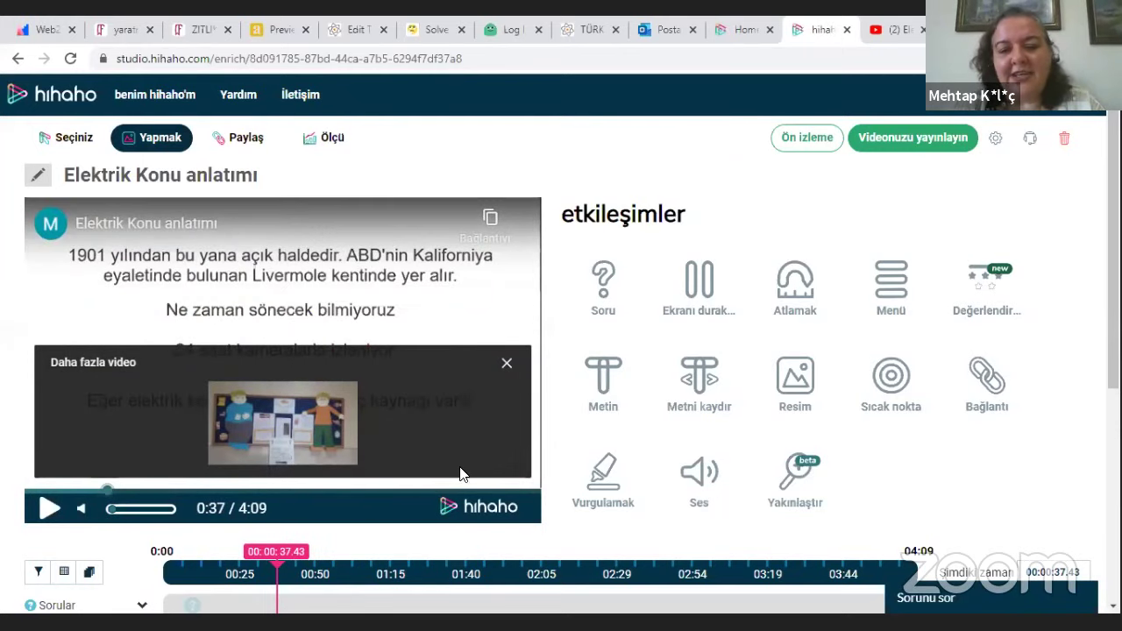
left_click(783, 309)
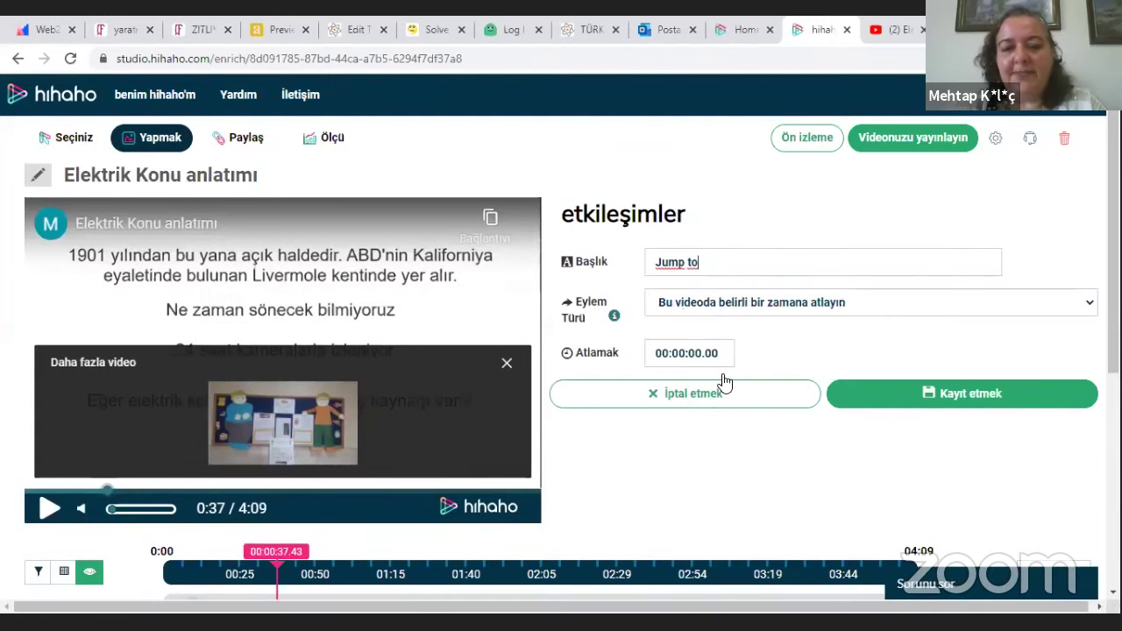
Step: Find the jump's destination by seeking through the video to the "HİKAYEMİZ" story slide and pausing at 3:39
scroll(397, 412, "down", 1)
scroll(288, 409, "down", 3)
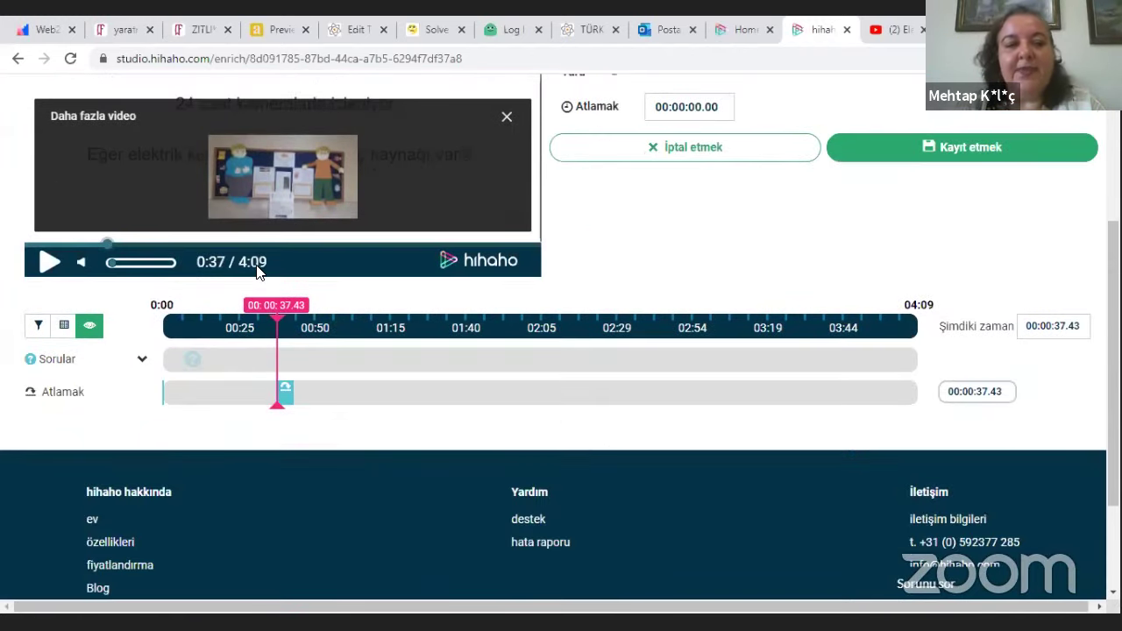
scroll(121, 390, "up", 2)
scroll(121, 389, "up", 1)
mouse_move(155, 403)
left_mouse_down()
mouse_move(358, 422)
mouse_move(395, 417)
mouse_move(391, 409)
left_mouse_up()
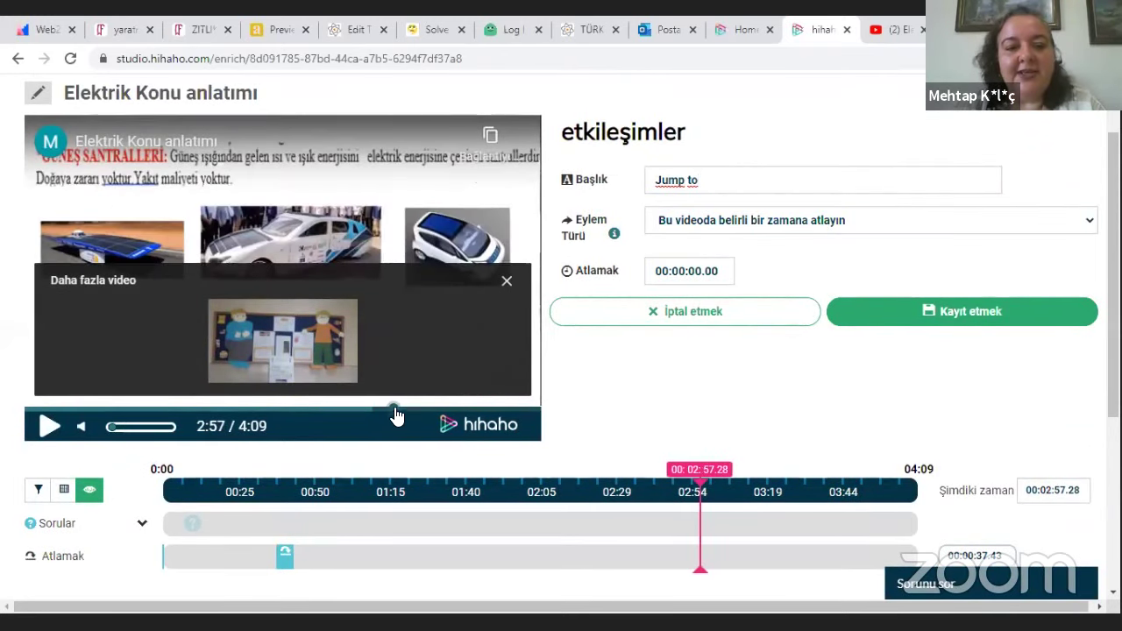
scroll(432, 486, "up", 1)
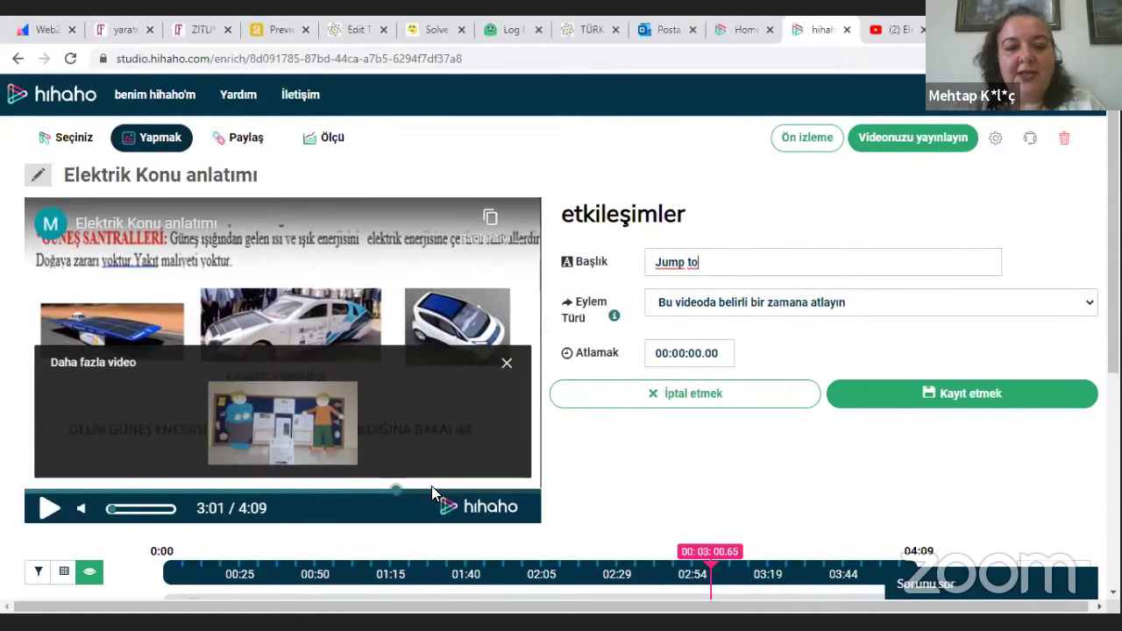
left_click(430, 492)
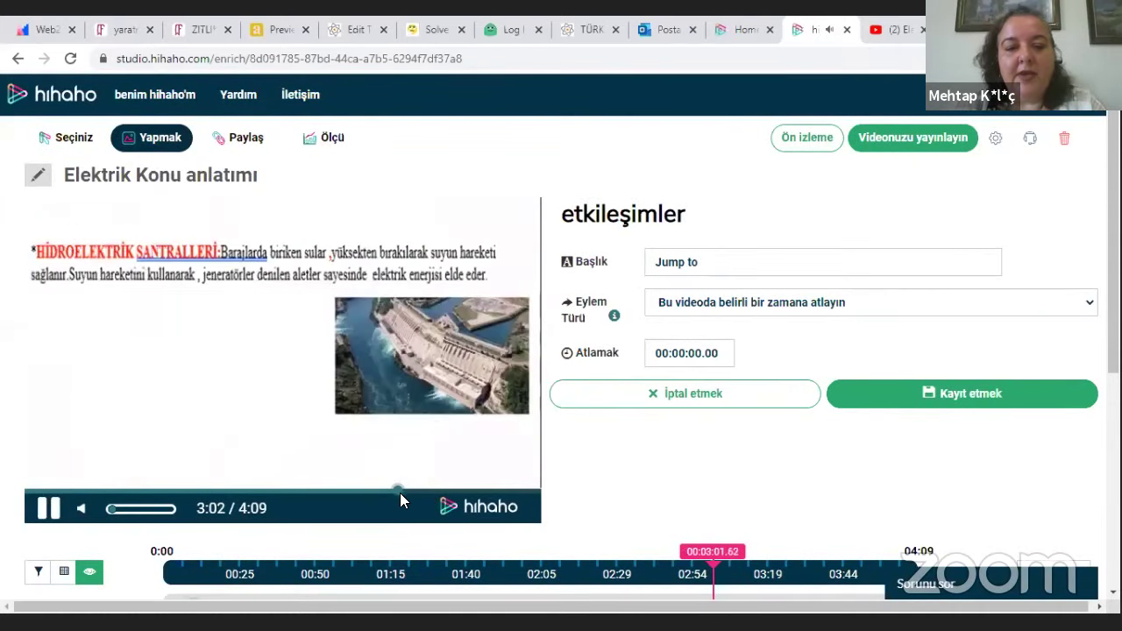
left_click(454, 492)
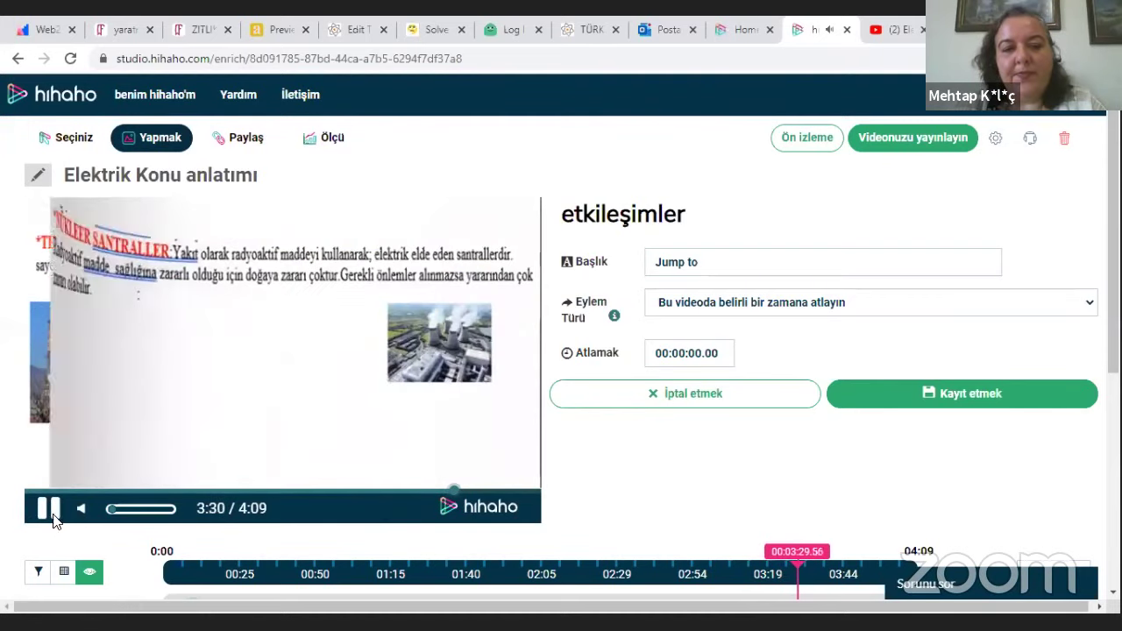
left_click(460, 492)
left_click(479, 494)
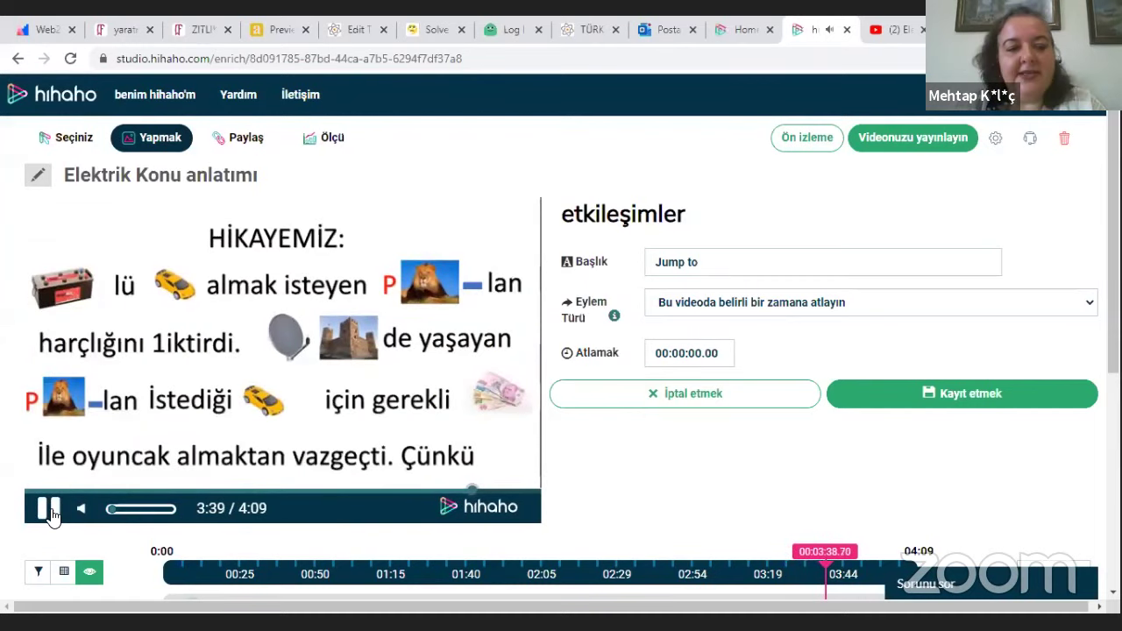
left_click(50, 510)
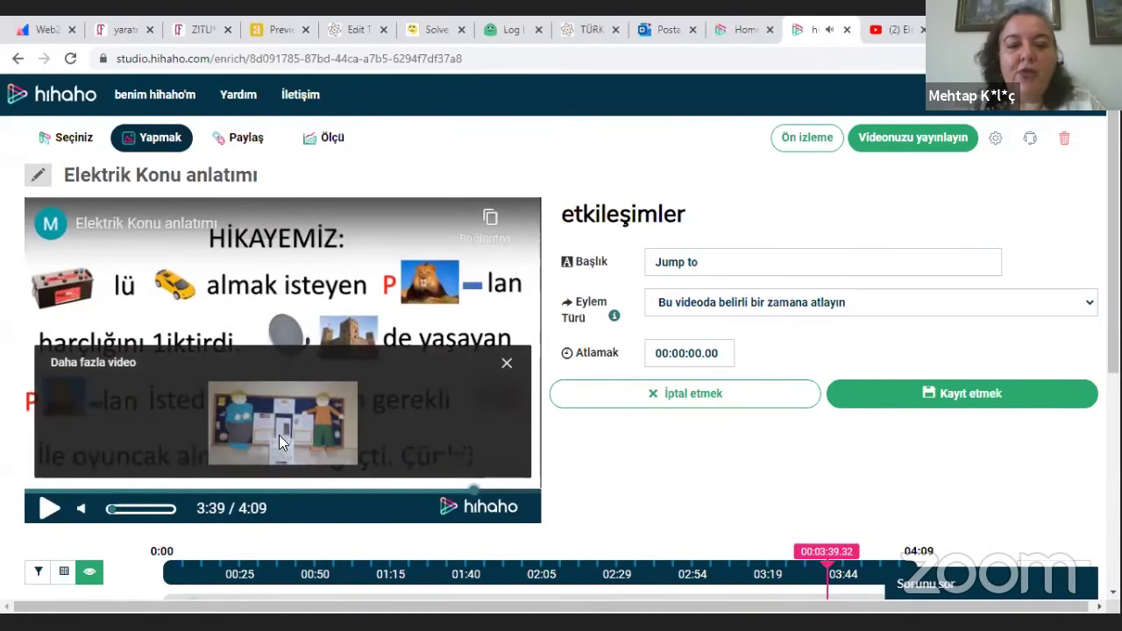
Step: Set the jump's target time to the paused moment at 3:39, save it and test the jump by playing the video
scroll(293, 414, "down", 2)
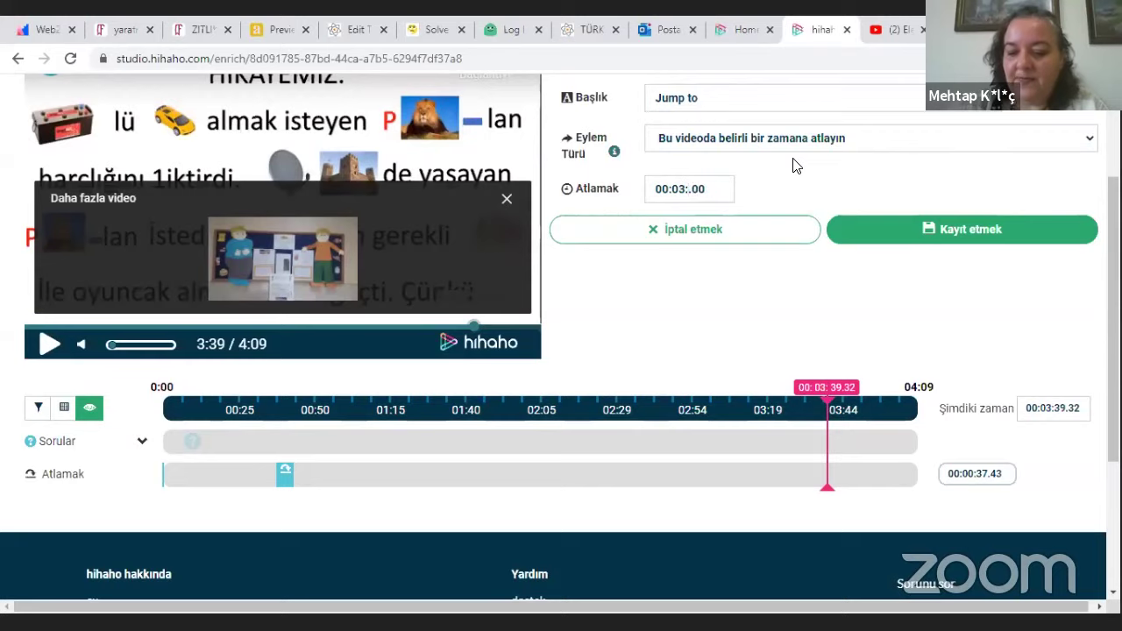
left_click(891, 221)
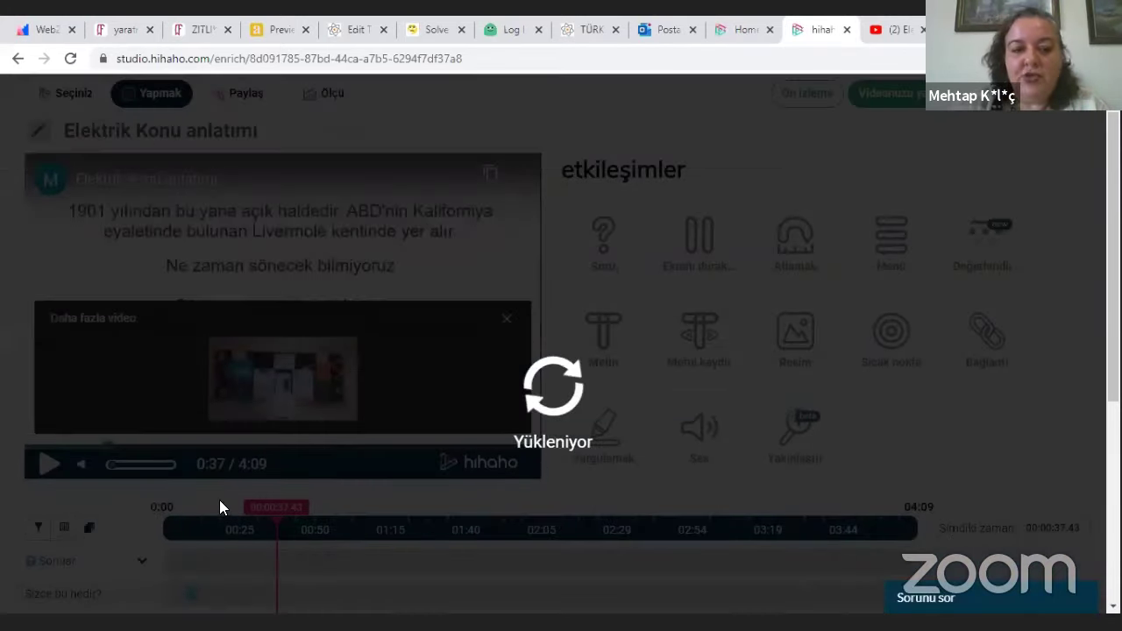
scroll(272, 413, "down", 3)
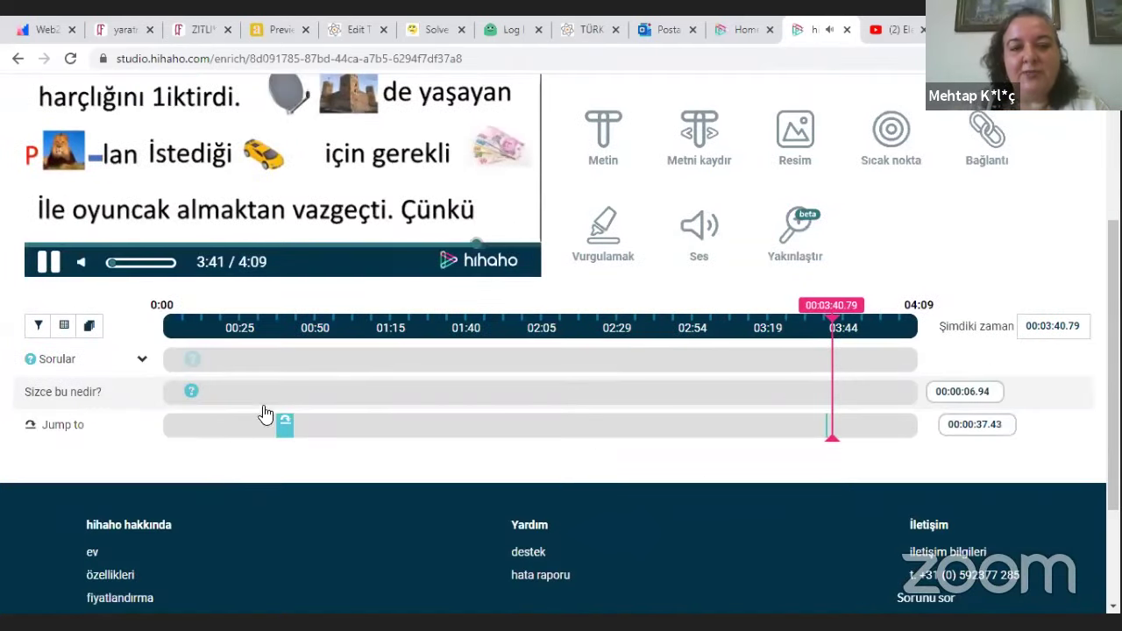
left_click(50, 263)
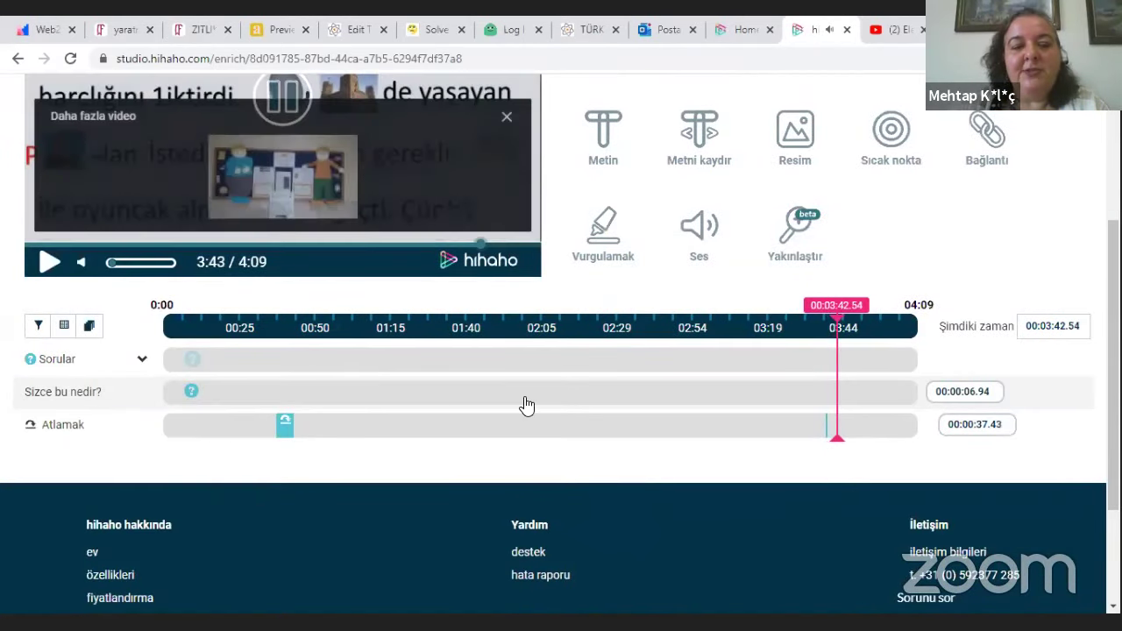
Step: Add a highlight interaction at the paused moment and fit its frame around the "P–lan" lion picture puzzle on the story slide
scroll(544, 390, "up", 3)
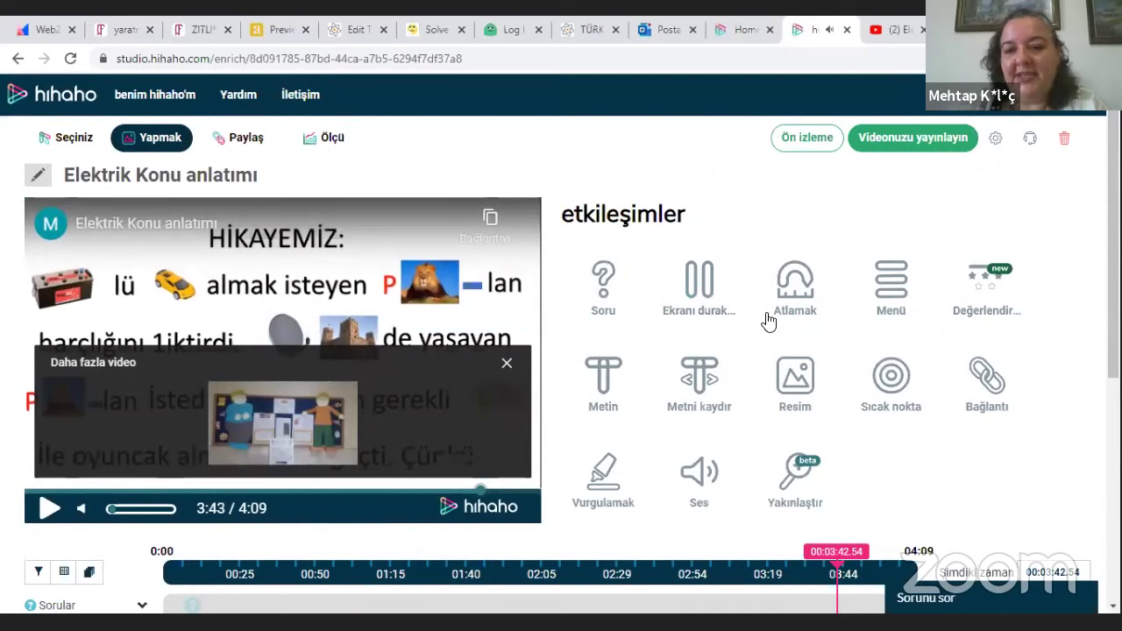
left_click(603, 474)
left_click_drag(263, 285, 443, 233)
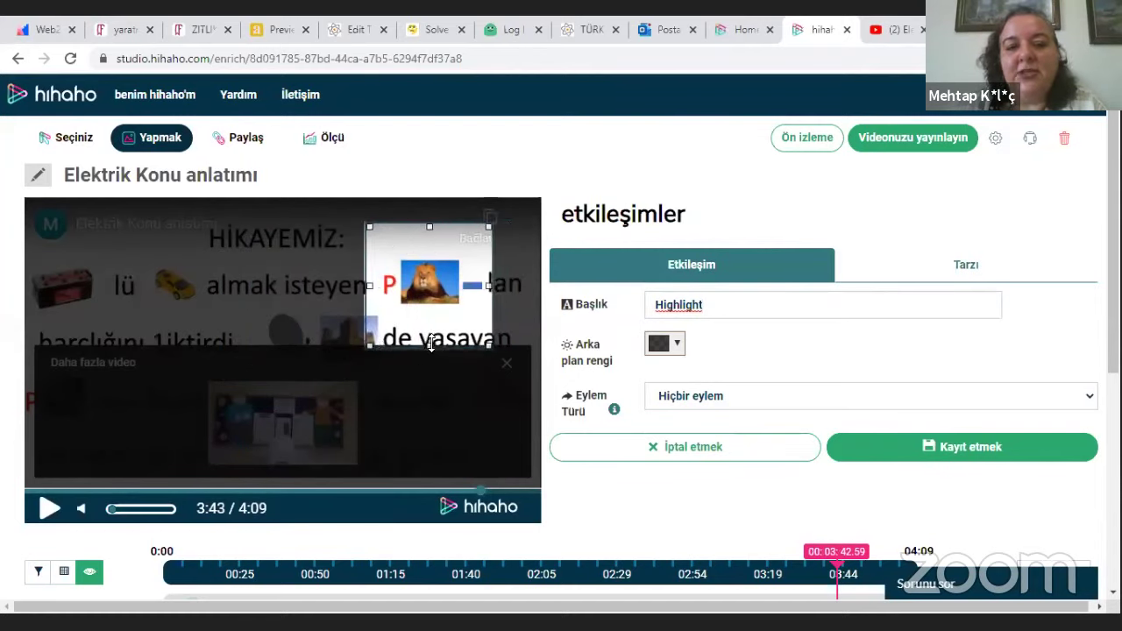
left_click_drag(431, 347, 431, 308)
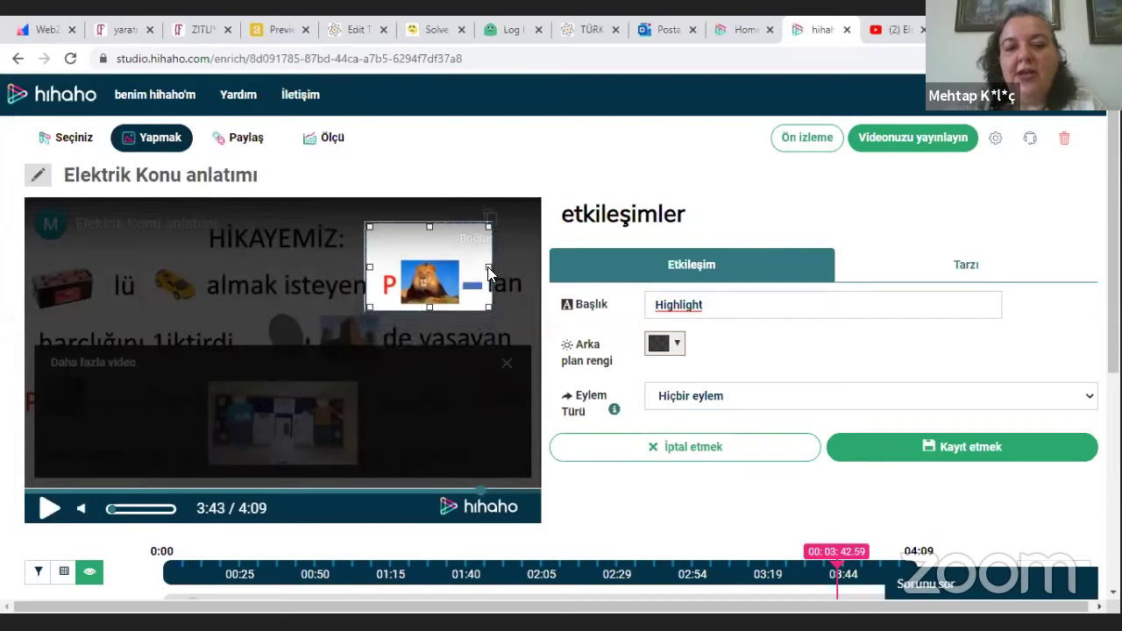
left_click_drag(489, 273, 533, 281)
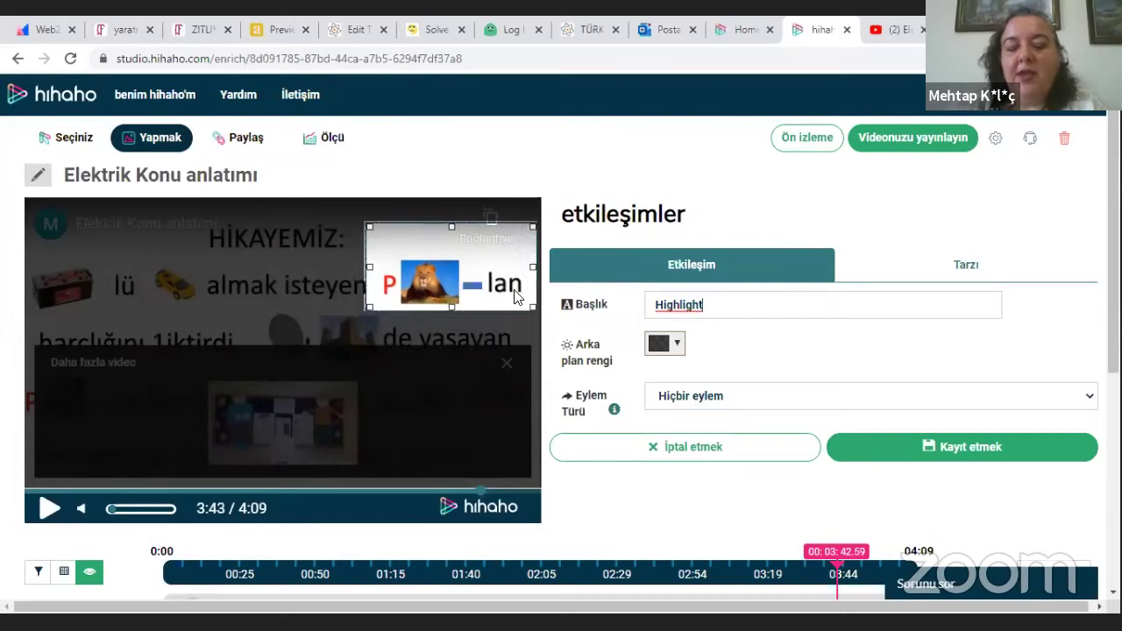
Step: Try dark red as the highlight's background colour and restore the semi-transparent black
left_click(664, 345)
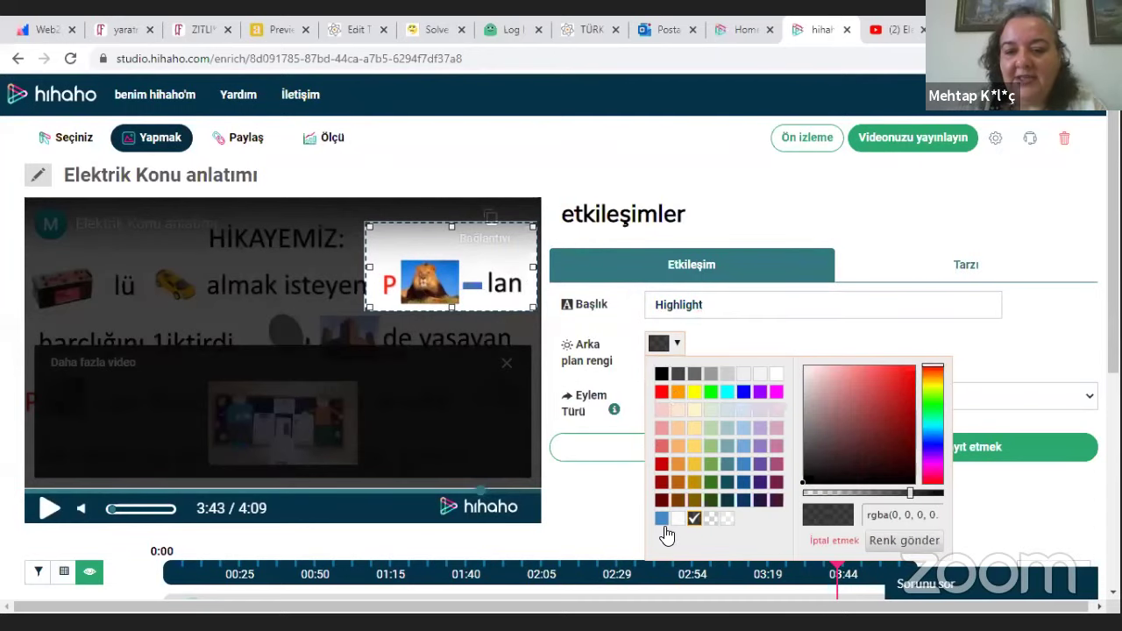
left_click(661, 500)
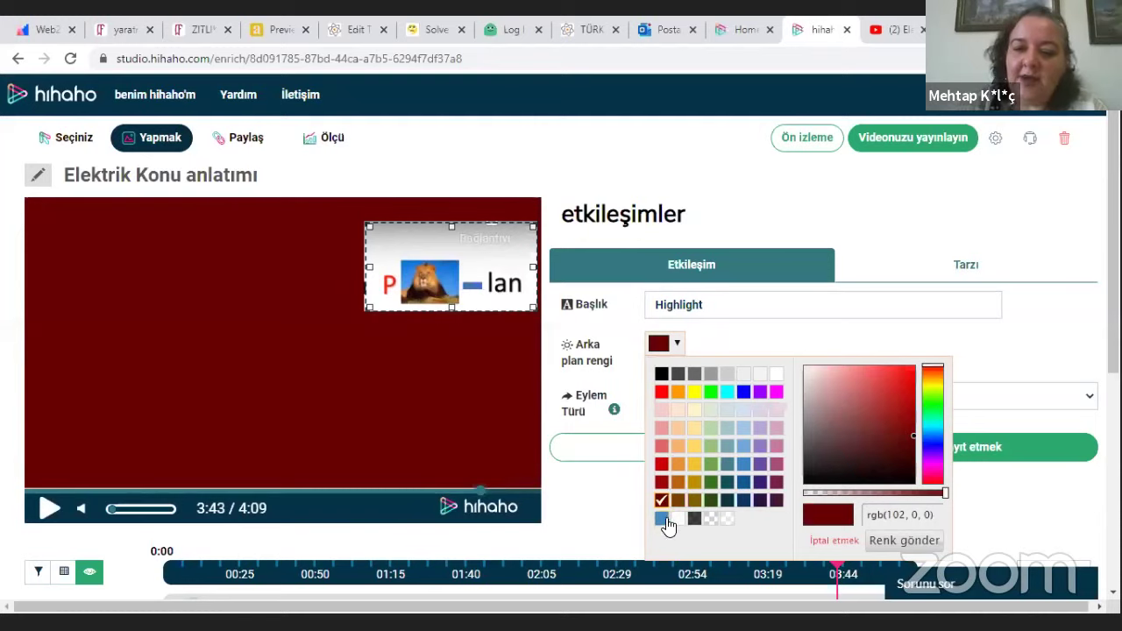
left_click(690, 518)
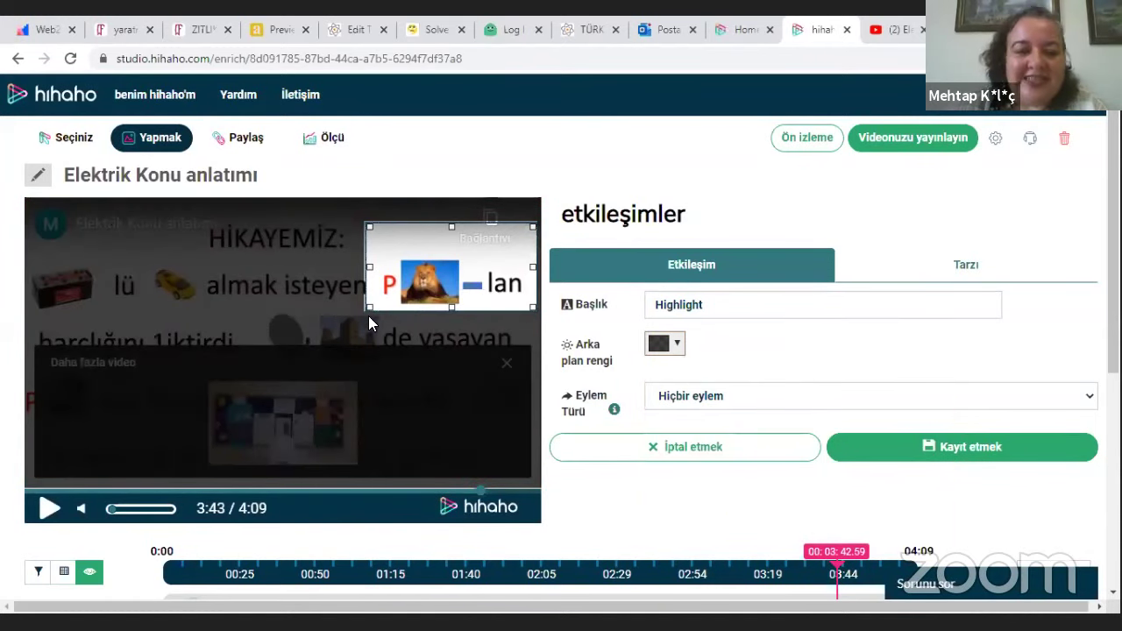
Step: Shorten the highlight on the timeline so it runs from 00:03:42.48 to 00:03:47.08
scroll(797, 453, "down", 3)
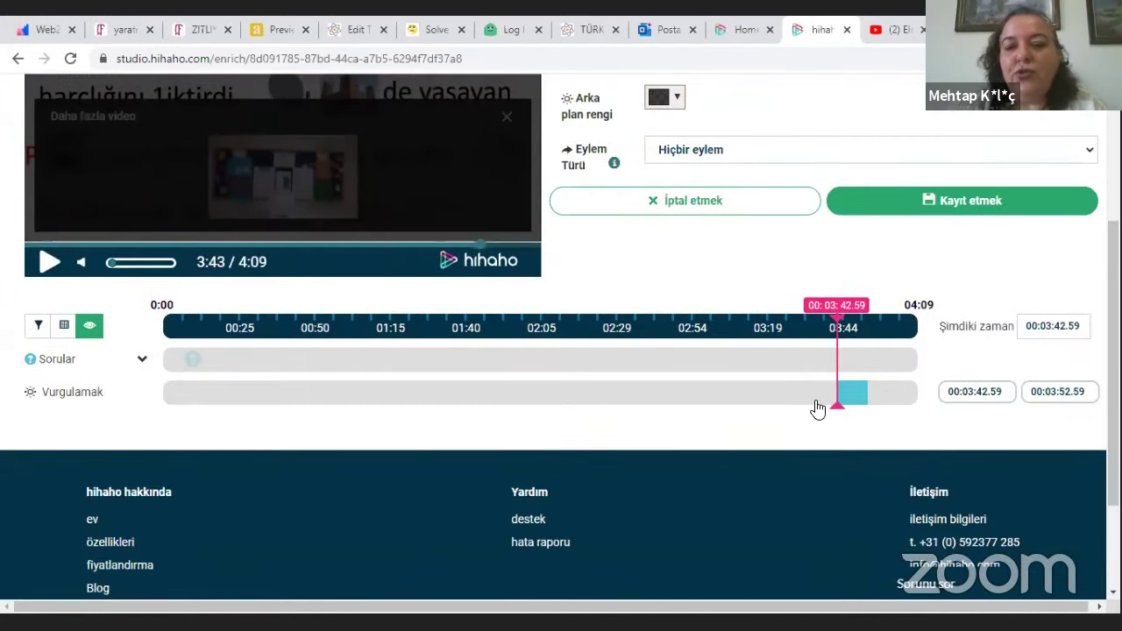
scroll(556, 295, "up", 3)
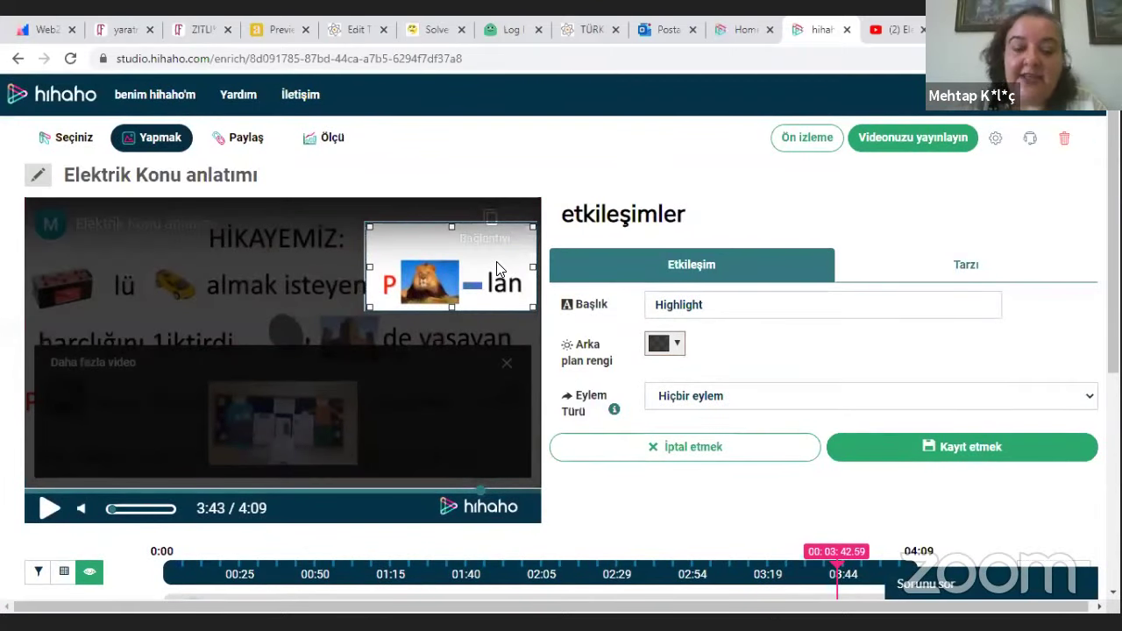
scroll(496, 269, "down", 1)
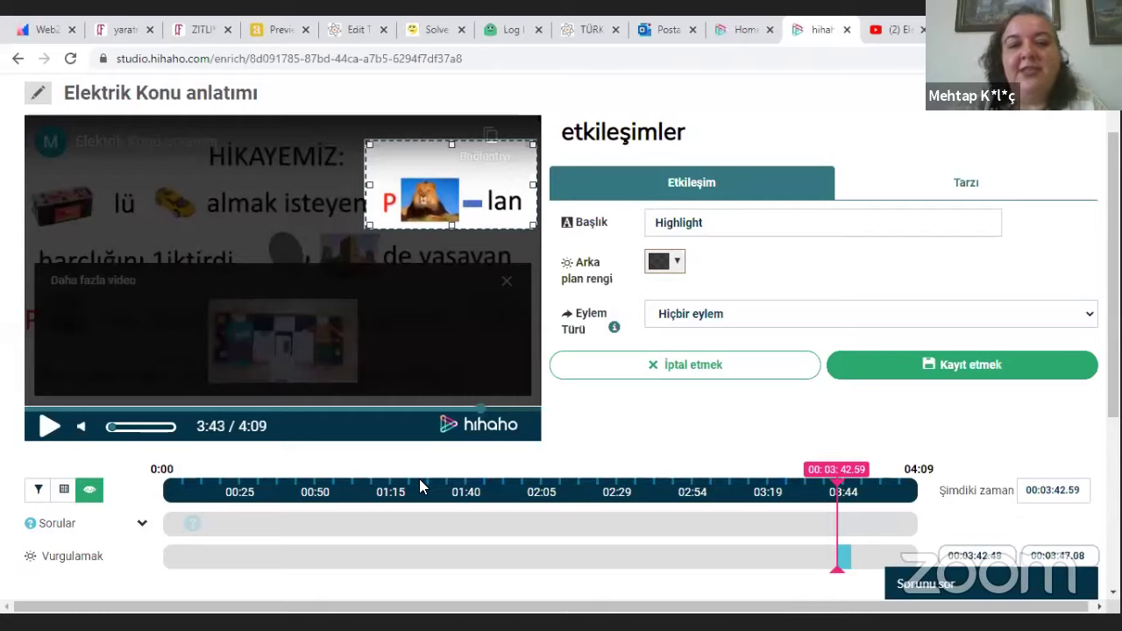
scroll(416, 447, "up", 1)
scroll(416, 450, "down", 2)
scroll(163, 417, "up", 2)
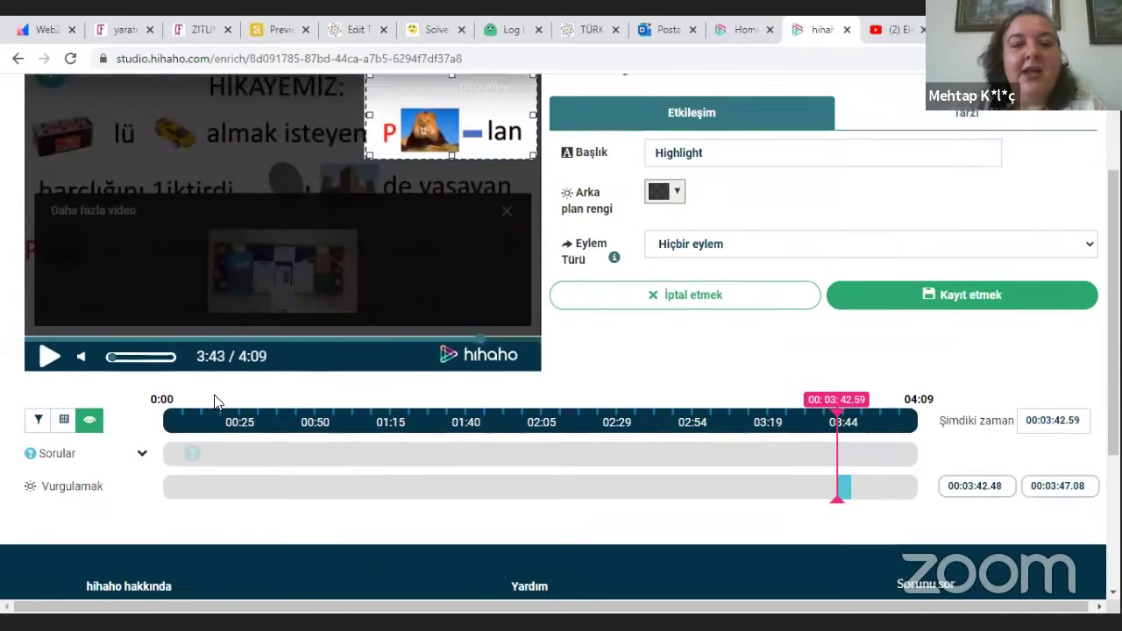
Step: Test the highlight by playing the video past its end, pause at 3:48 and save the highlight
left_click(46, 511)
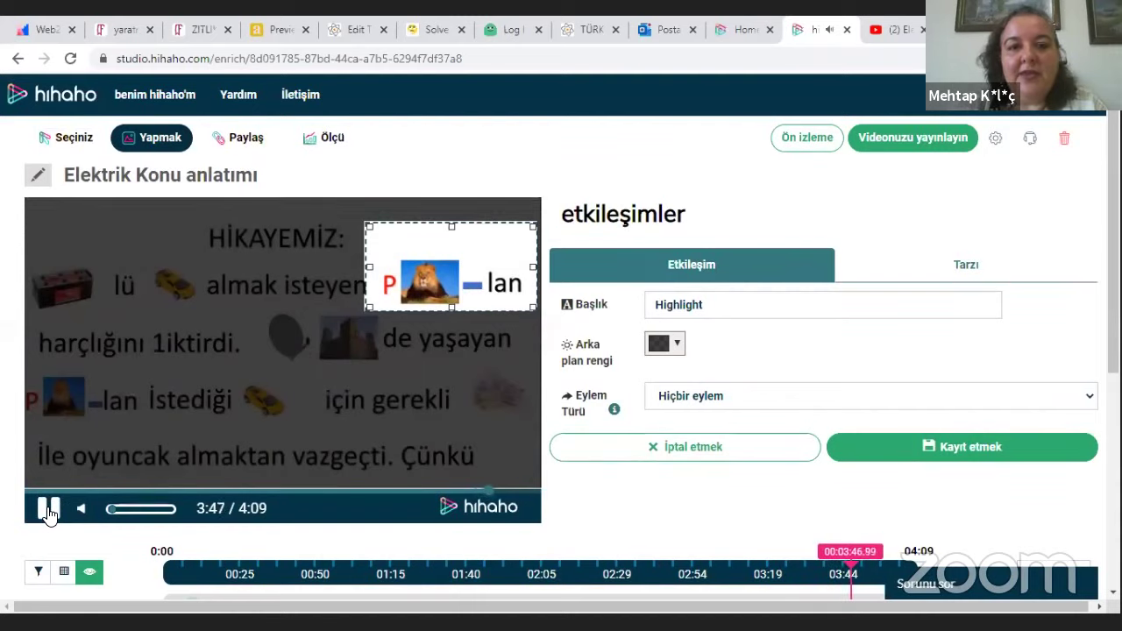
left_click(48, 511)
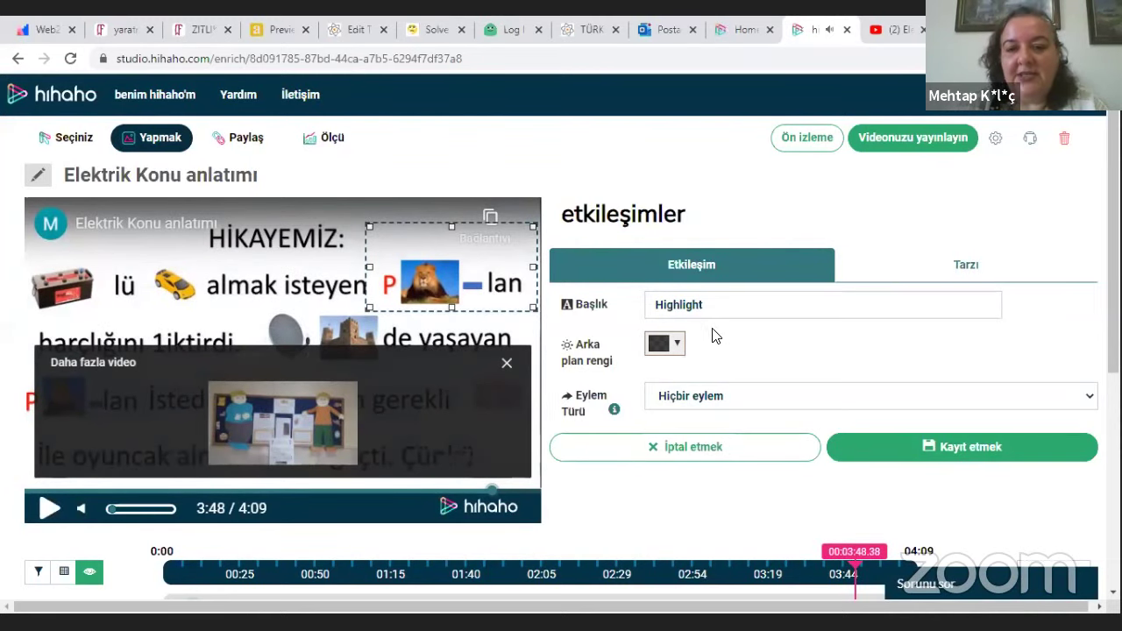
left_click(446, 513)
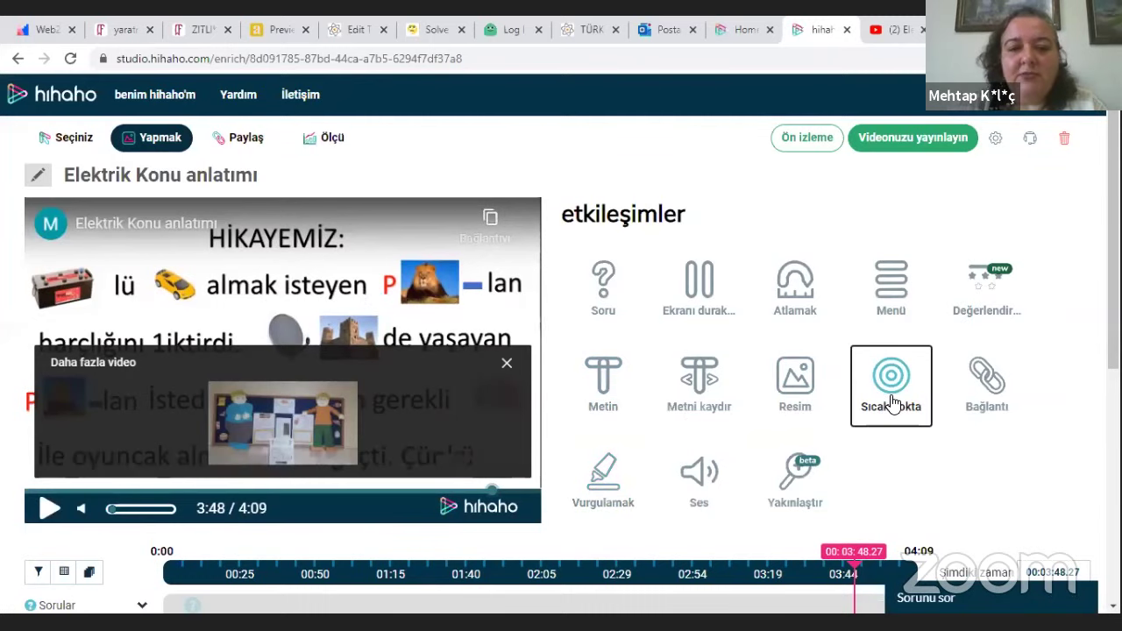
Step: Add a hotspot at 3:42 and fit its frame over the plate and castle pictures in the story's second line
left_click(268, 354)
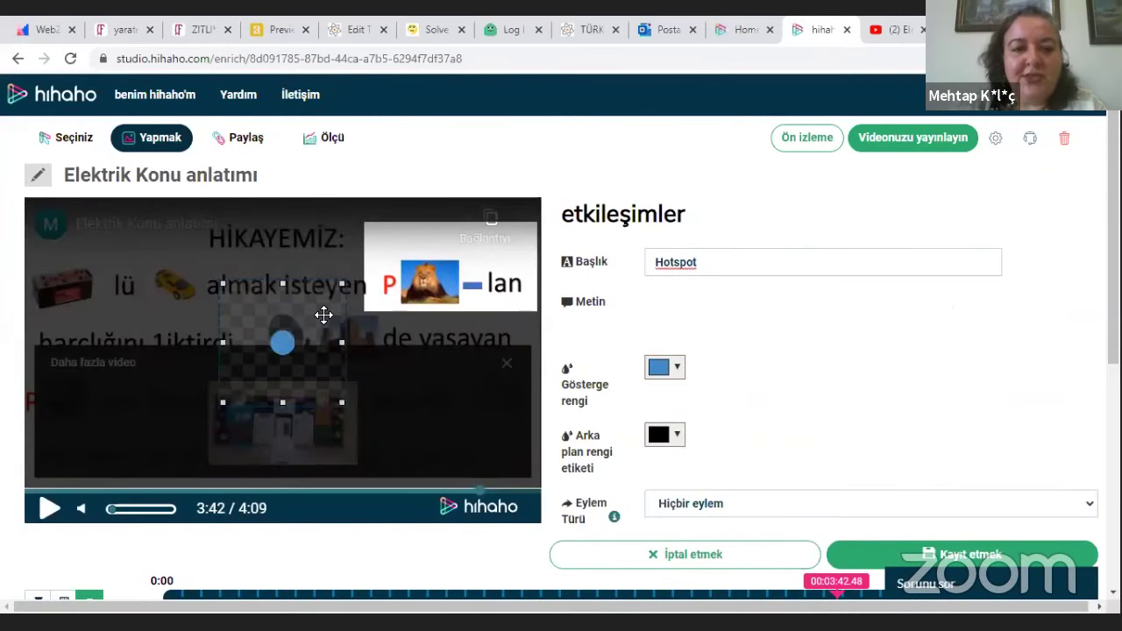
left_click_drag(325, 318, 318, 343)
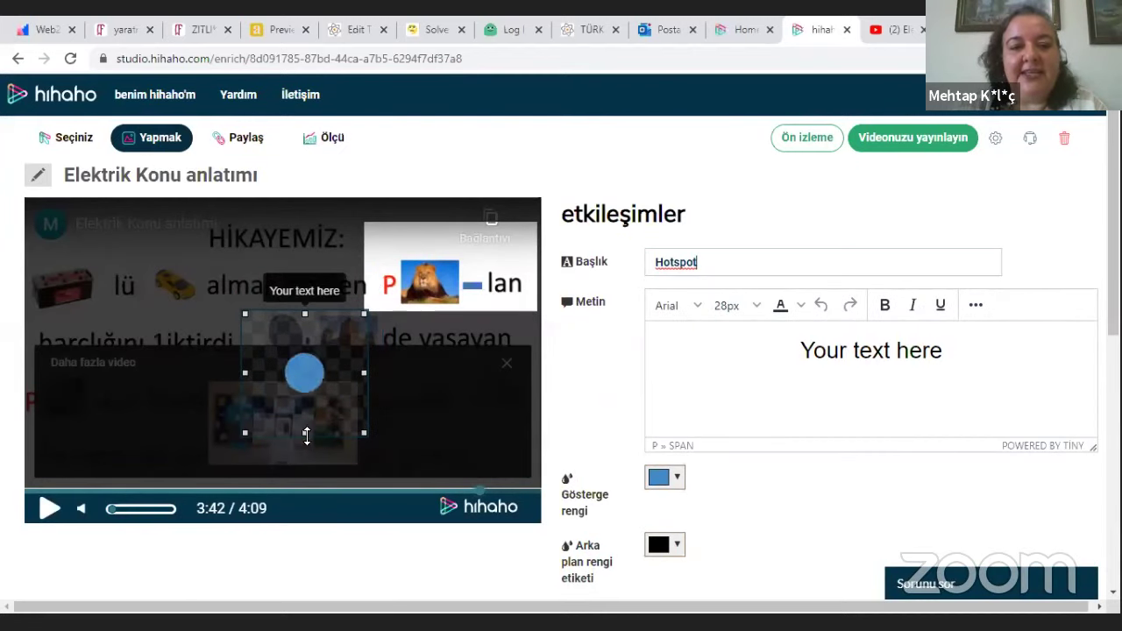
left_click_drag(304, 432, 303, 364)
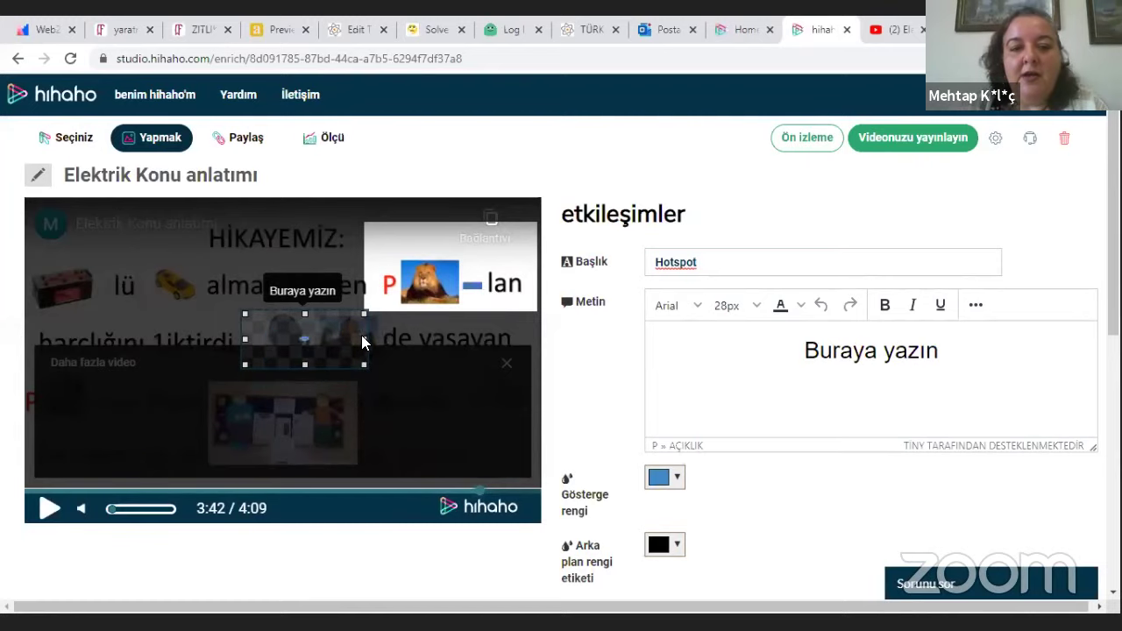
left_click_drag(363, 337, 371, 336)
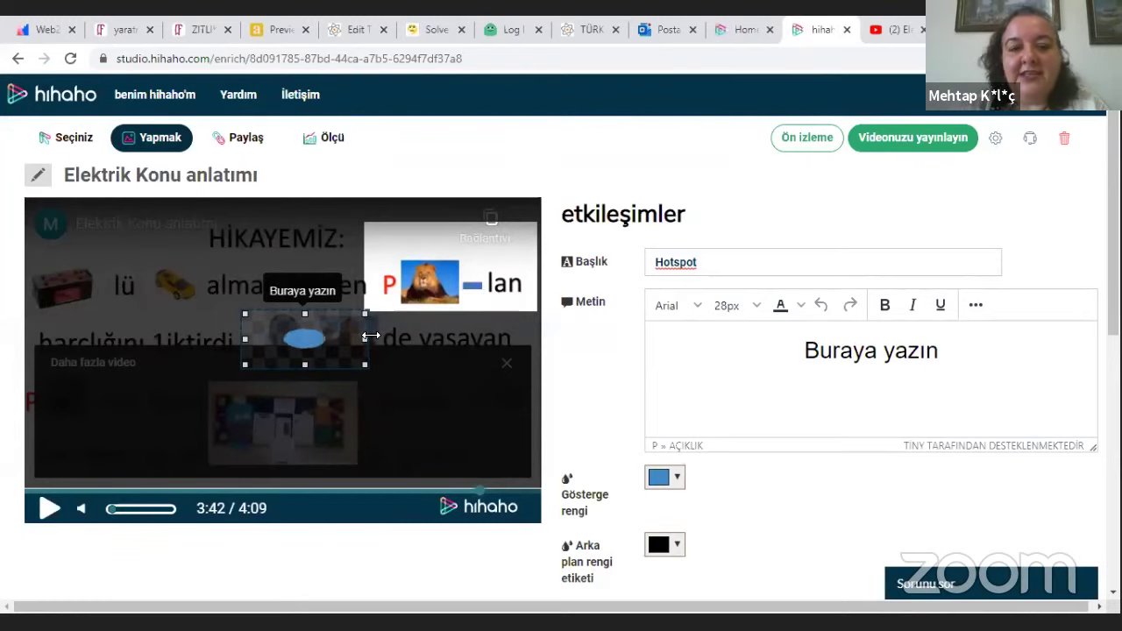
Step: Set the hotspot's text to "Bu ilin adını bulabilecek misin?" and save the hotspot
triple_click(807, 351)
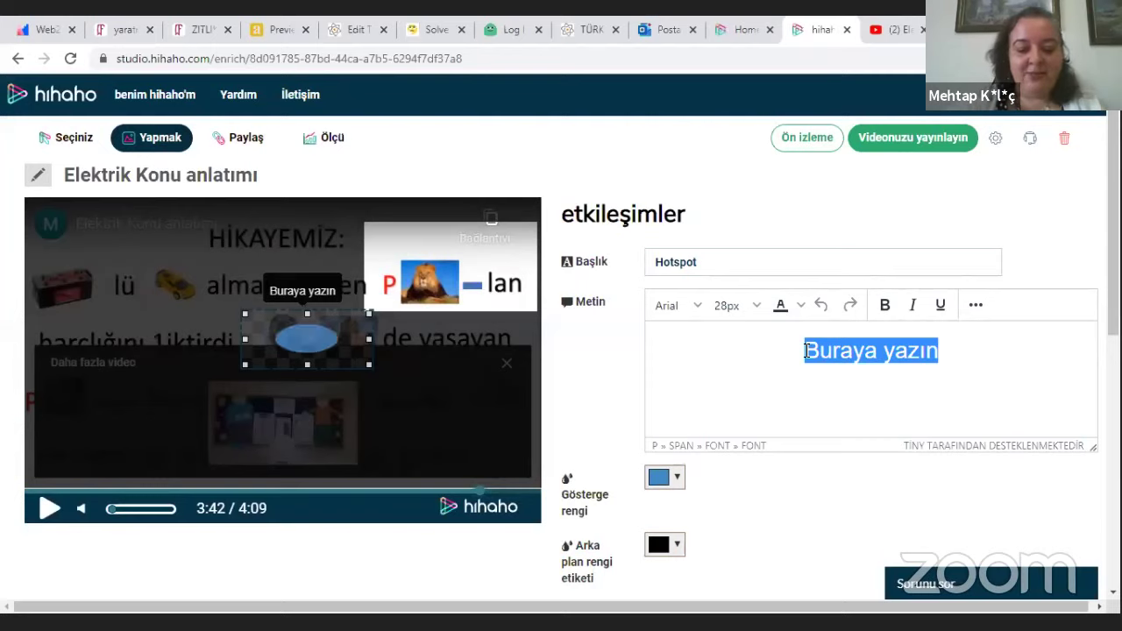
type("Bu ilin adı")
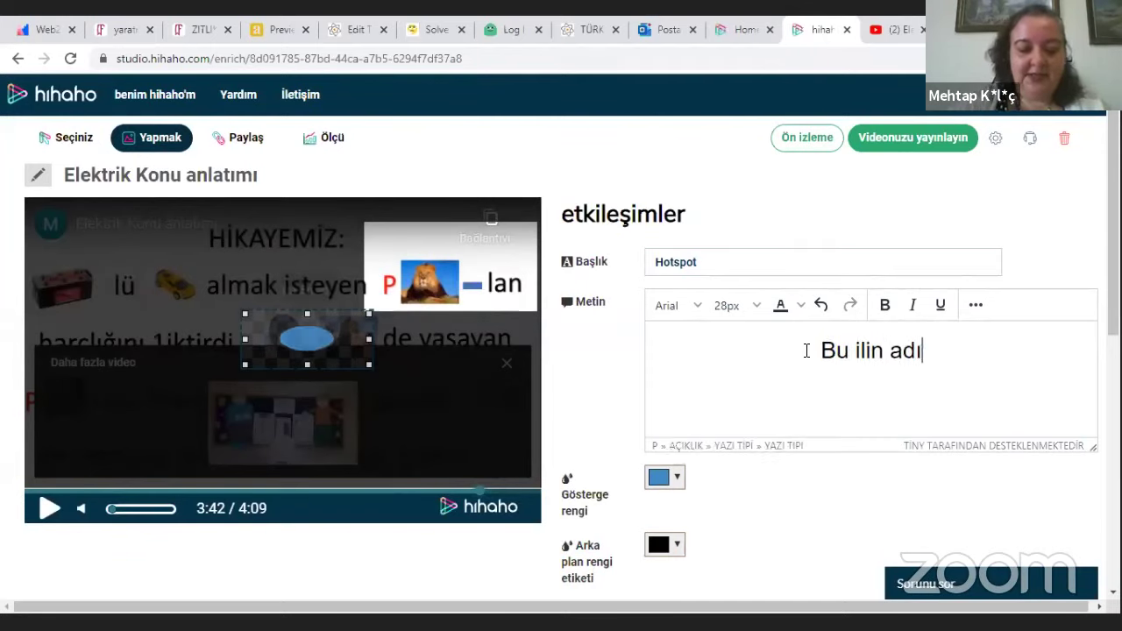
type("nı bulabi")
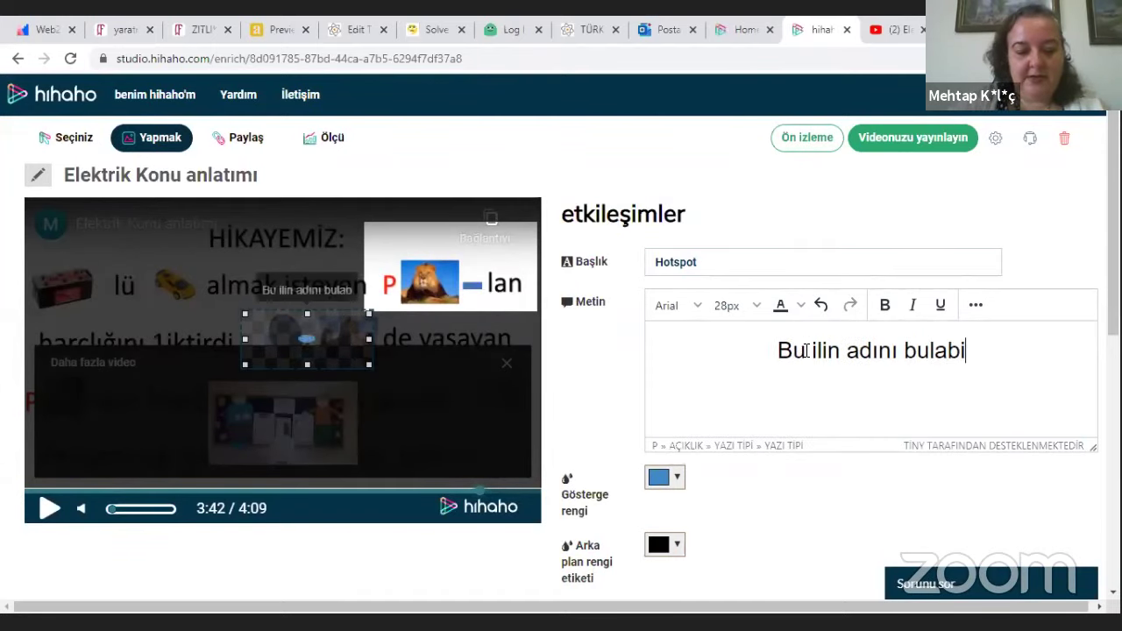
type("lecek")
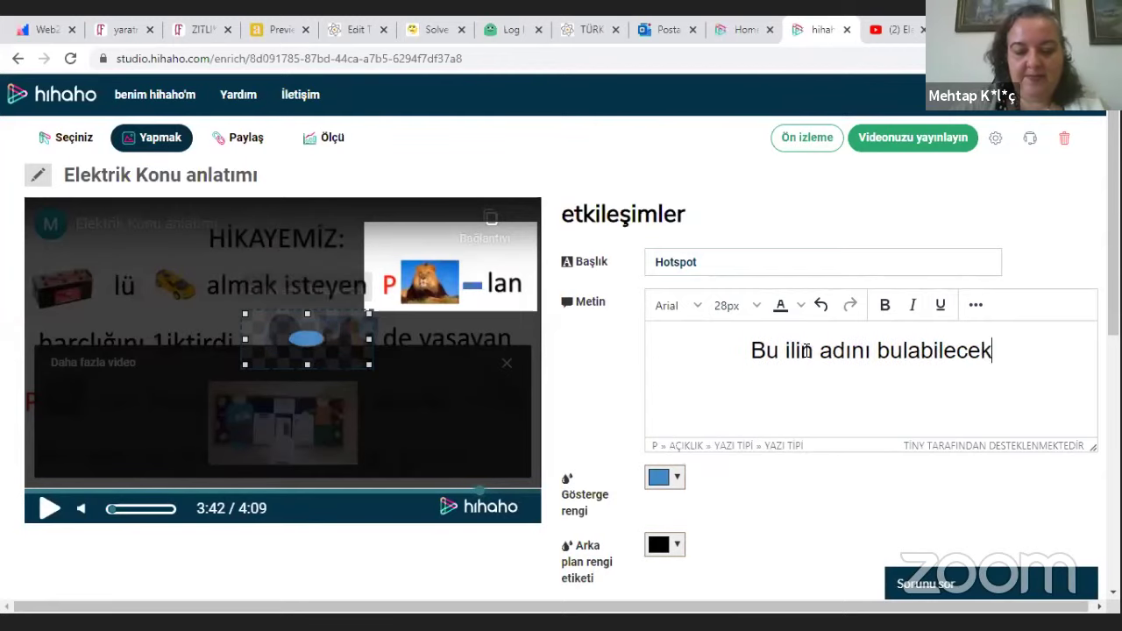
type(" misin?")
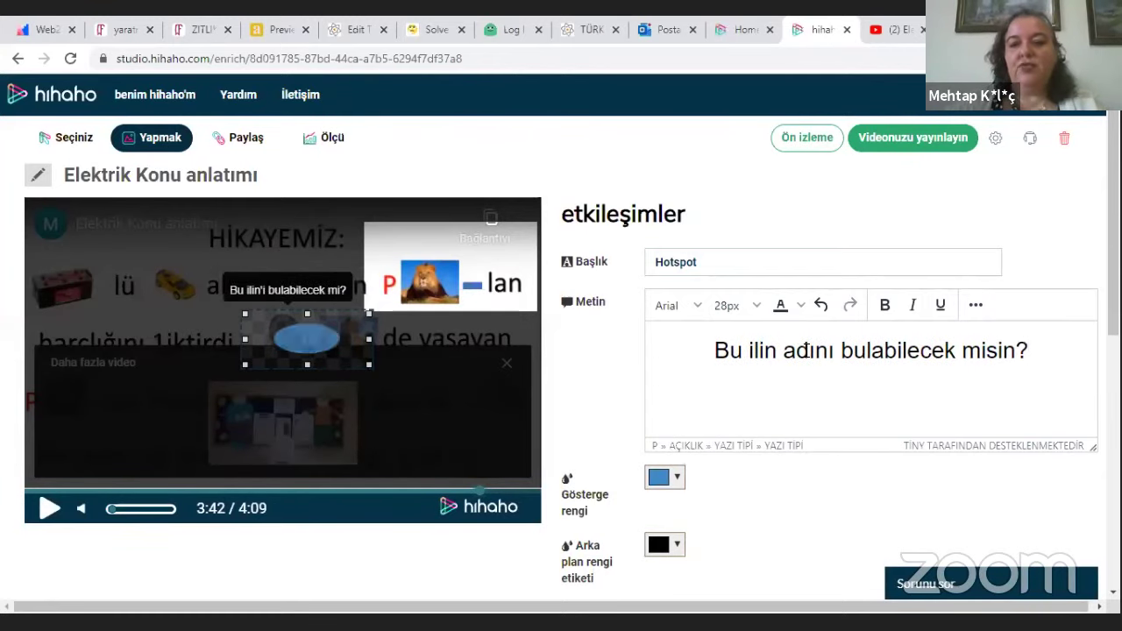
scroll(1085, 479, "down", 4)
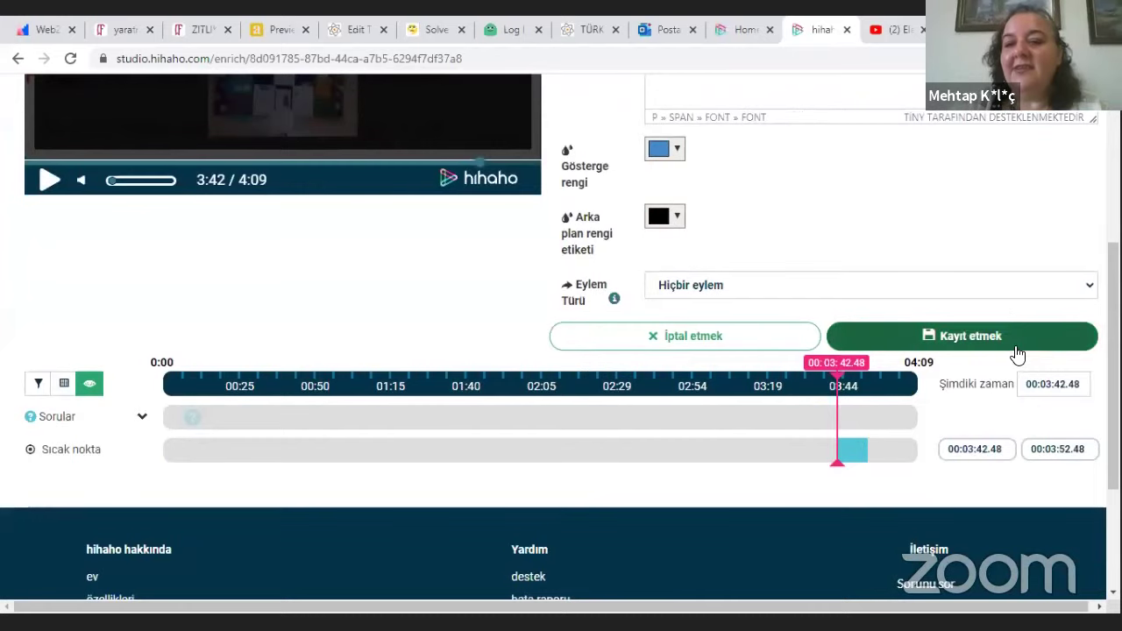
left_click(1013, 341)
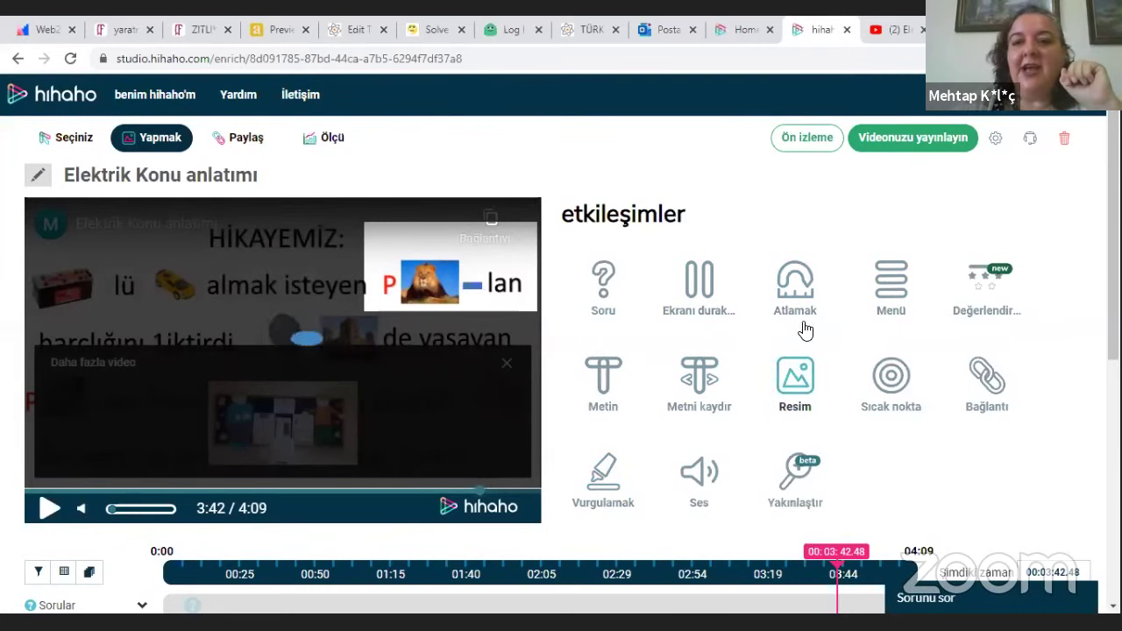
Step: Open the video's publishing settings, allow viewing for "Bağlantıya sahip kişiler" and copy the video link
left_click(911, 156)
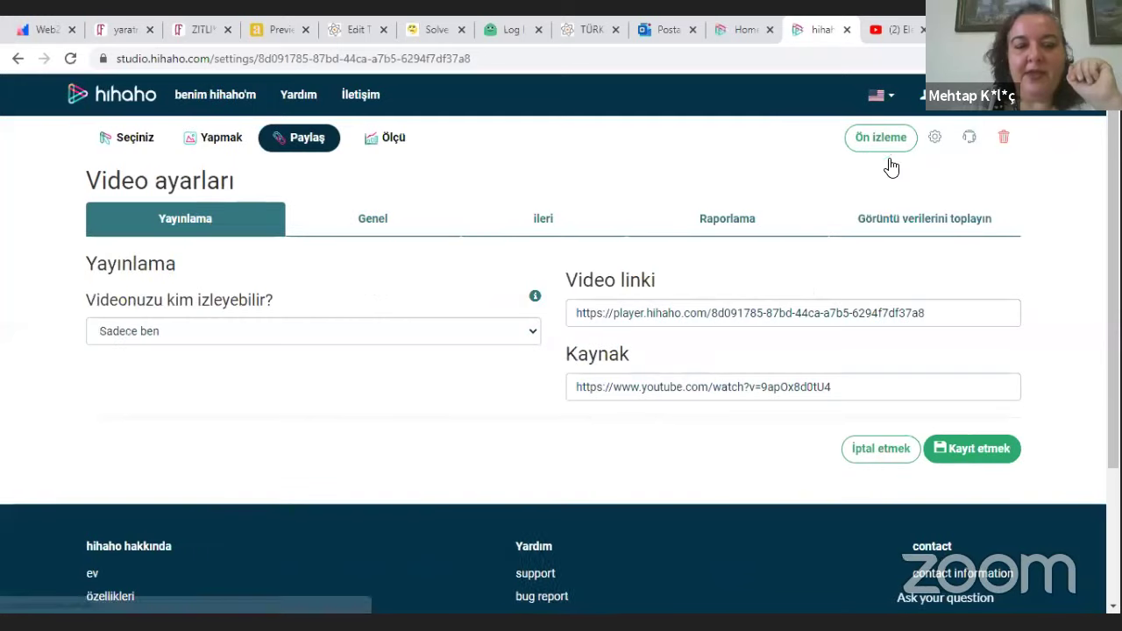
left_click(530, 339)
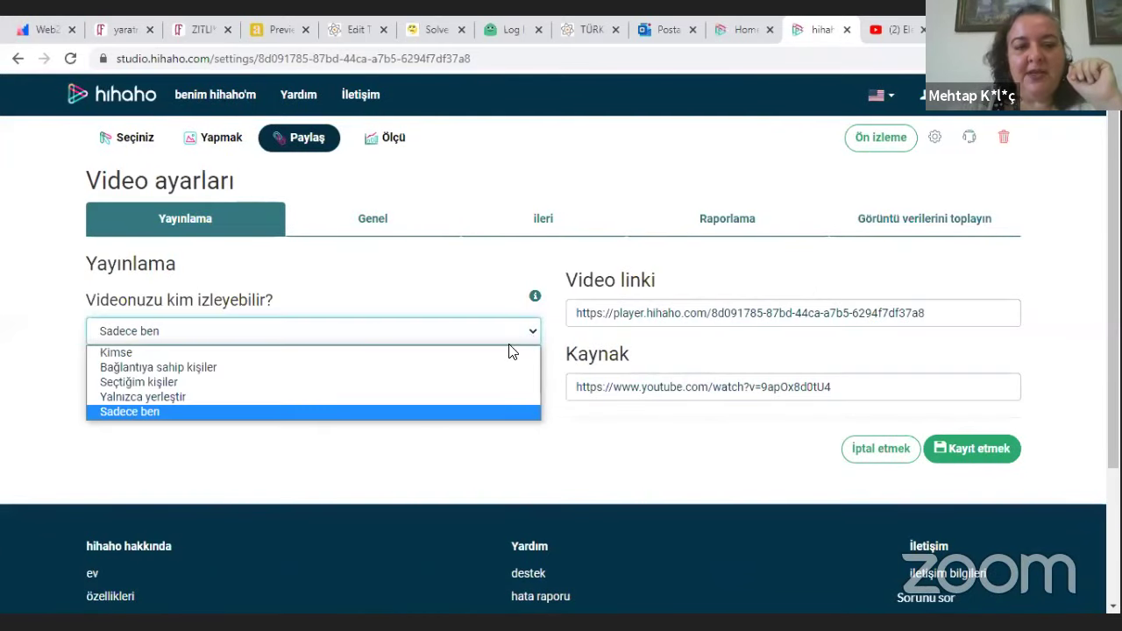
left_click(483, 367)
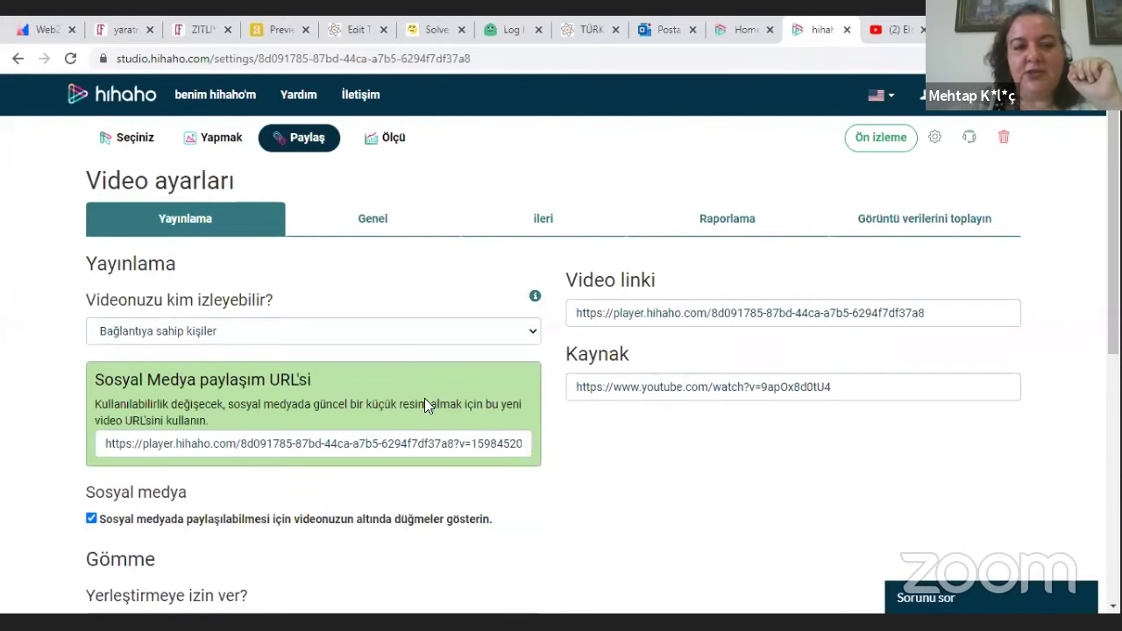
left_click(612, 313)
right_click(614, 313)
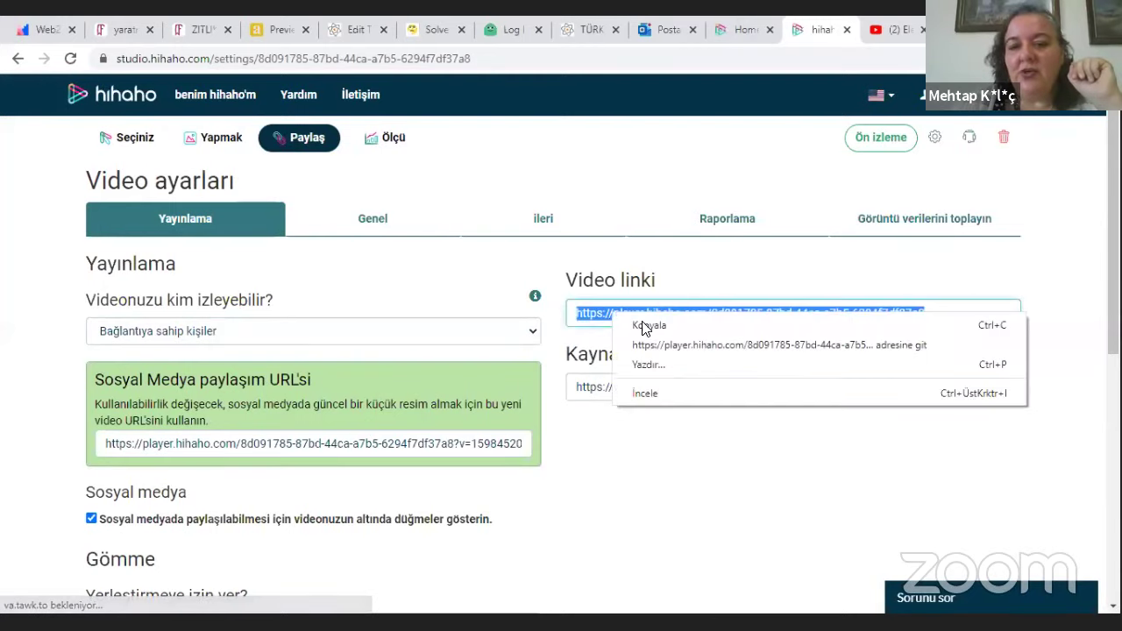
left_click(641, 322)
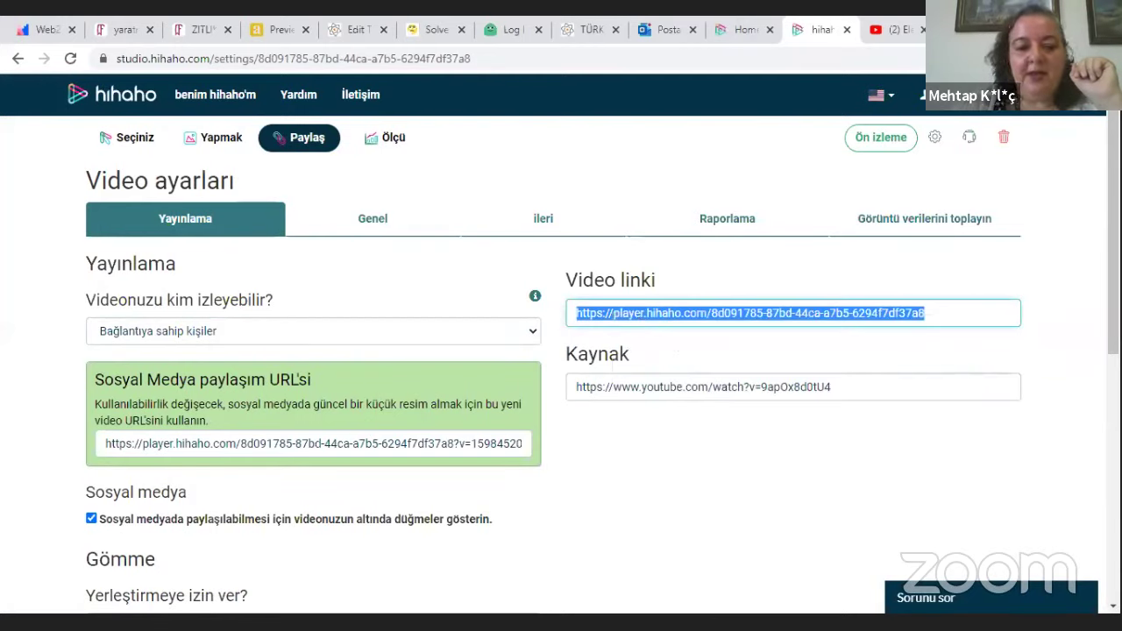
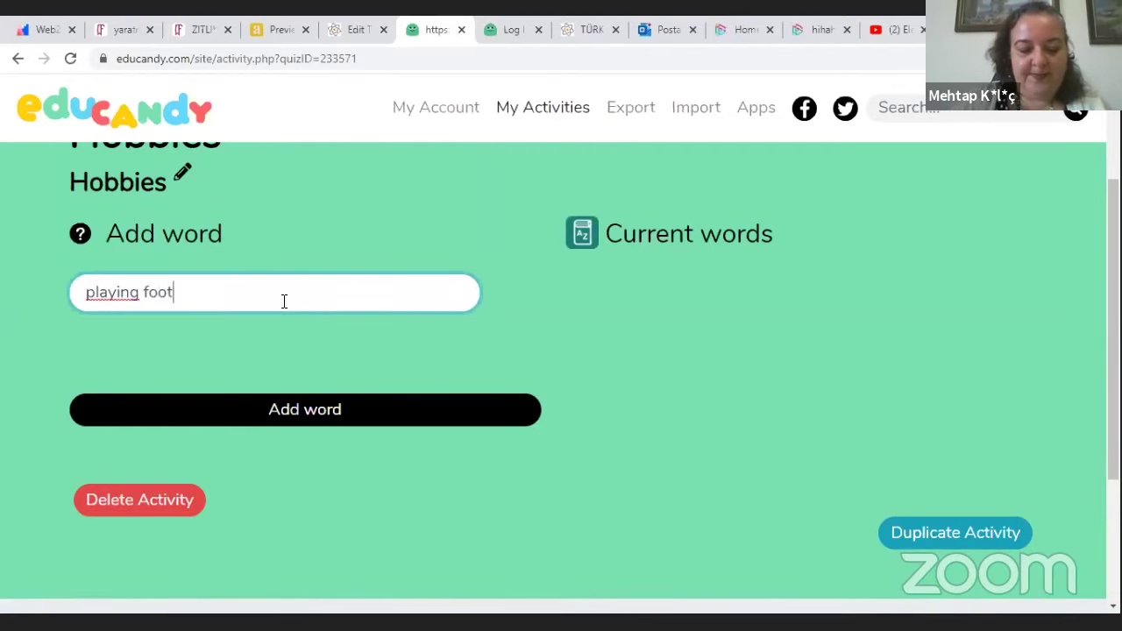
Step: Add the words "playing football" and "Going to zoo" to the Hobbies activity
left_click(281, 421)
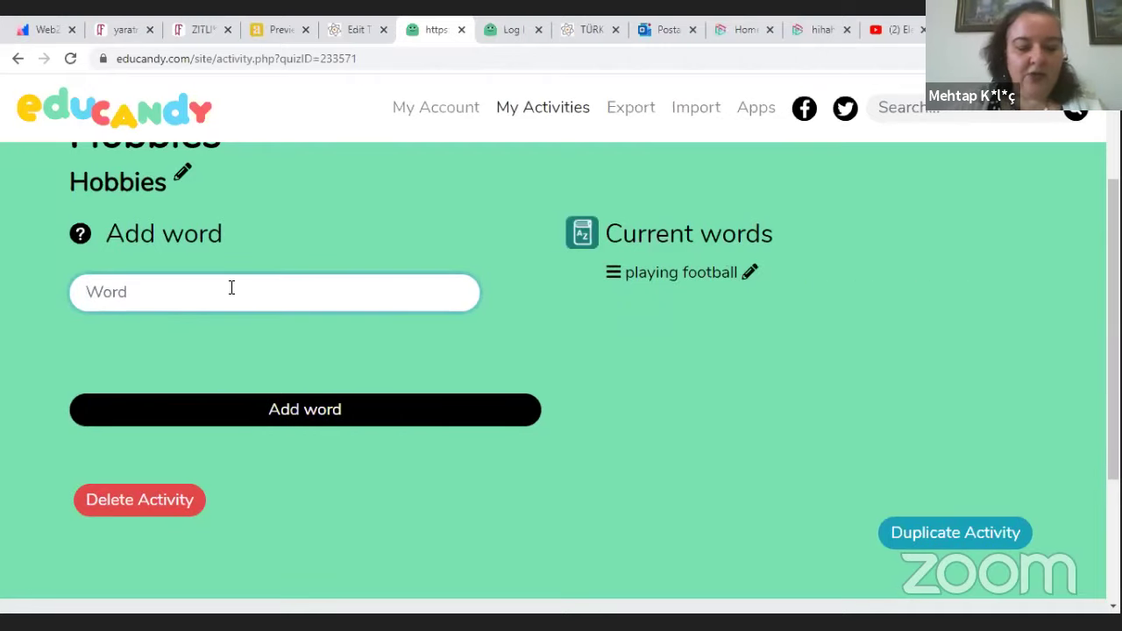
type("Going to zoo")
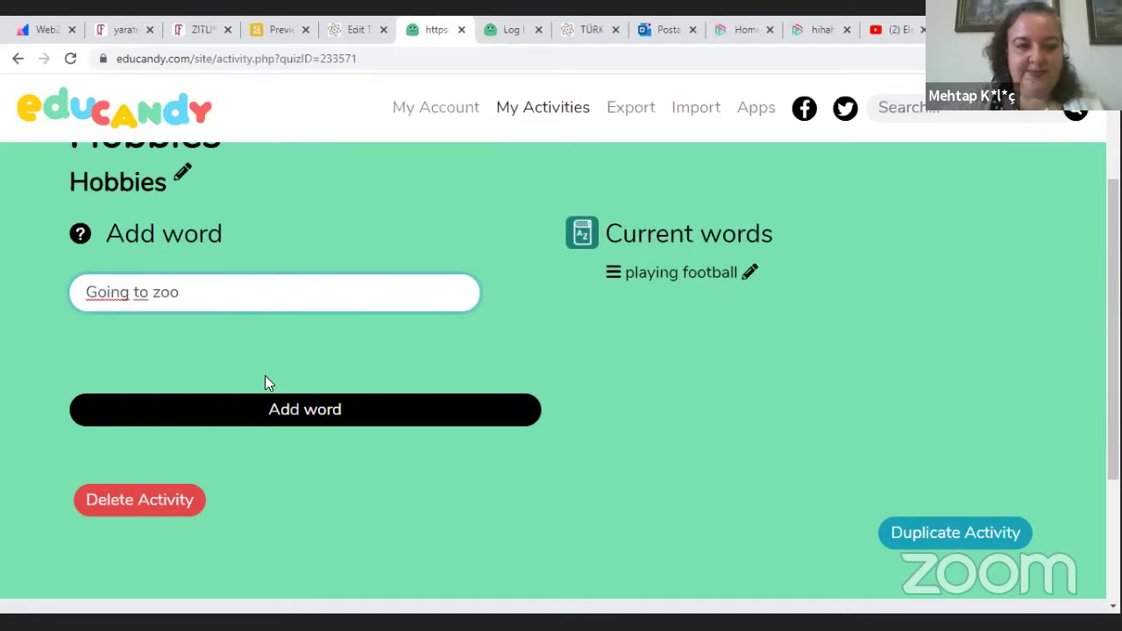
left_click(279, 431)
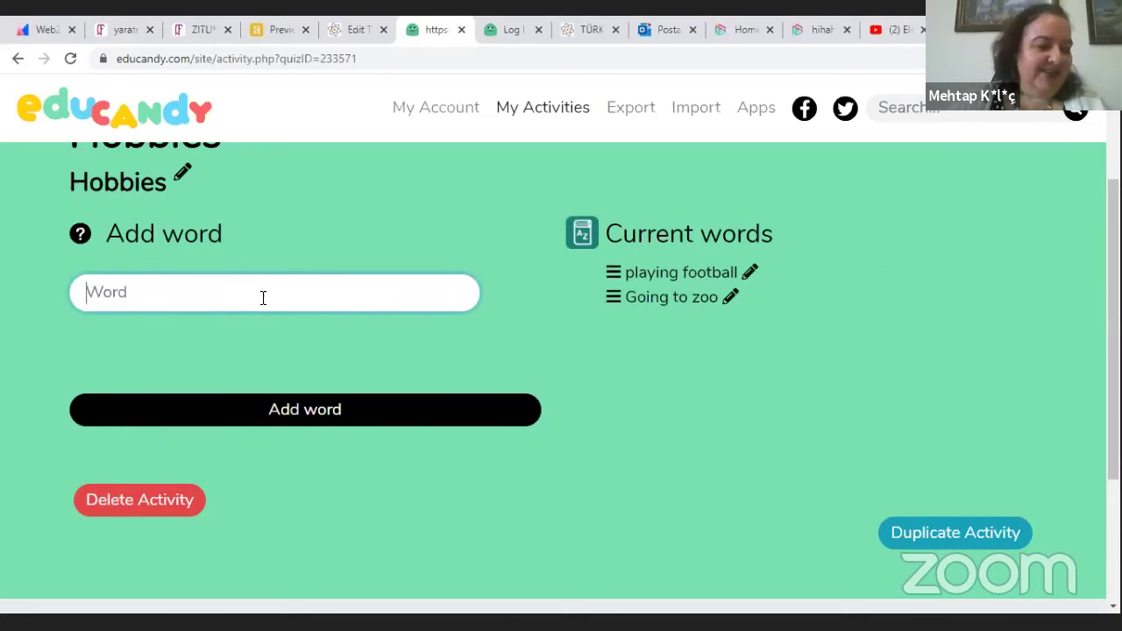
Step: Add the words "Reading a book" and "Riding a bike" to the Hobbies word list
type("Reading")
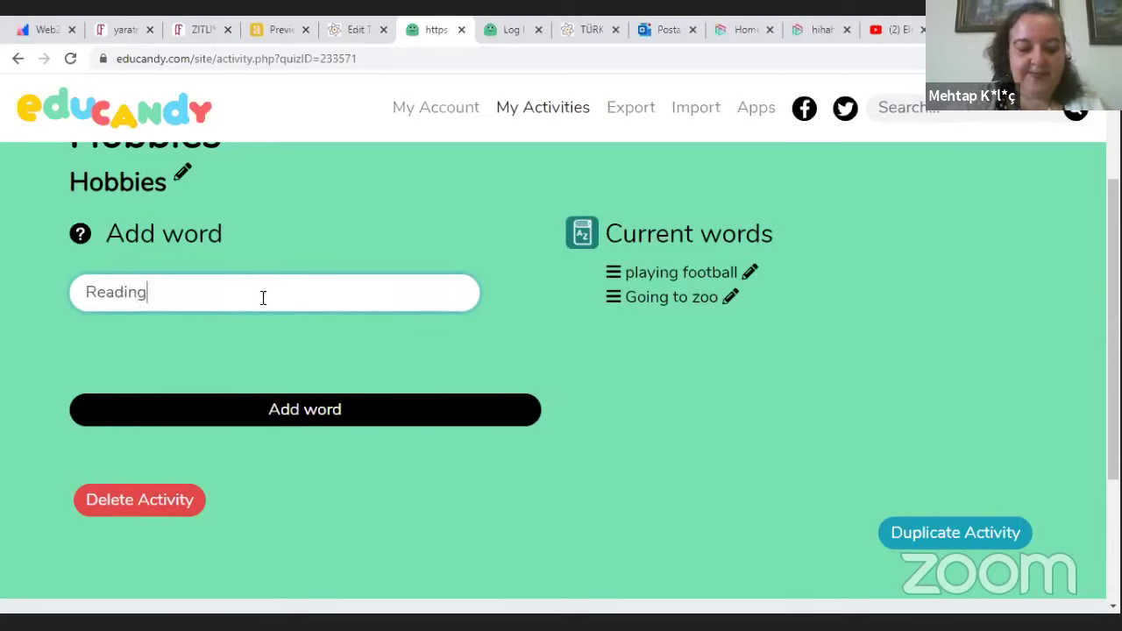
type(" a")
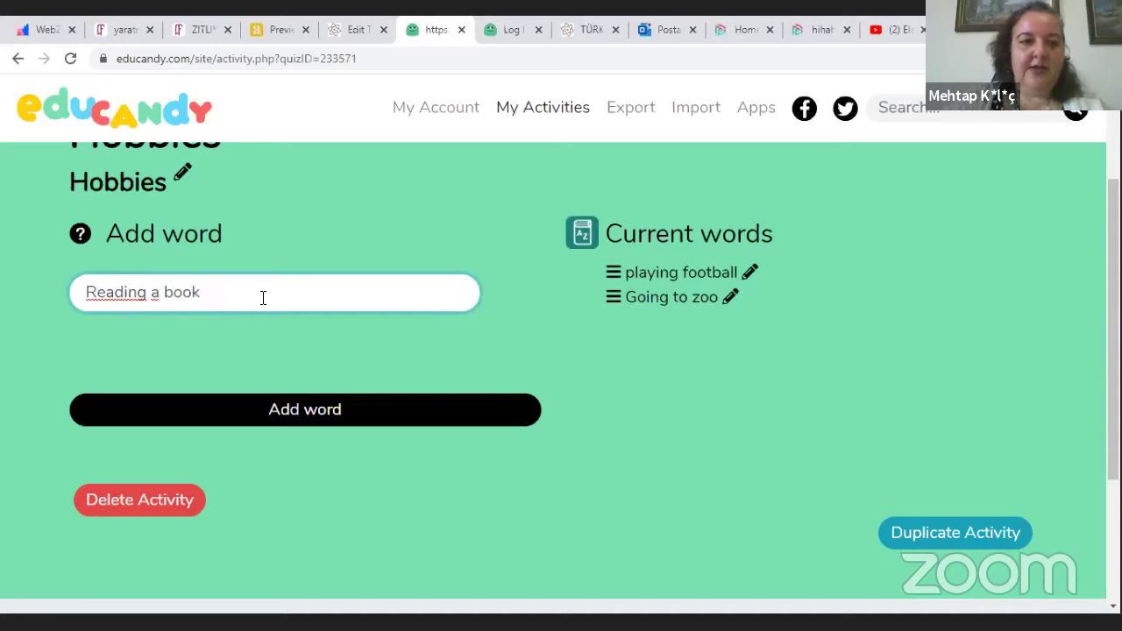
type(" book")
left_click(278, 403)
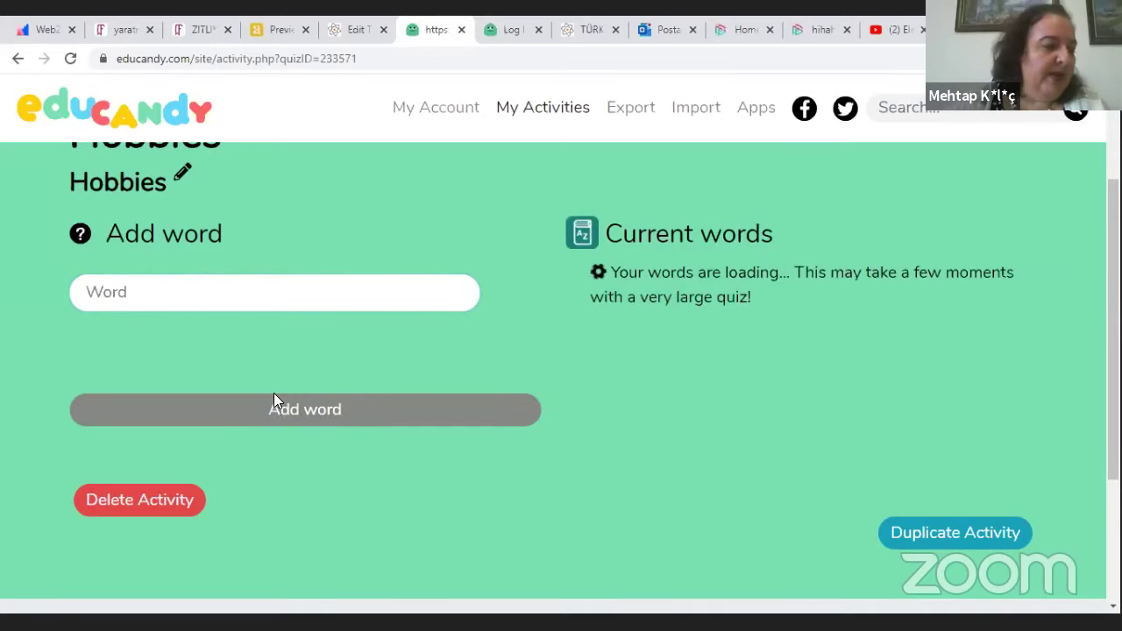
left_click(196, 298)
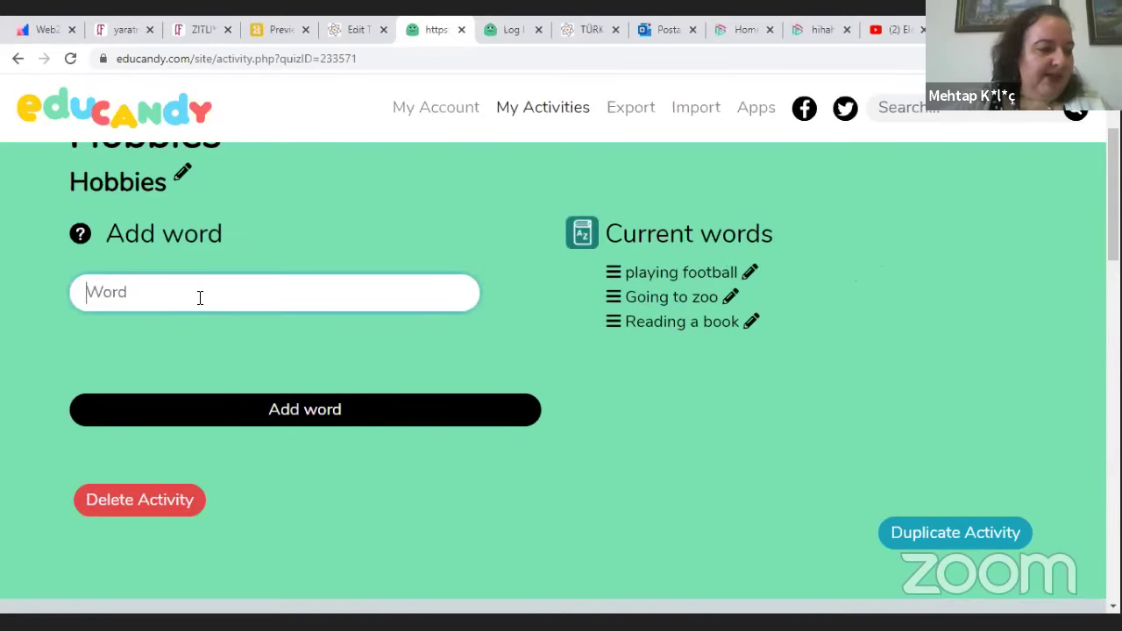
type("Riding a bike")
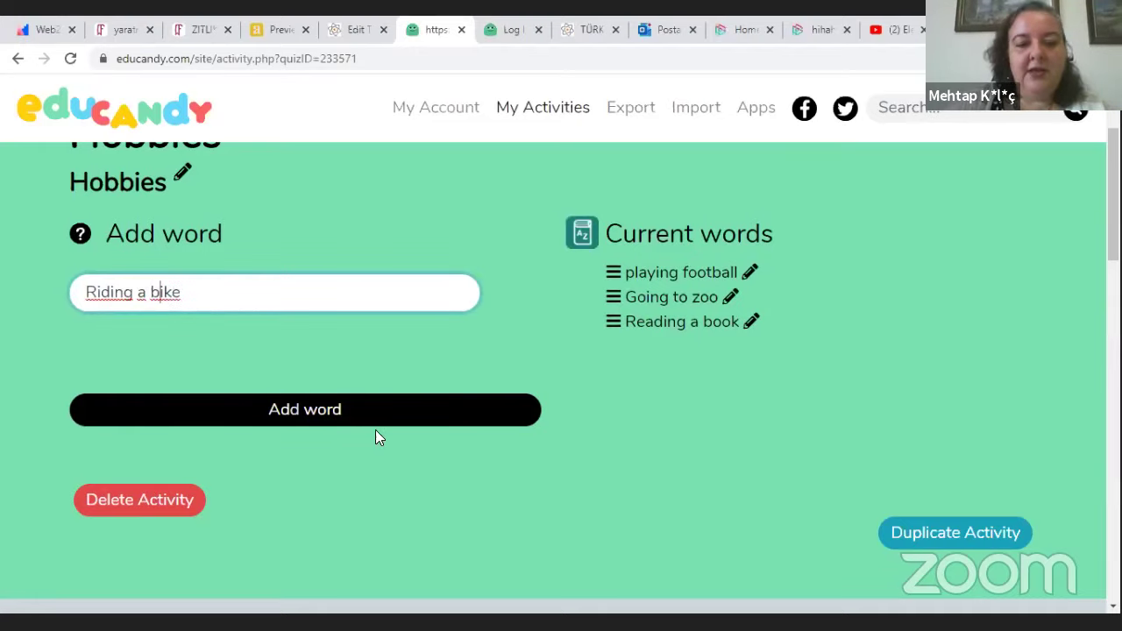
left_click(379, 422)
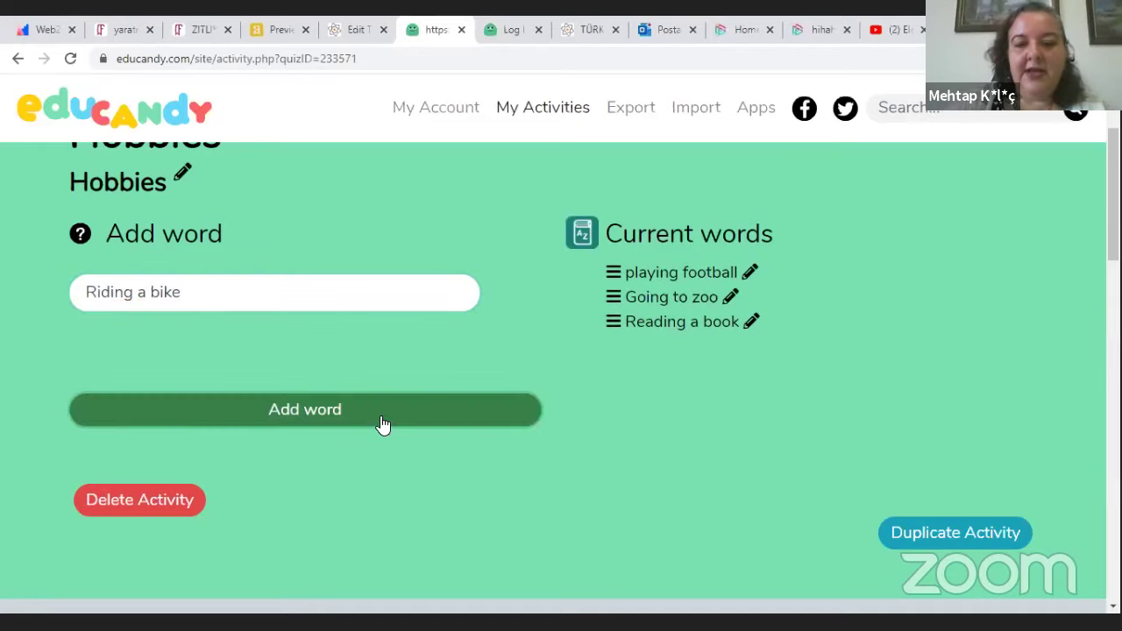
Step: Play the Hobbies activity's Word Search in full screen, mark PLAYING FOOTBALL in the letter grid and exit full screen
scroll(707, 404, "down", 7)
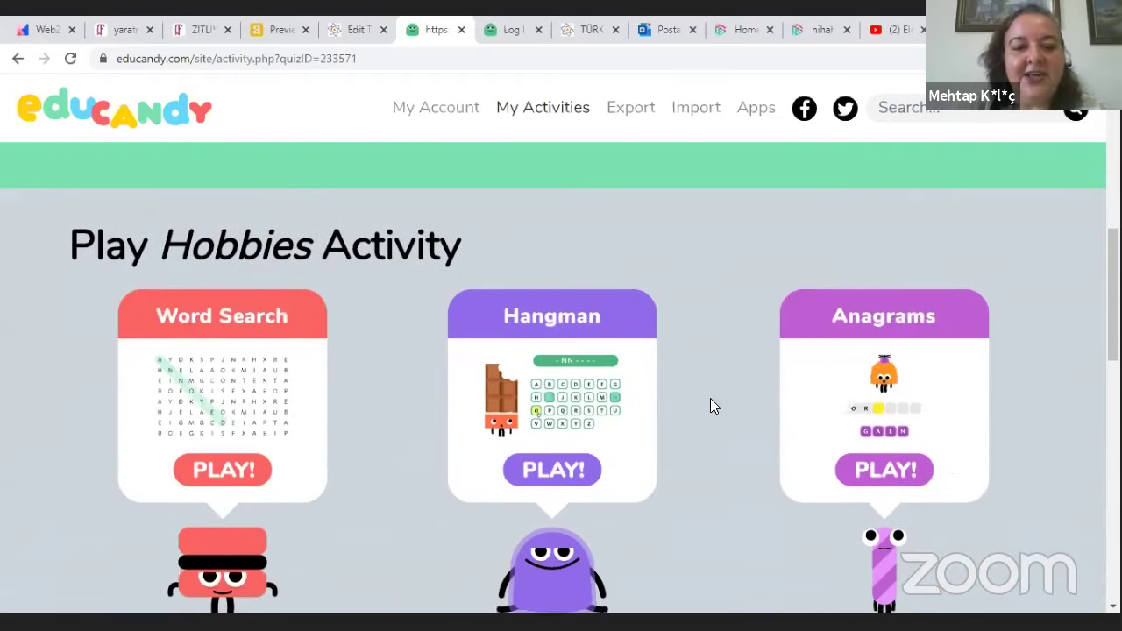
scroll(866, 317, "up", 2)
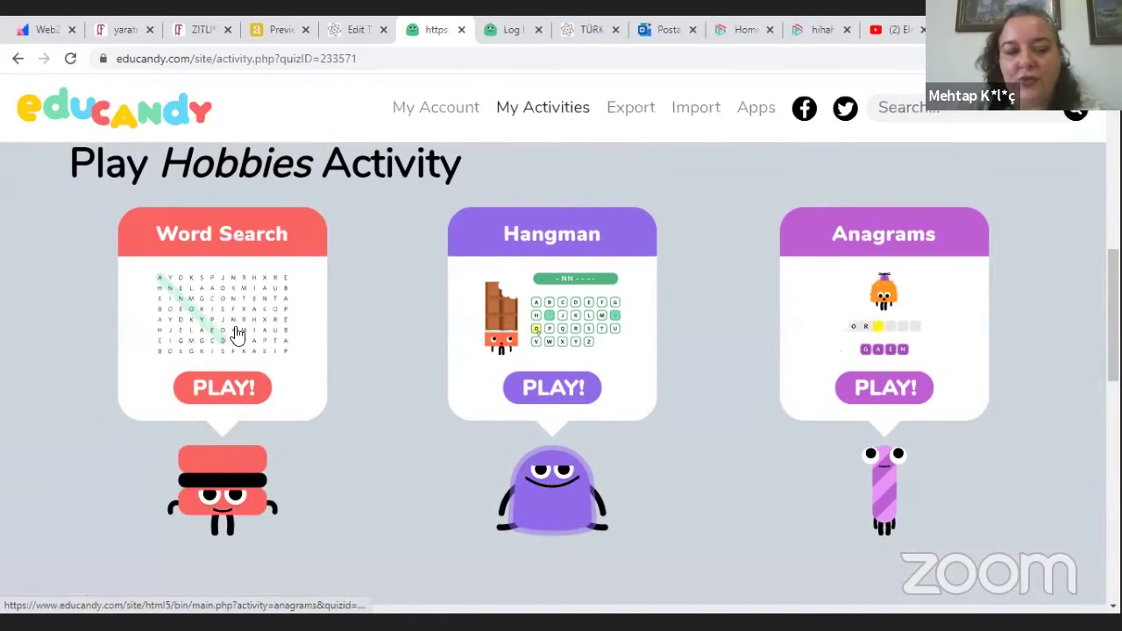
left_click(231, 391)
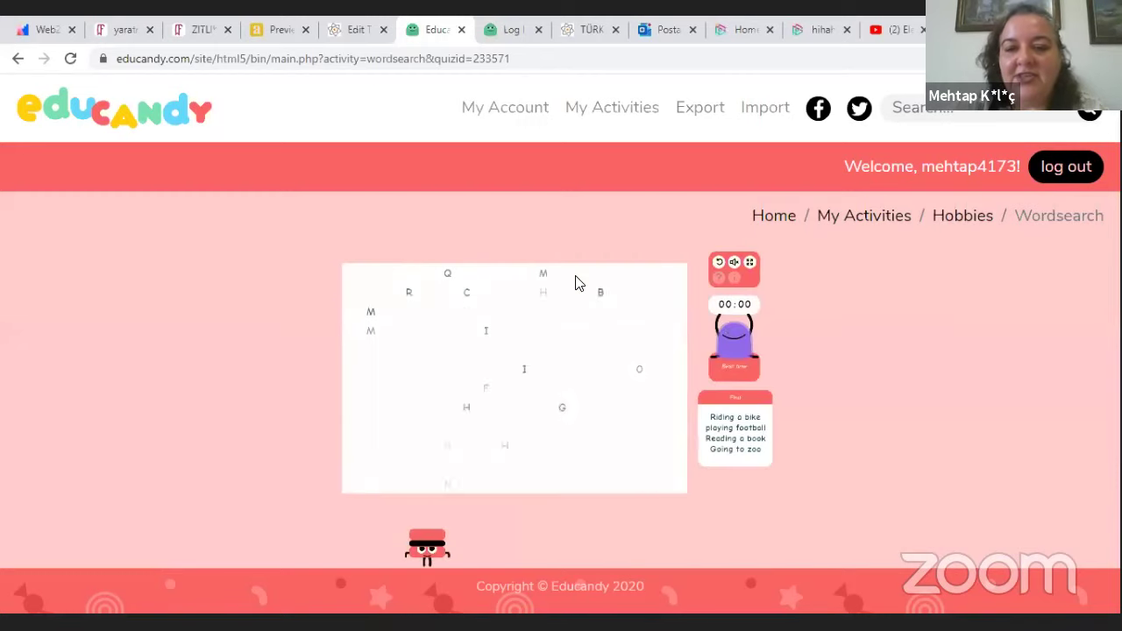
left_click(749, 263)
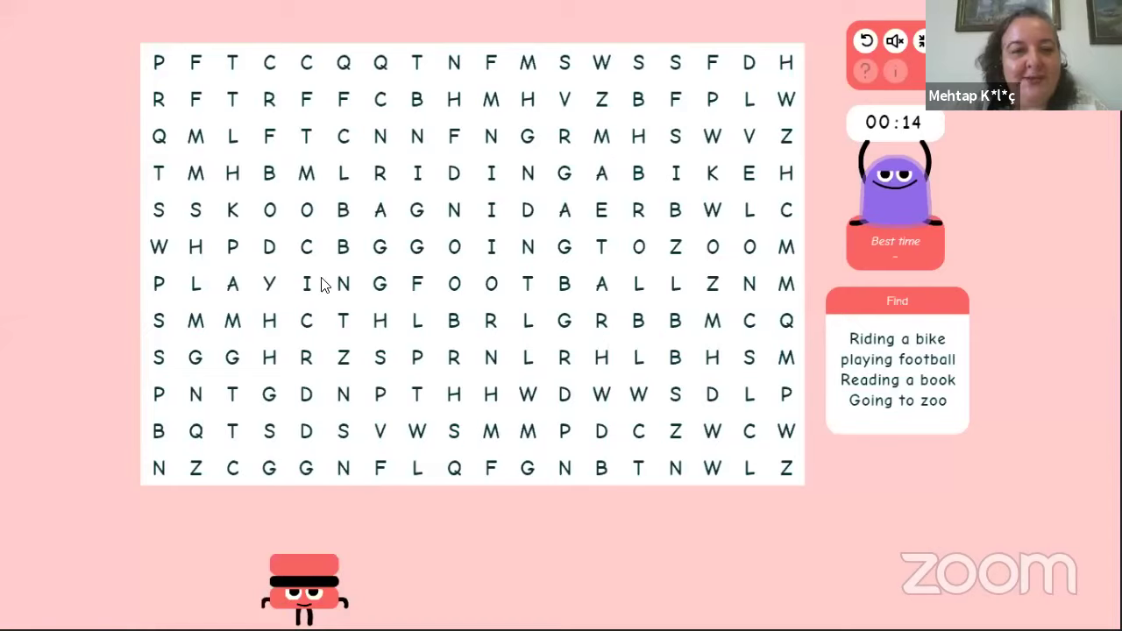
left_click_drag(159, 290, 676, 290)
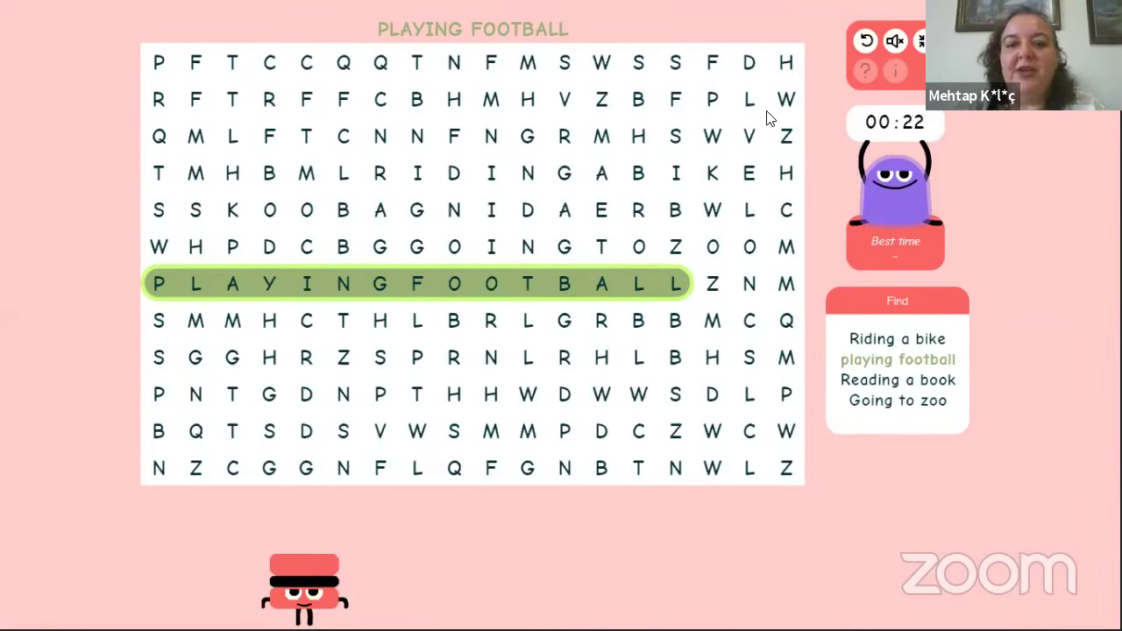
key("Escape")
Step: Return to the Hobbies activity page and start its Hangman game in full screen
left_click(984, 216)
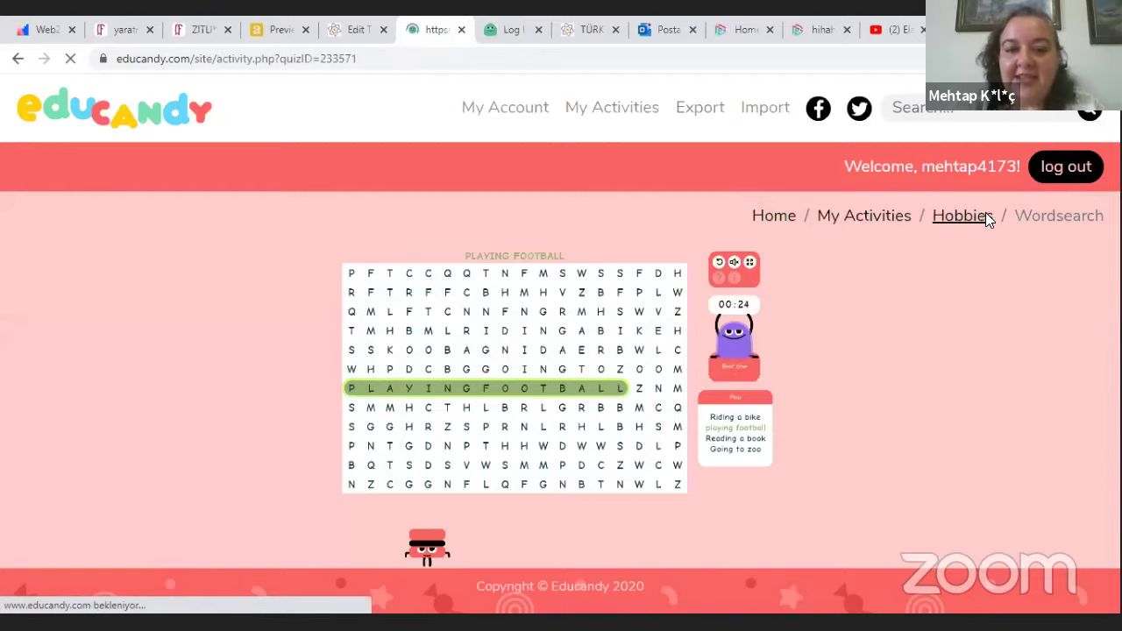
scroll(576, 307, "down", 4)
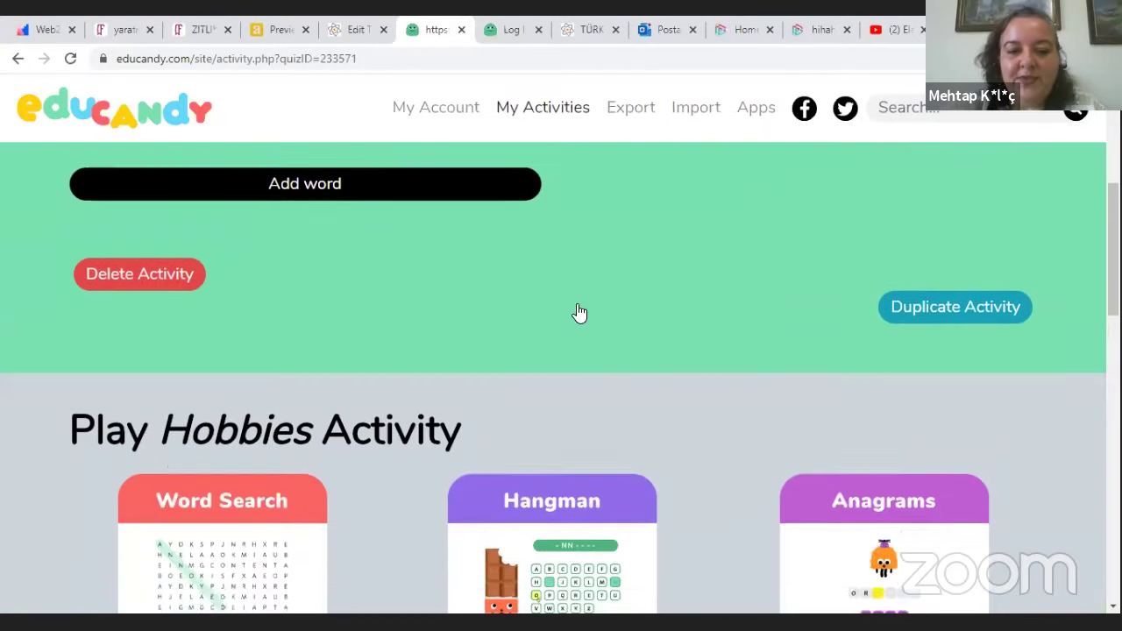
scroll(579, 313, "down", 3)
left_click(571, 348)
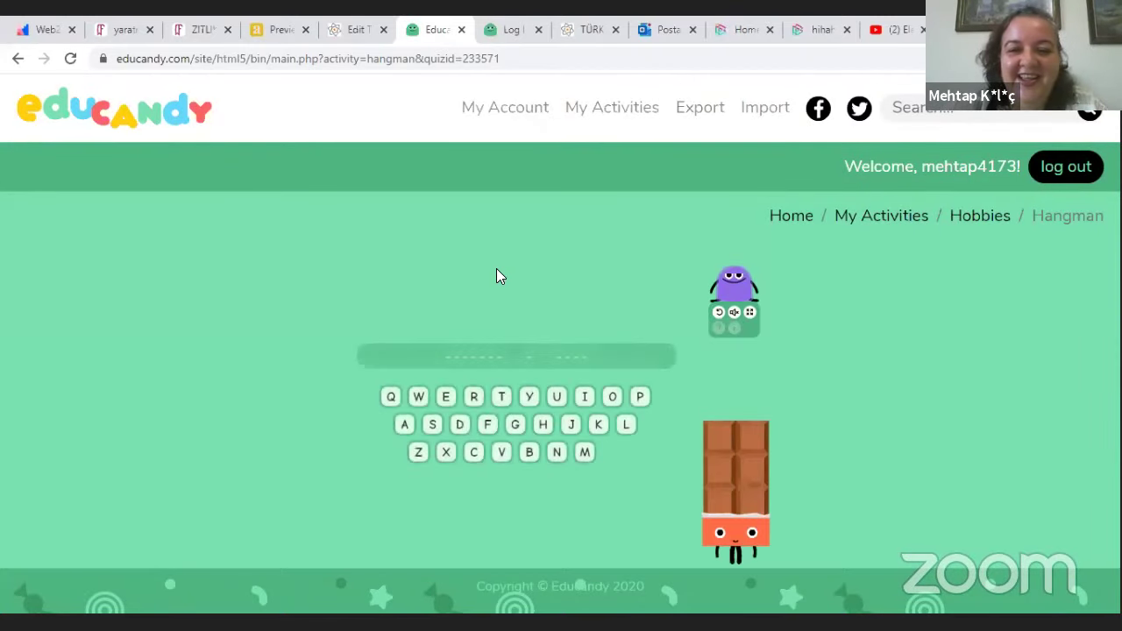
left_click(745, 313)
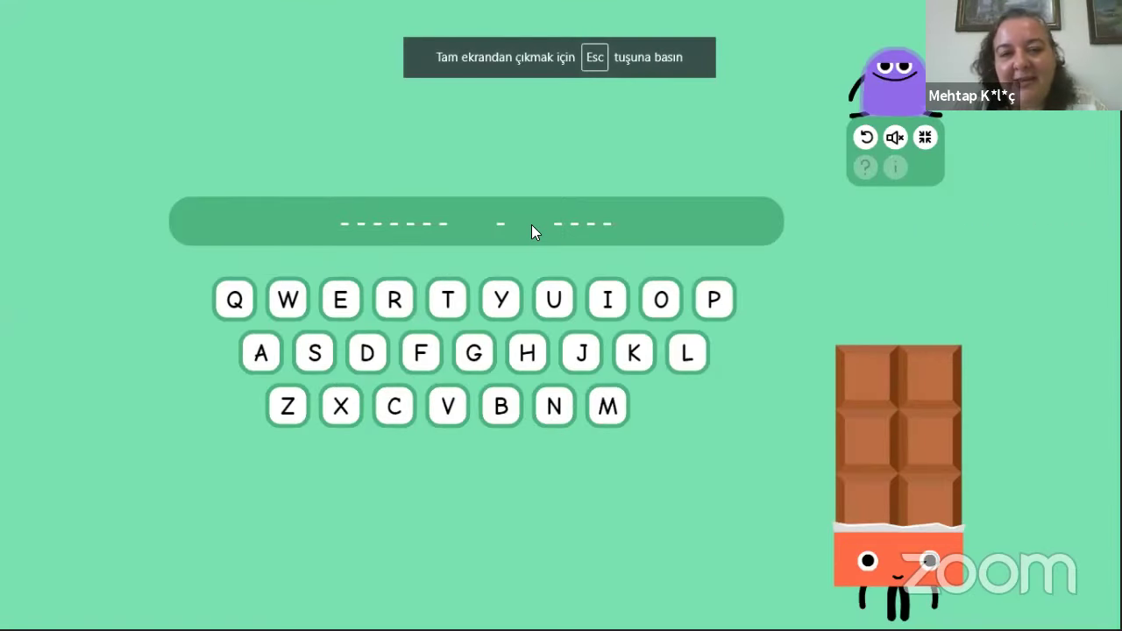
Step: Solve the Hangman phrase READING A BOOK by guessing R, E, A, D, I, N, G, B, O and K
left_click(396, 299)
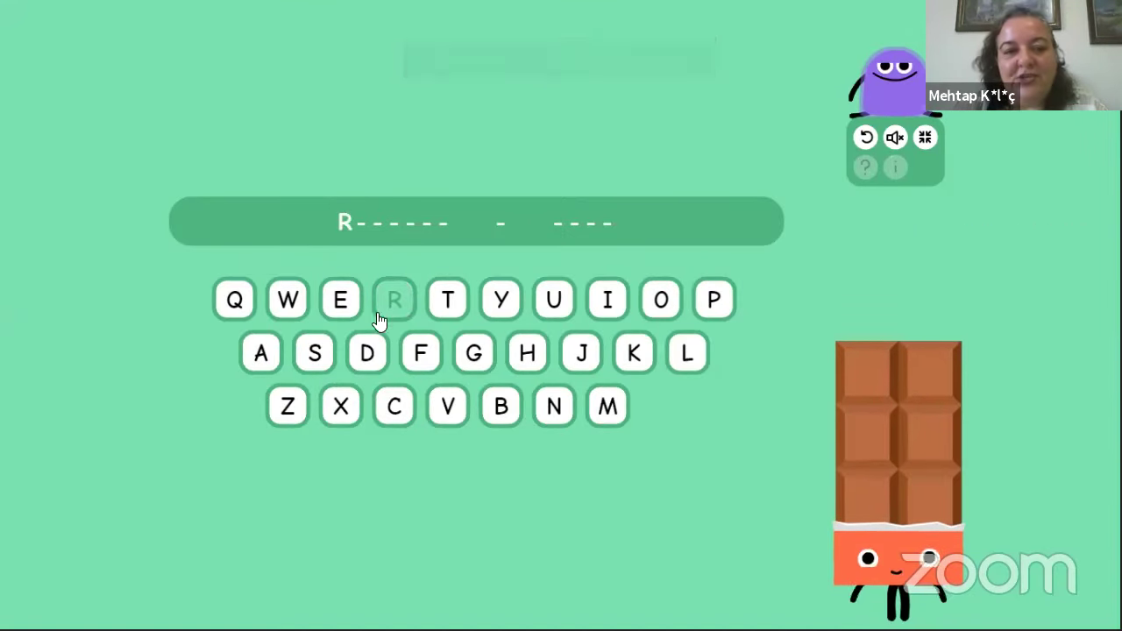
left_click(341, 300)
left_click(261, 352)
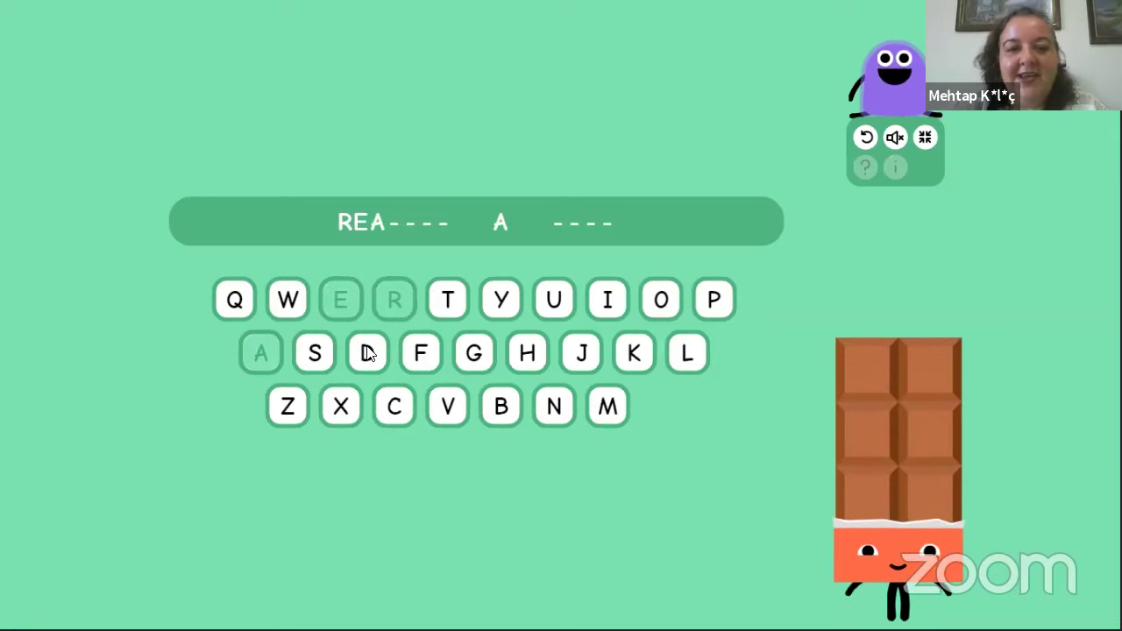
left_click(368, 353)
left_click(610, 305)
left_click(555, 405)
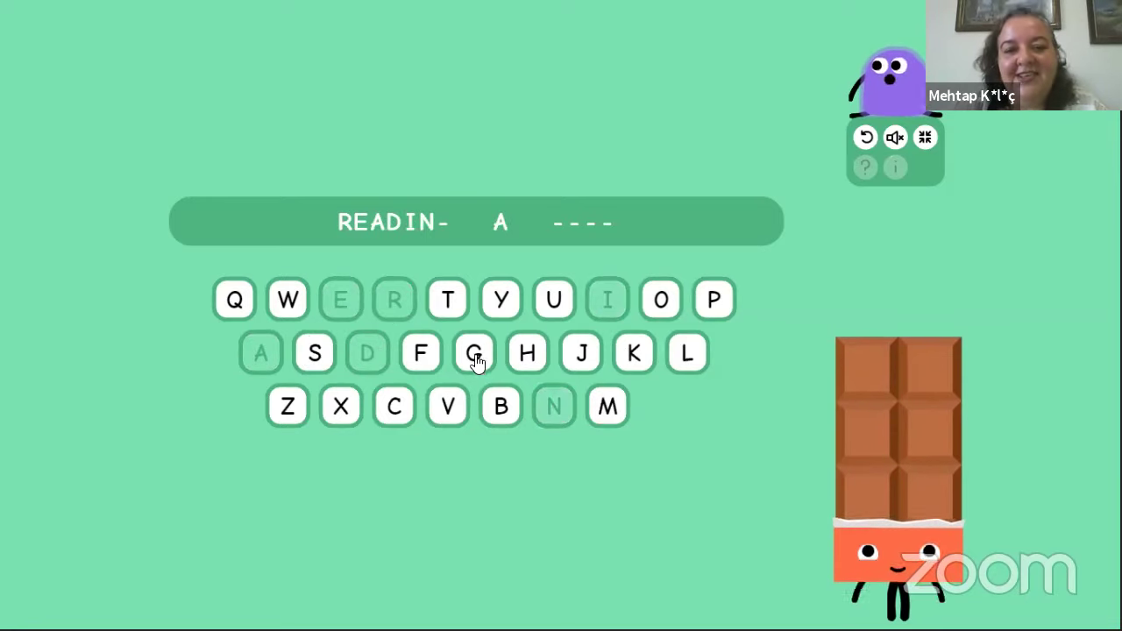
left_click(475, 356)
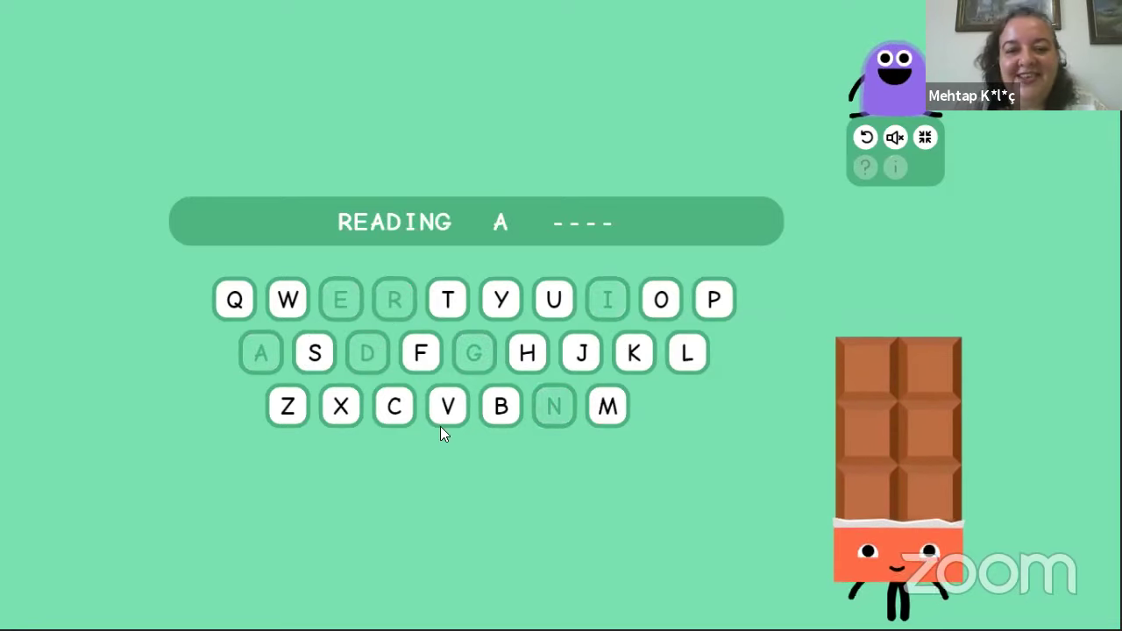
left_click(498, 418)
left_click(657, 313)
left_click(635, 347)
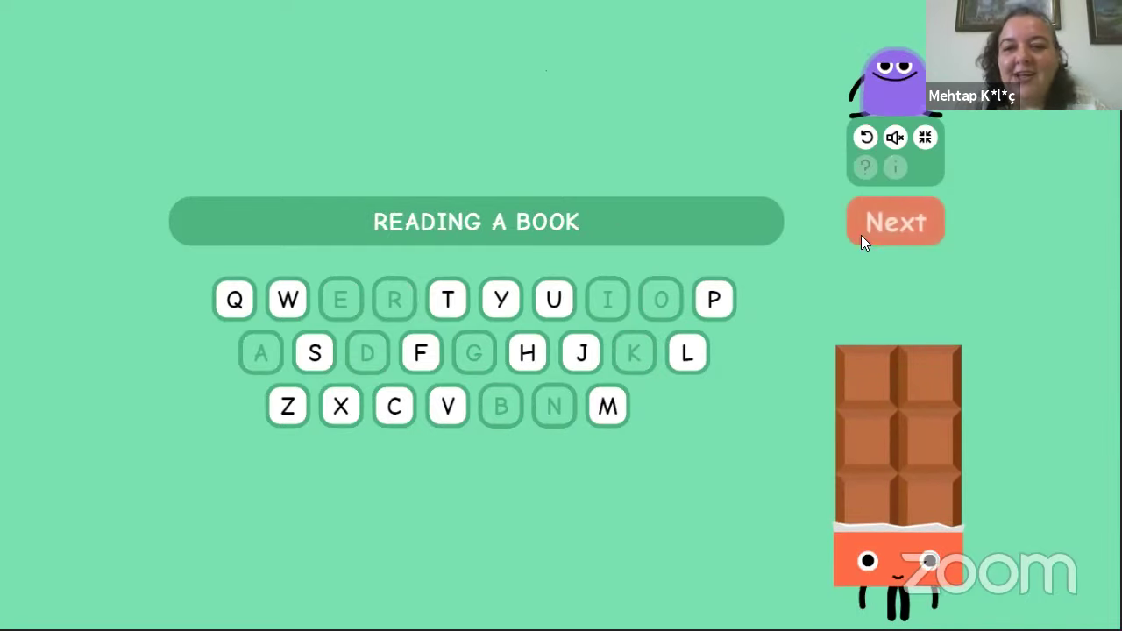
Step: Leave full-screen Hangman, return to the Hobbies activity page and start its Anagrams game in full screen
left_click(926, 138)
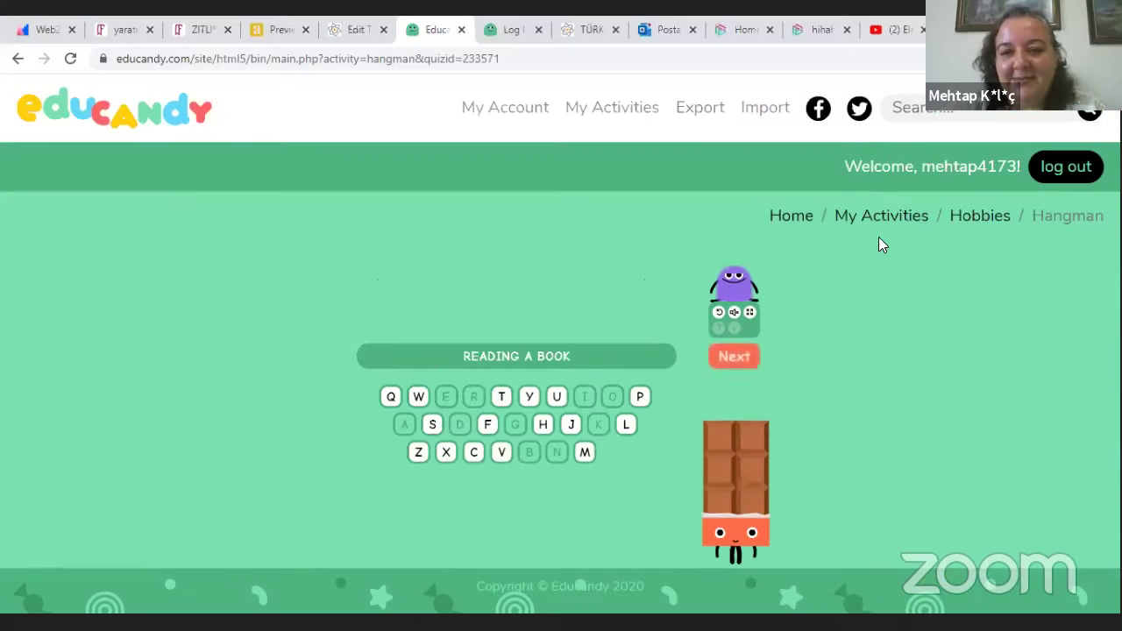
left_click(969, 219)
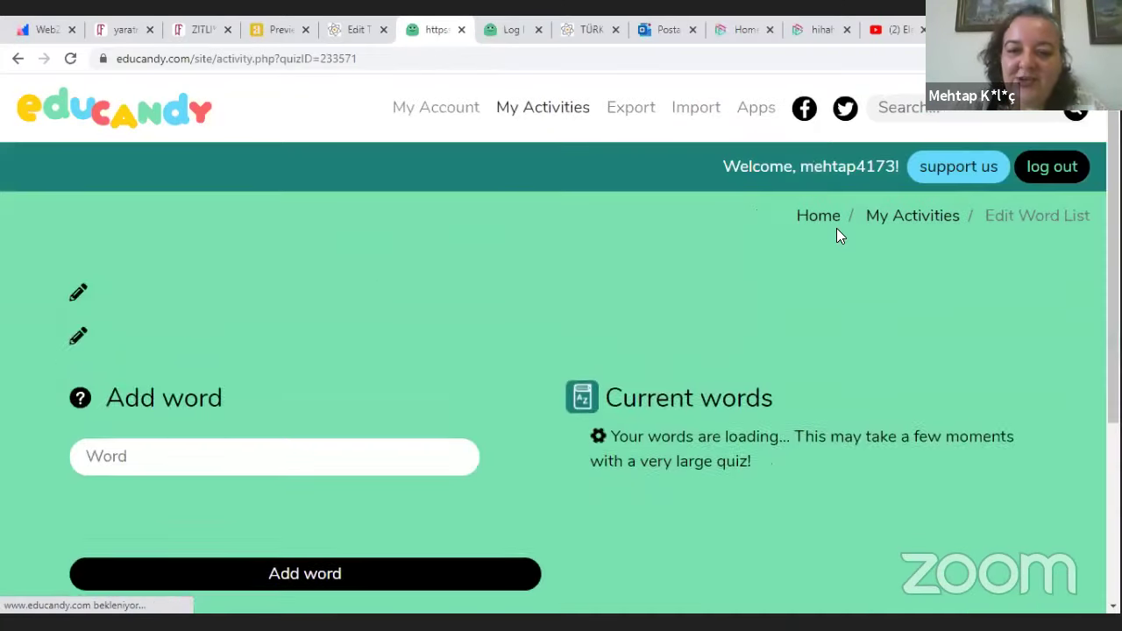
scroll(836, 232, "down", 3)
scroll(805, 244, "down", 3)
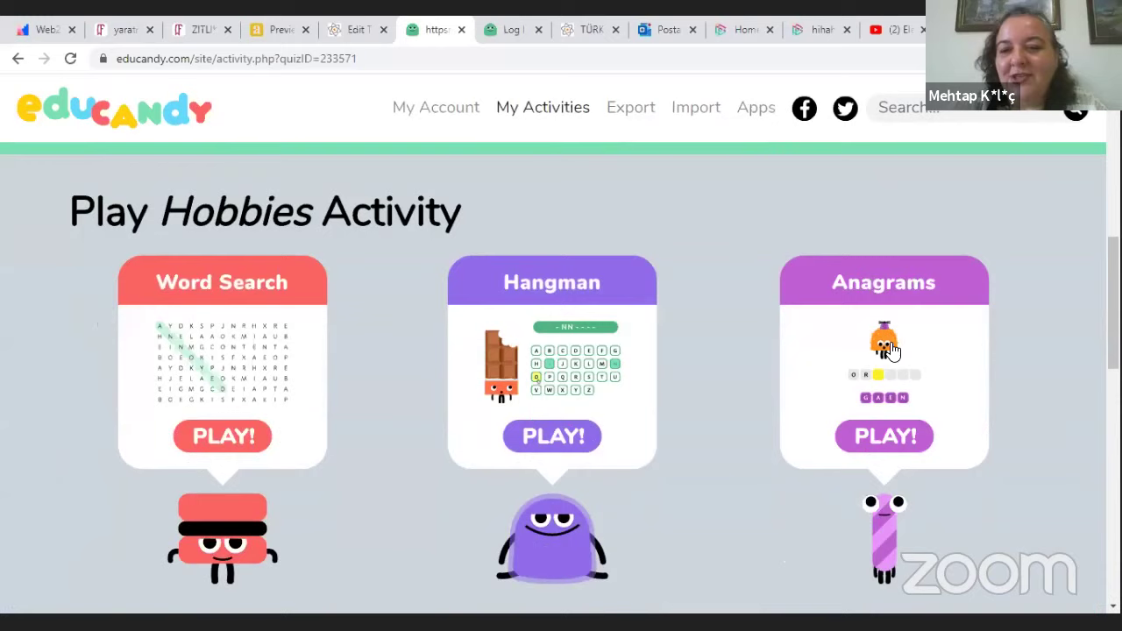
left_click(894, 434)
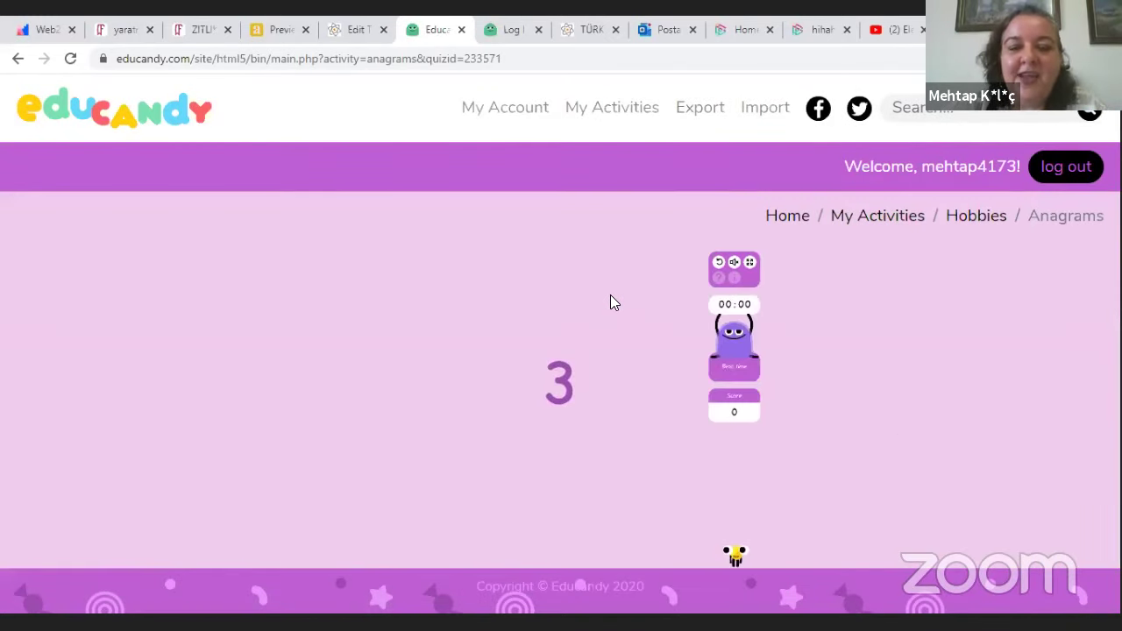
left_click(749, 262)
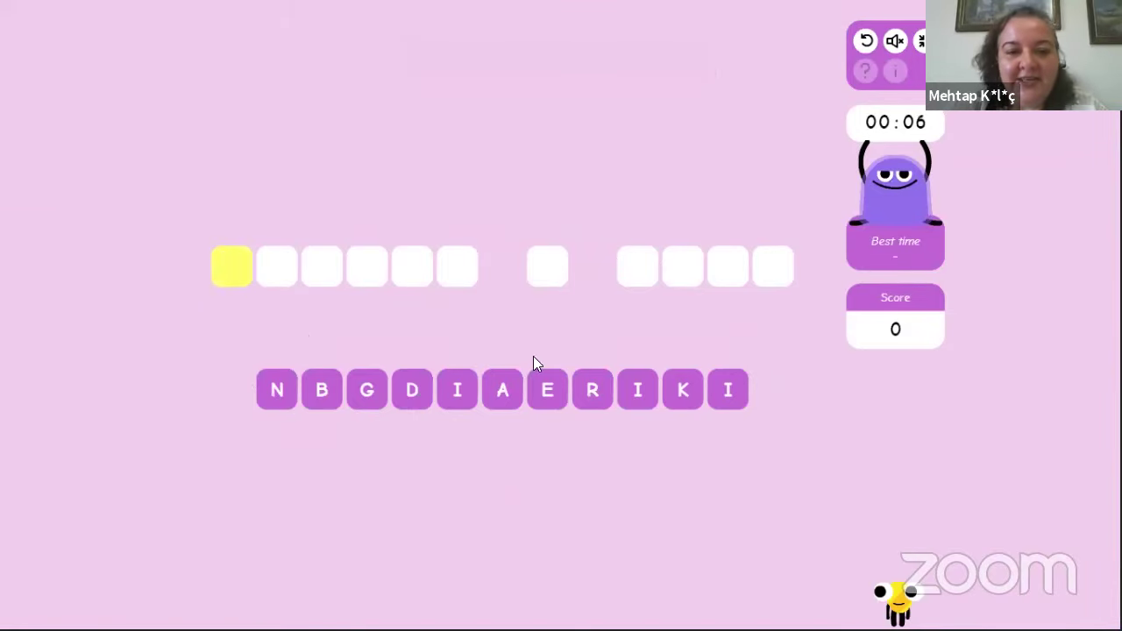
Step: Guess the anagram's first letter by trying B, N, D, I and E, and place R
left_click(323, 395)
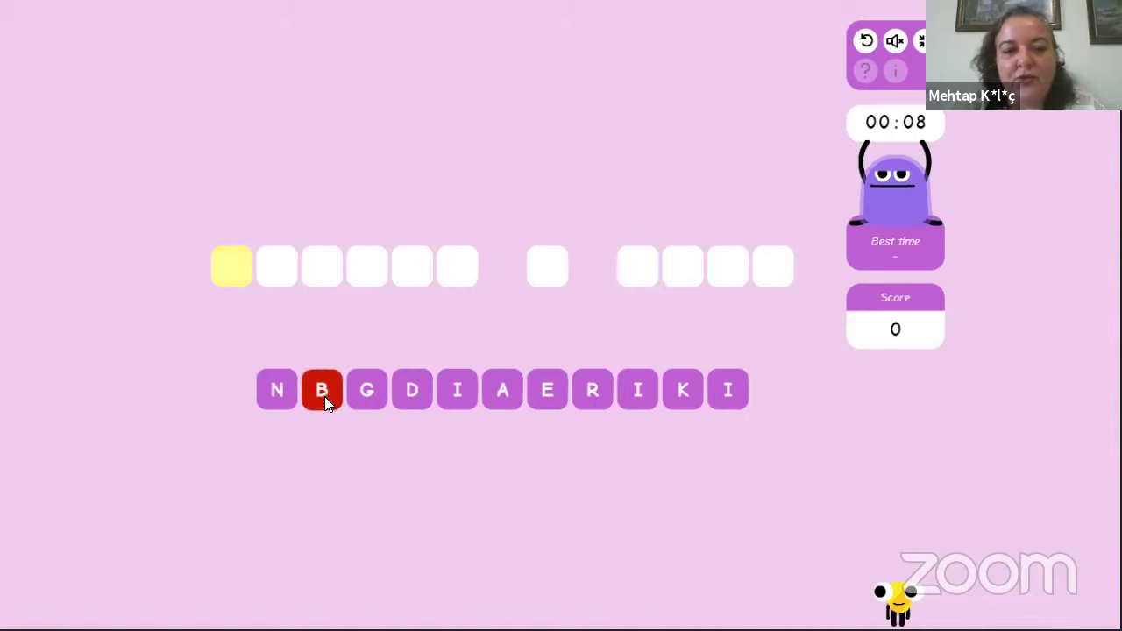
left_click(272, 396)
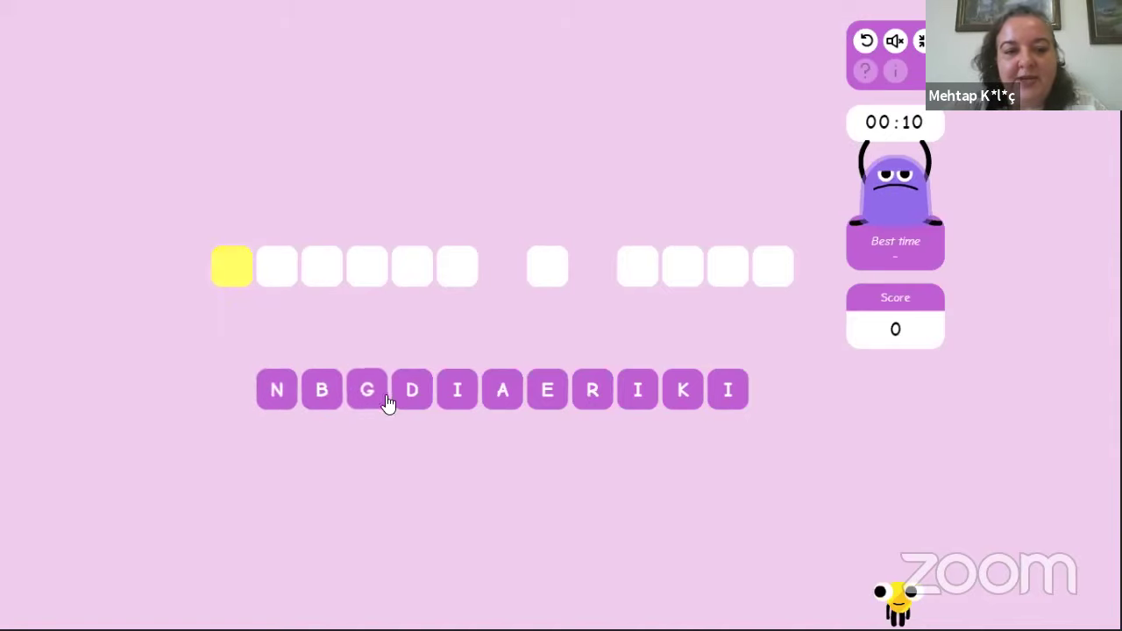
left_click(409, 396)
left_click(465, 397)
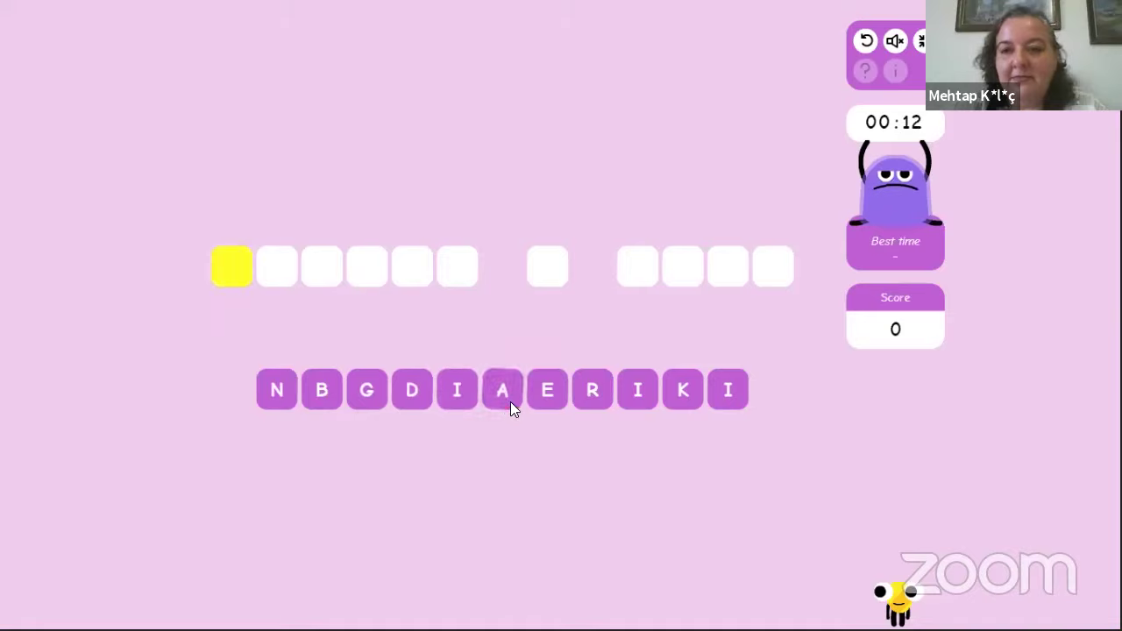
left_click(549, 399)
left_click(596, 402)
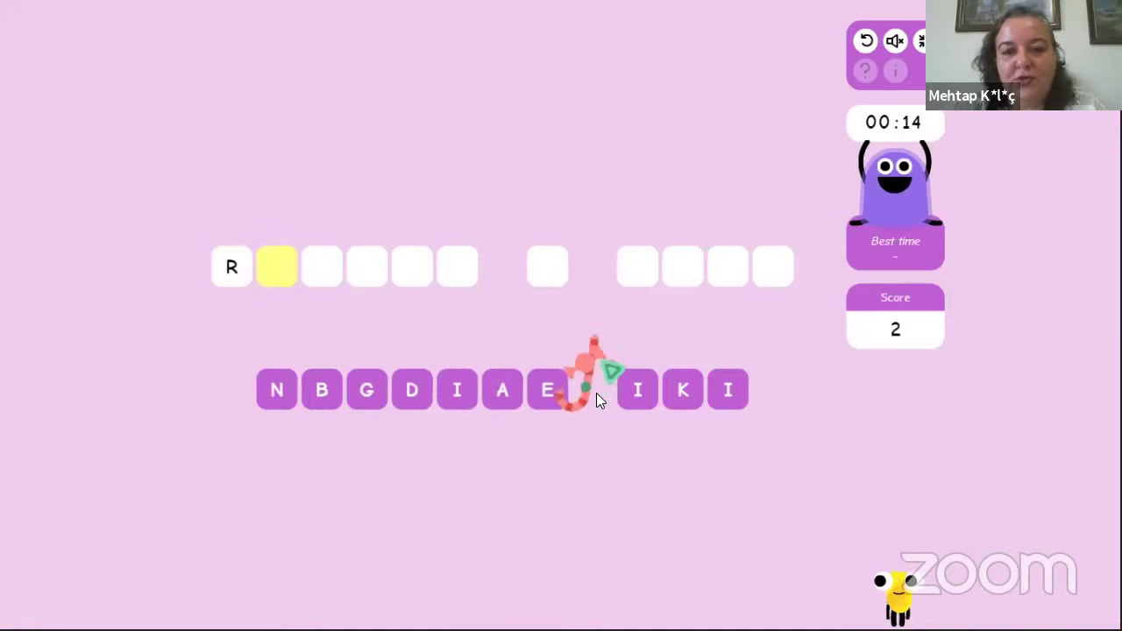
Step: Spell out the rest of RIDING in the anagram by placing I, D, I, N and G, also trying E for the fourth letter
left_click(640, 406)
left_click(408, 388)
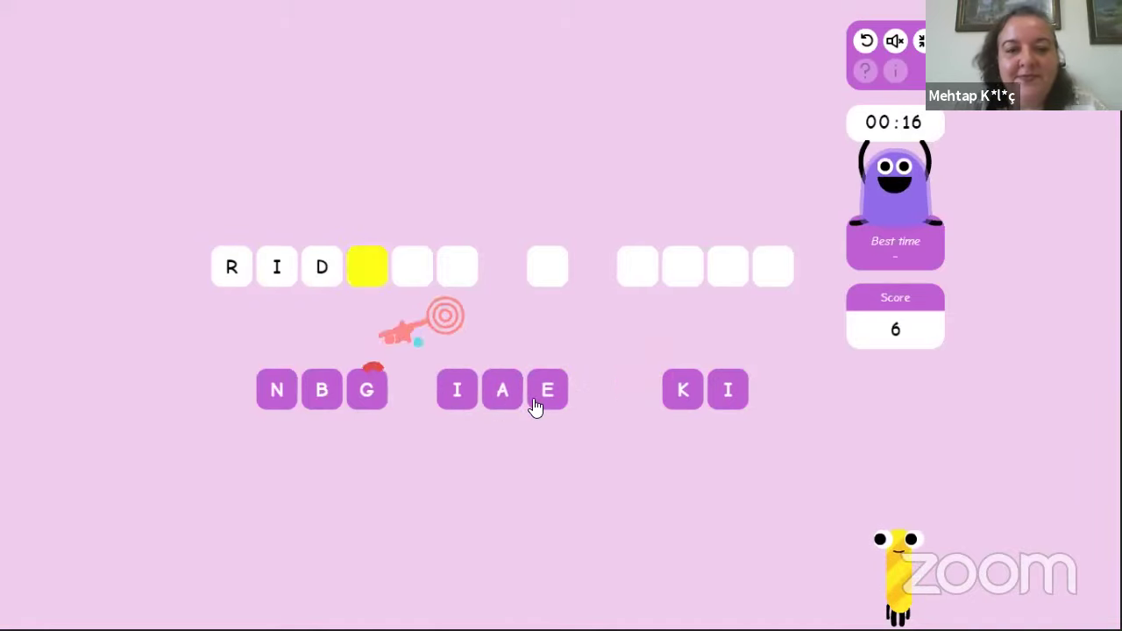
left_click(535, 403)
left_click(547, 395)
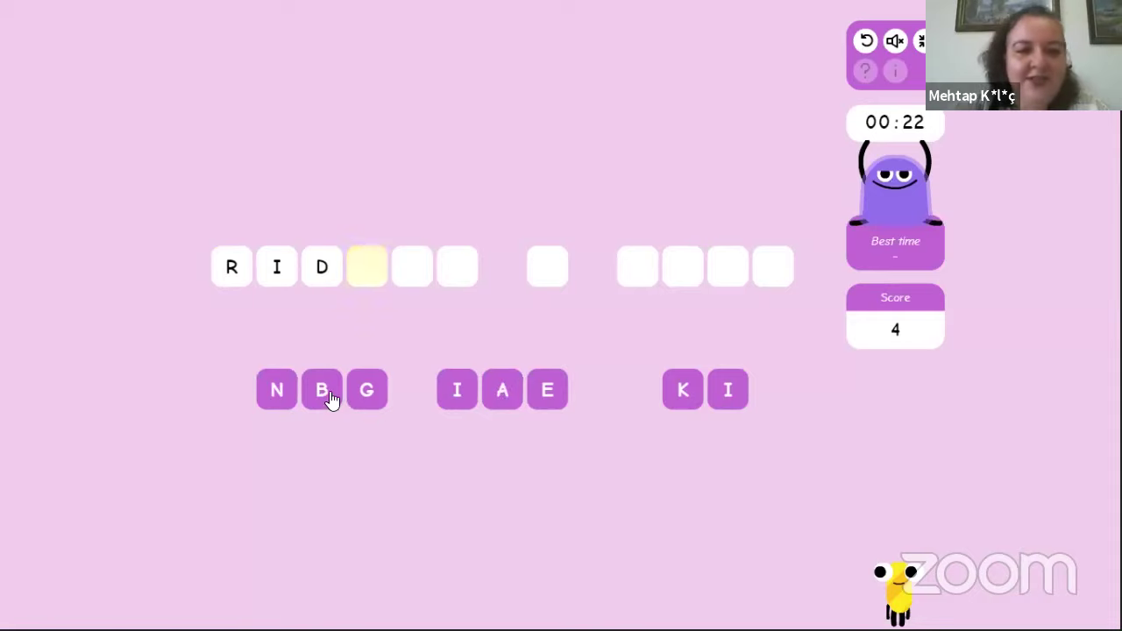
left_click(465, 391)
left_click(277, 390)
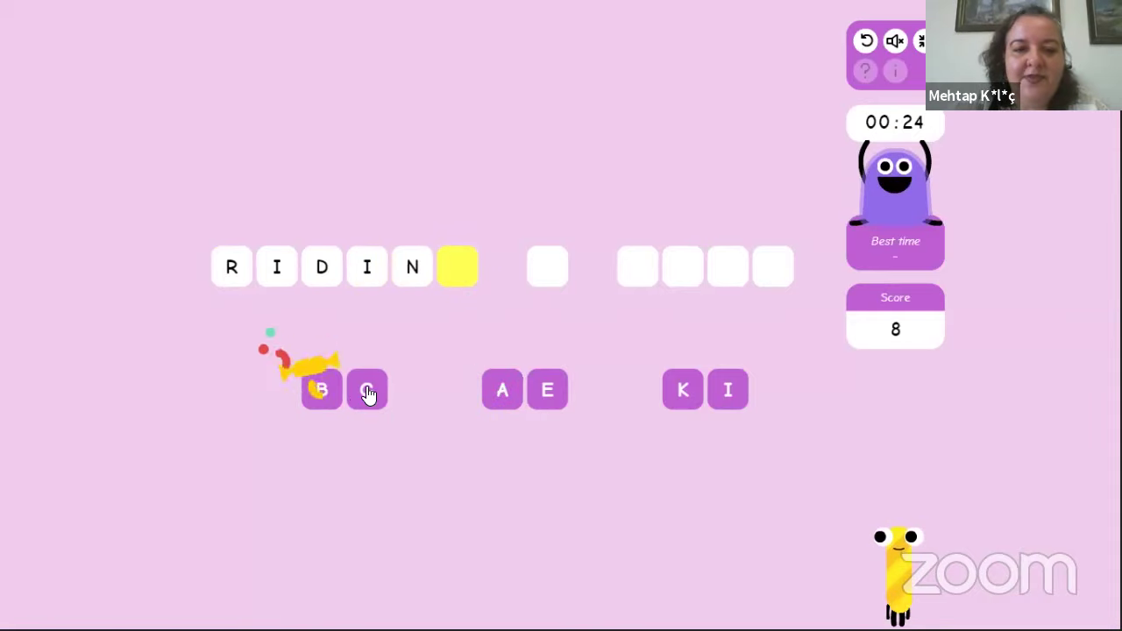
left_click(367, 392)
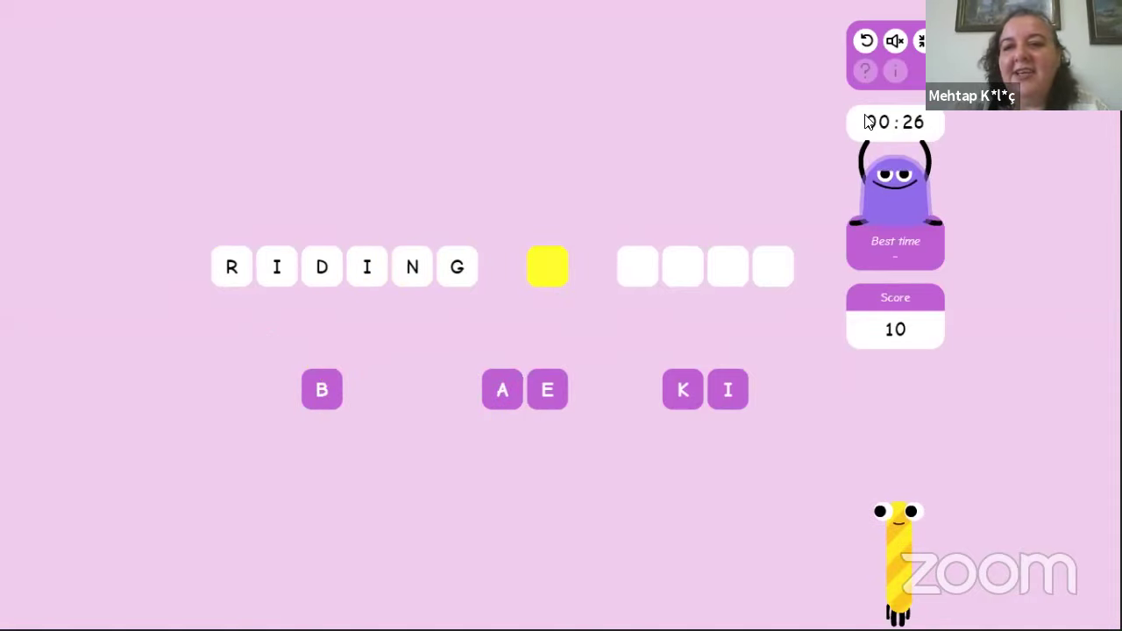
Step: Leave the full-screen Anagrams game, return to the activities overview through the Hobbies activity and start a new Matching Pairs list
key("Escape")
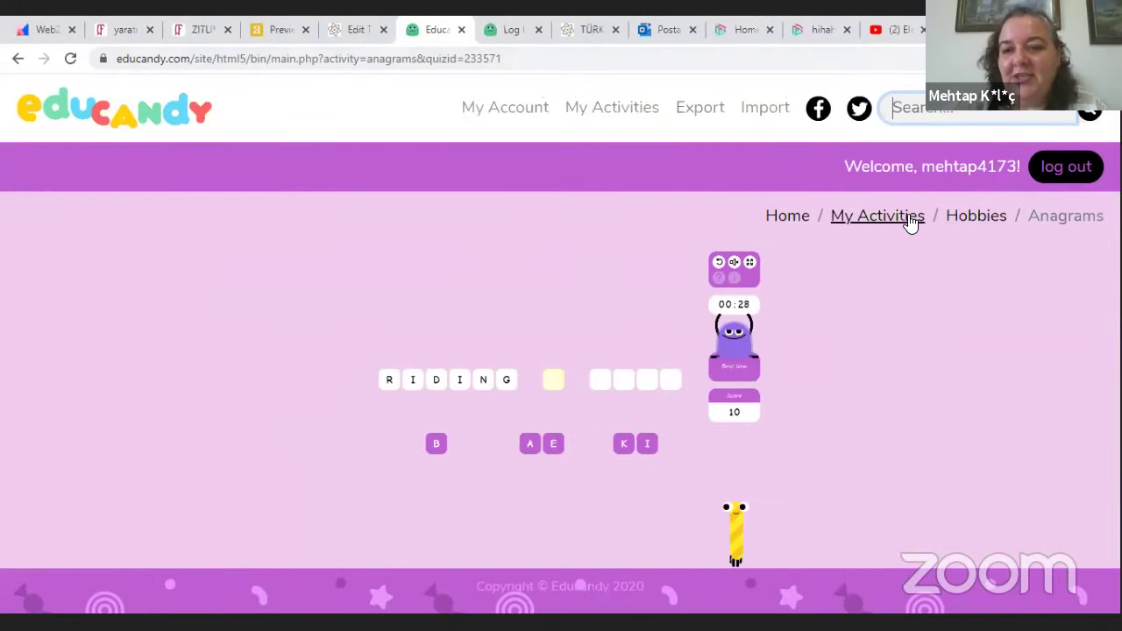
left_click(971, 220)
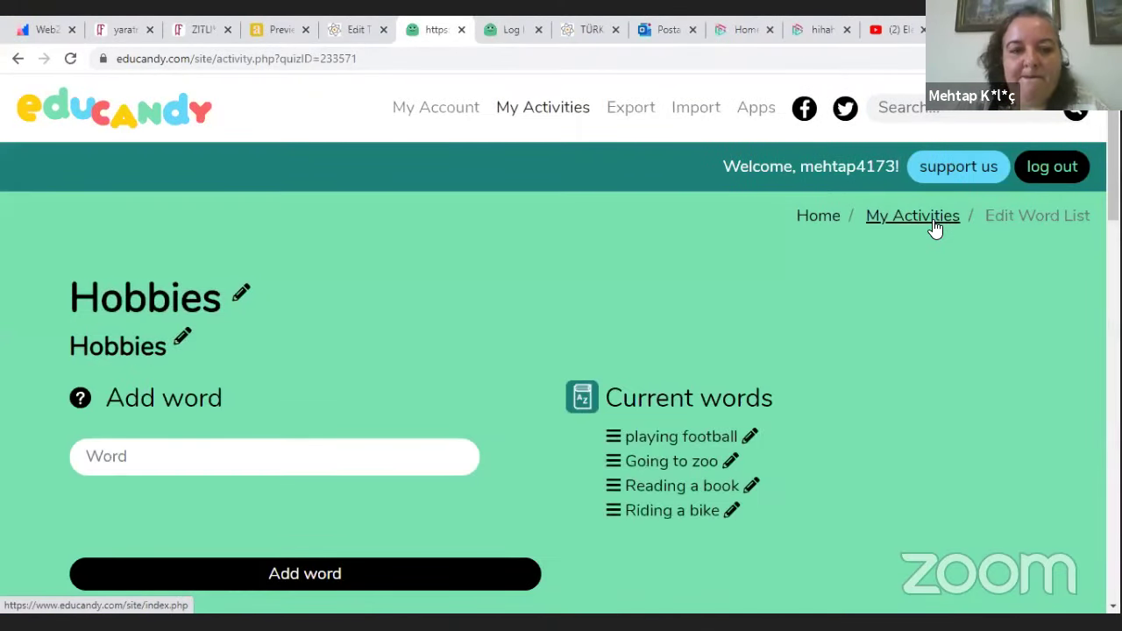
left_click(936, 227)
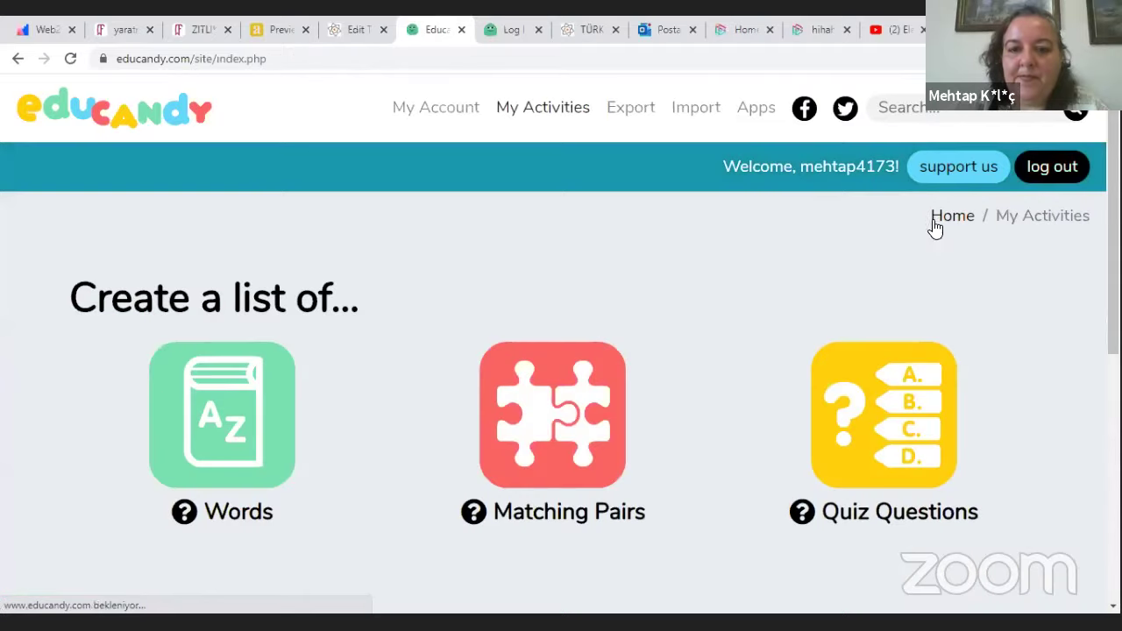
left_click(536, 452)
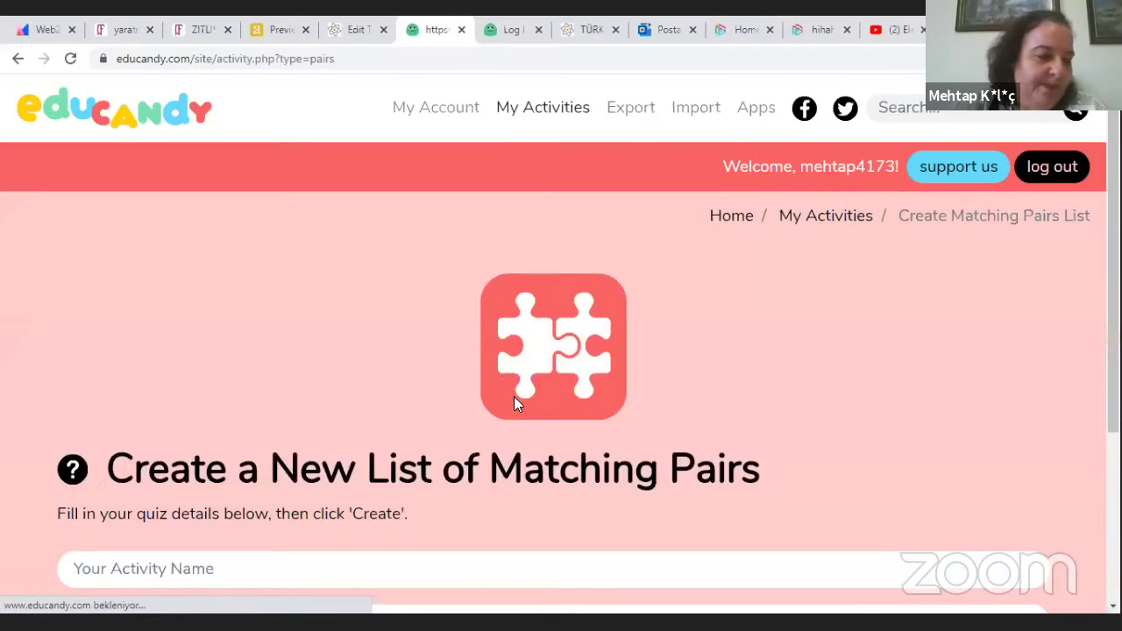
Step: Create the matching pairs activity with the name Matematik and the subject Zihinden toplama
scroll(445, 399, "down", 3)
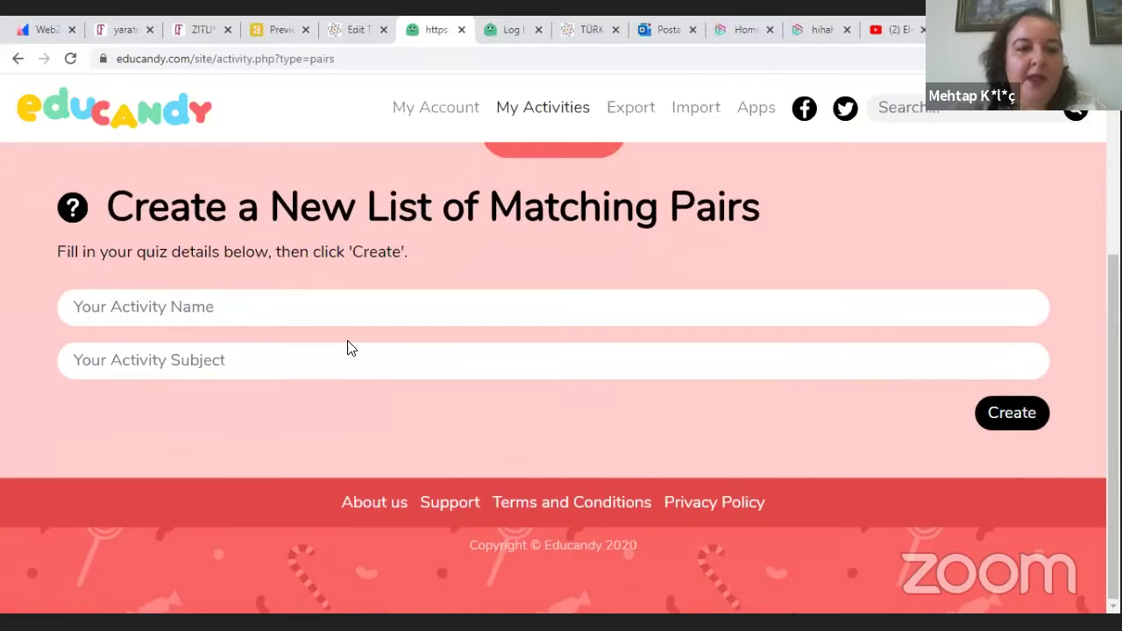
left_click(393, 298)
left_click(182, 372)
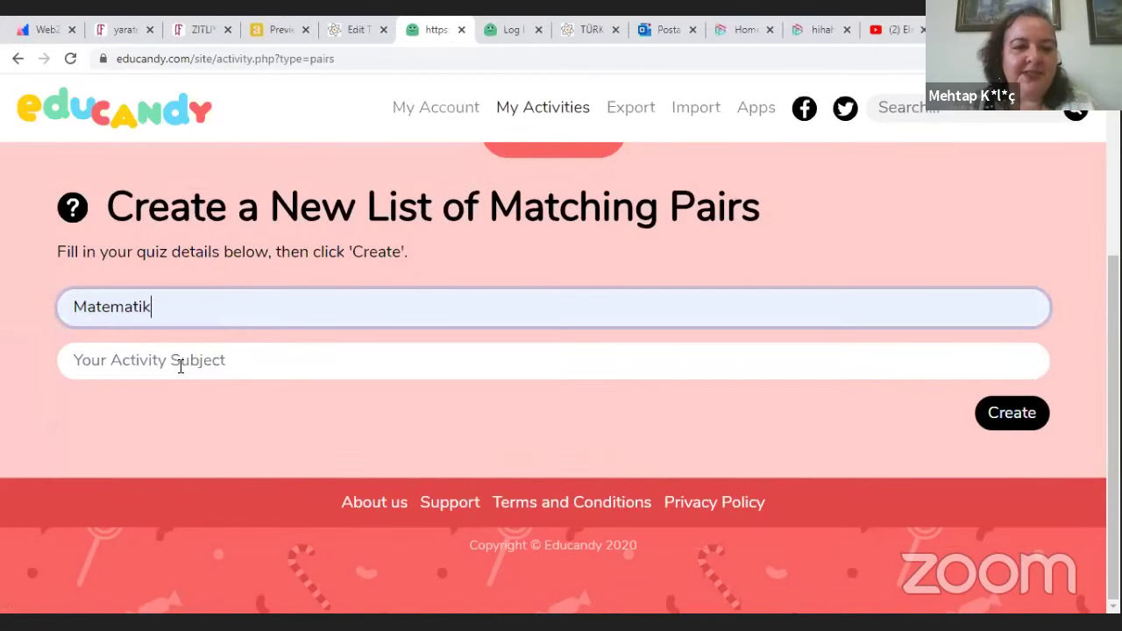
left_click(180, 367)
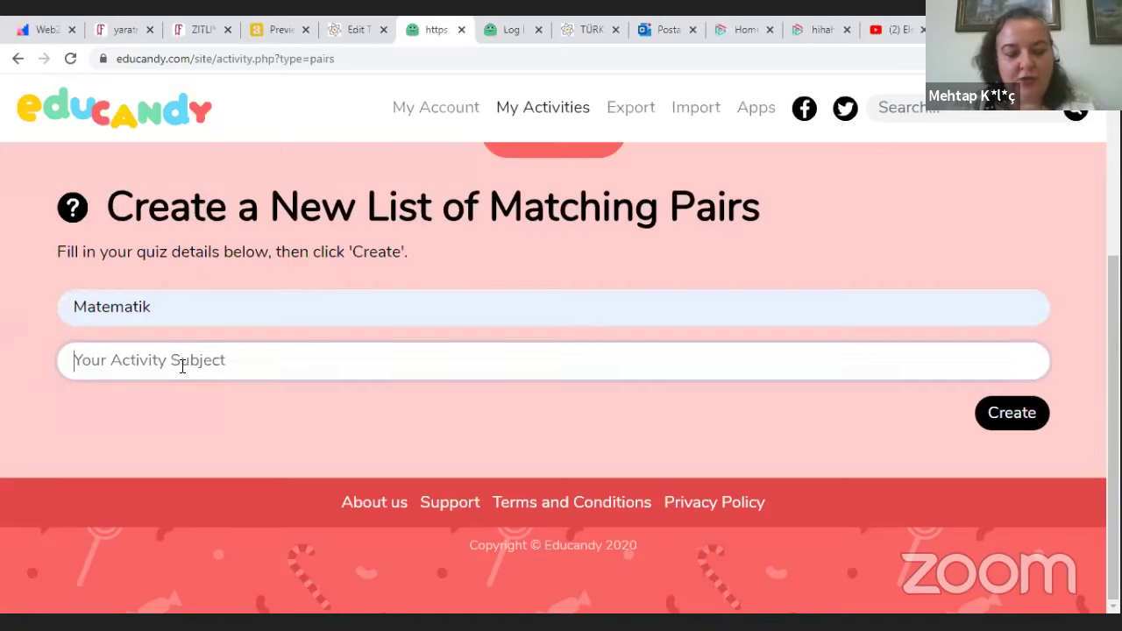
type("to")
key("BackSpace")
key("BackSpace")
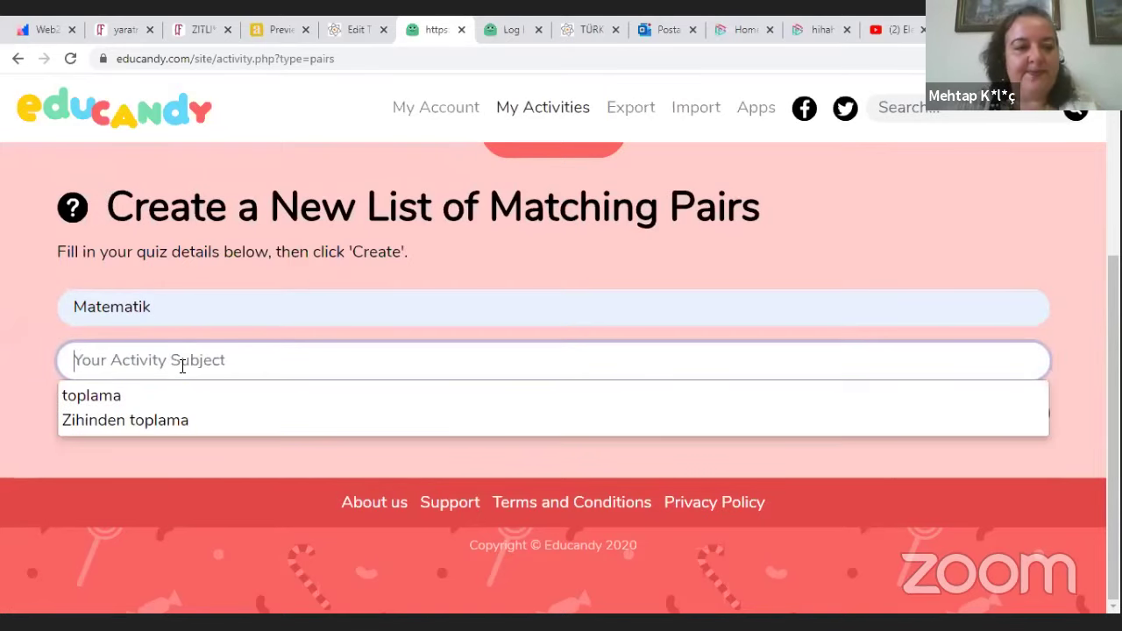
type("z")
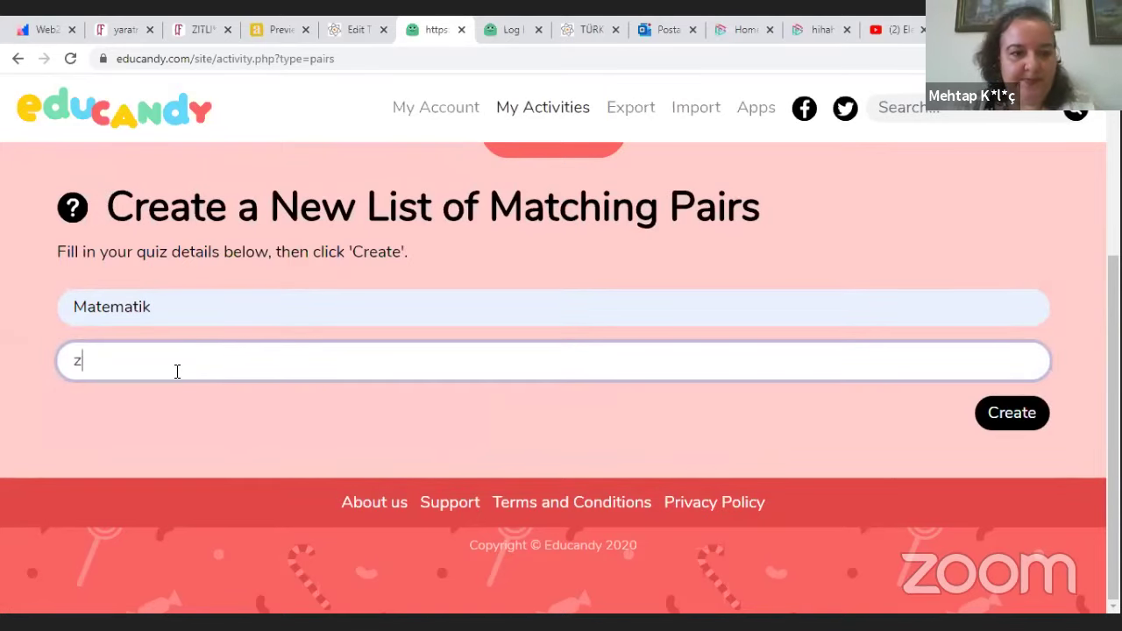
left_click(174, 402)
left_click(1010, 420)
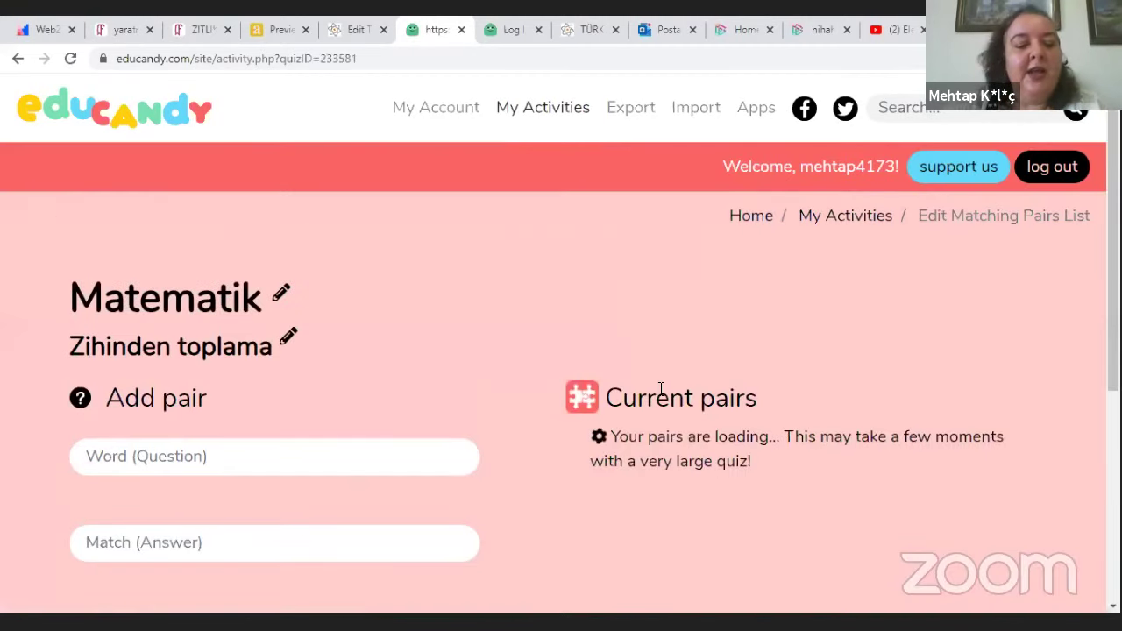
Step: Add a matching pair with the question 10+20 and the answer 30
scroll(658, 394, "down", 2)
left_click(393, 301)
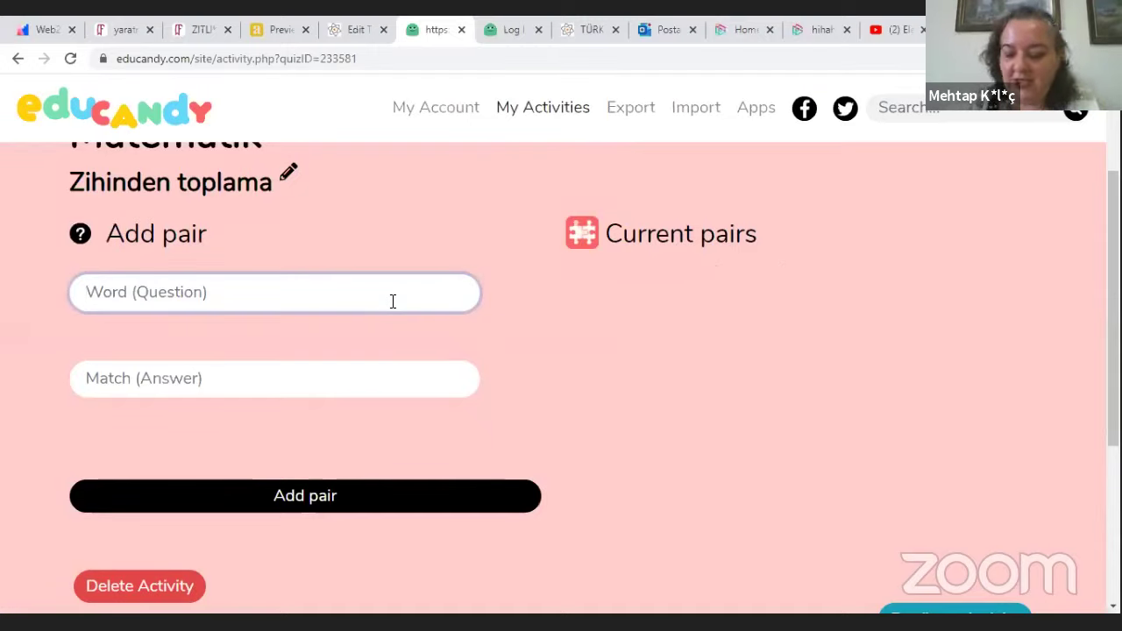
type("10+20")
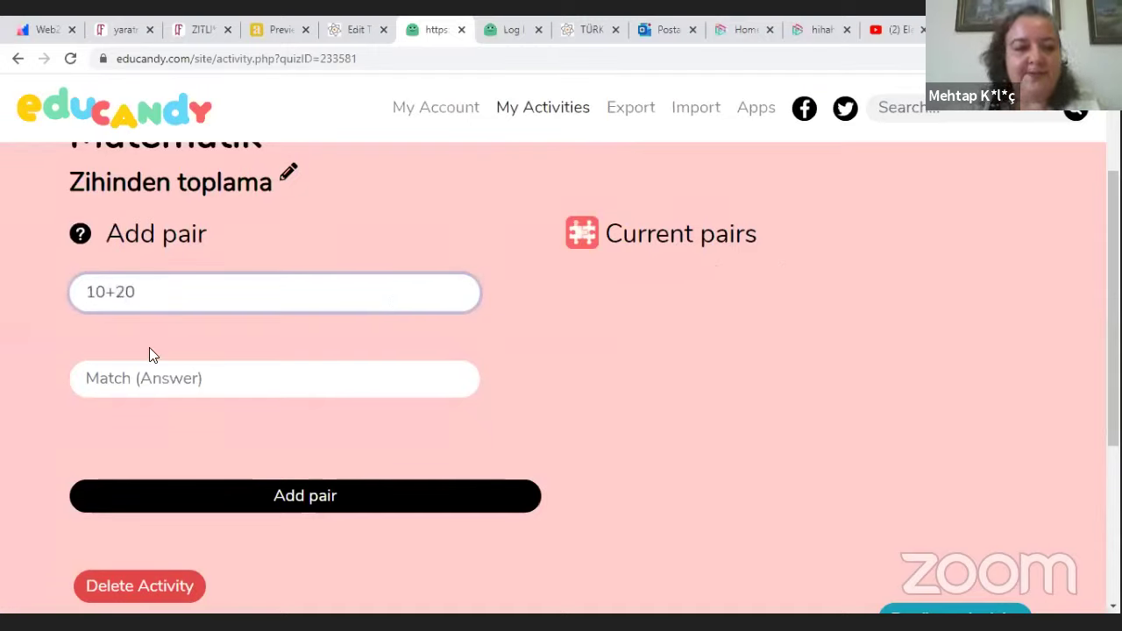
left_click(155, 372)
type("30")
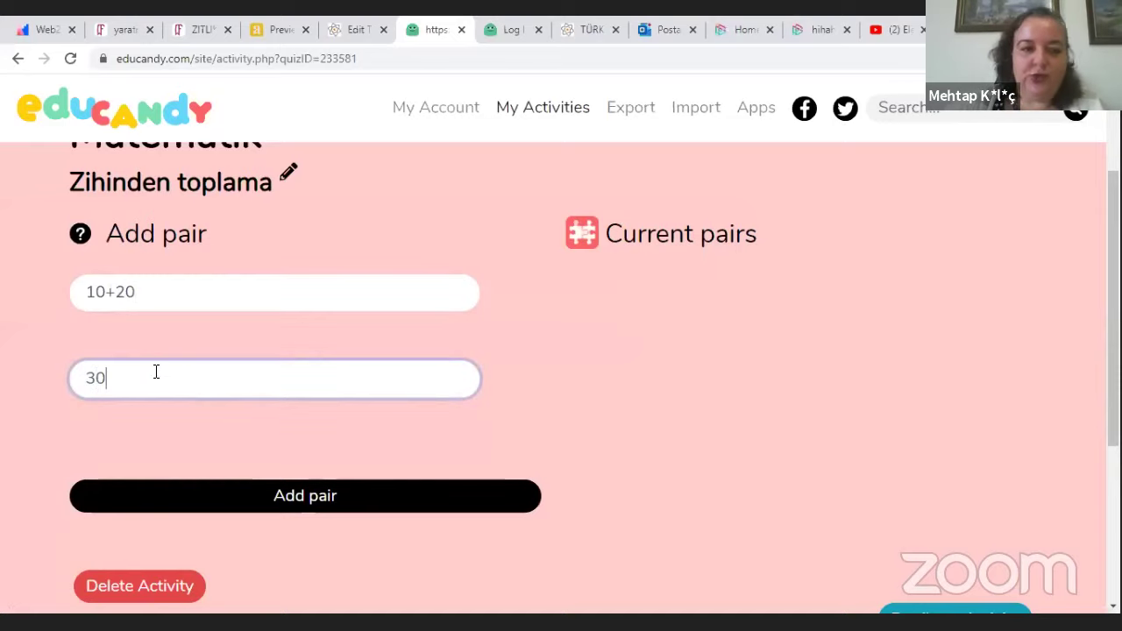
left_click(188, 515)
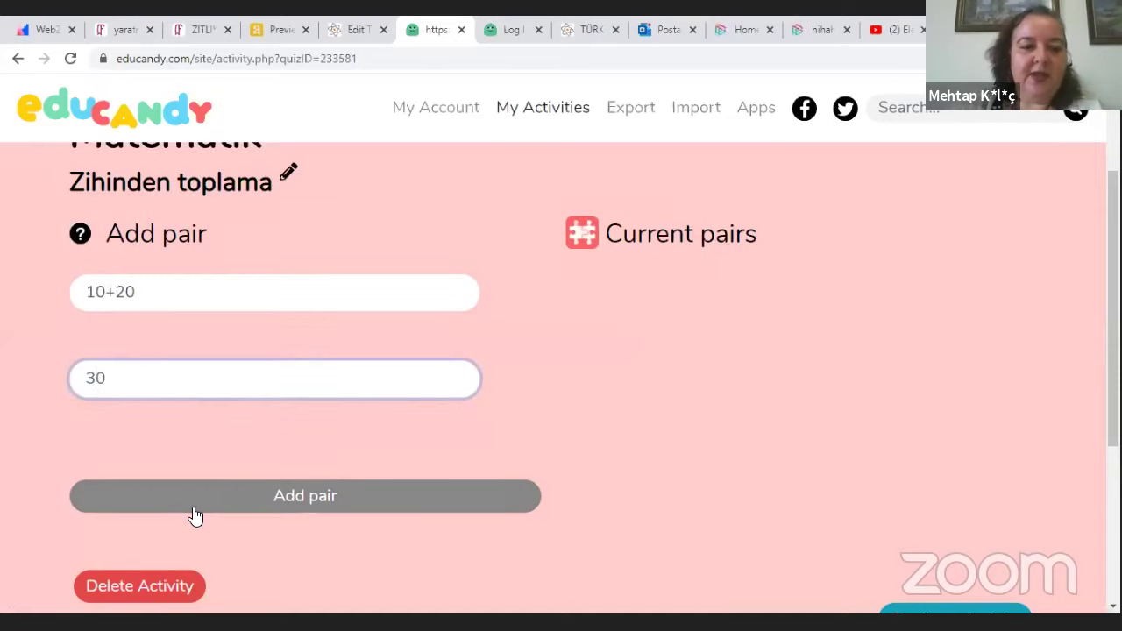
Step: Add a matching pair with the question 1+2 and the answer 3
left_click(210, 297)
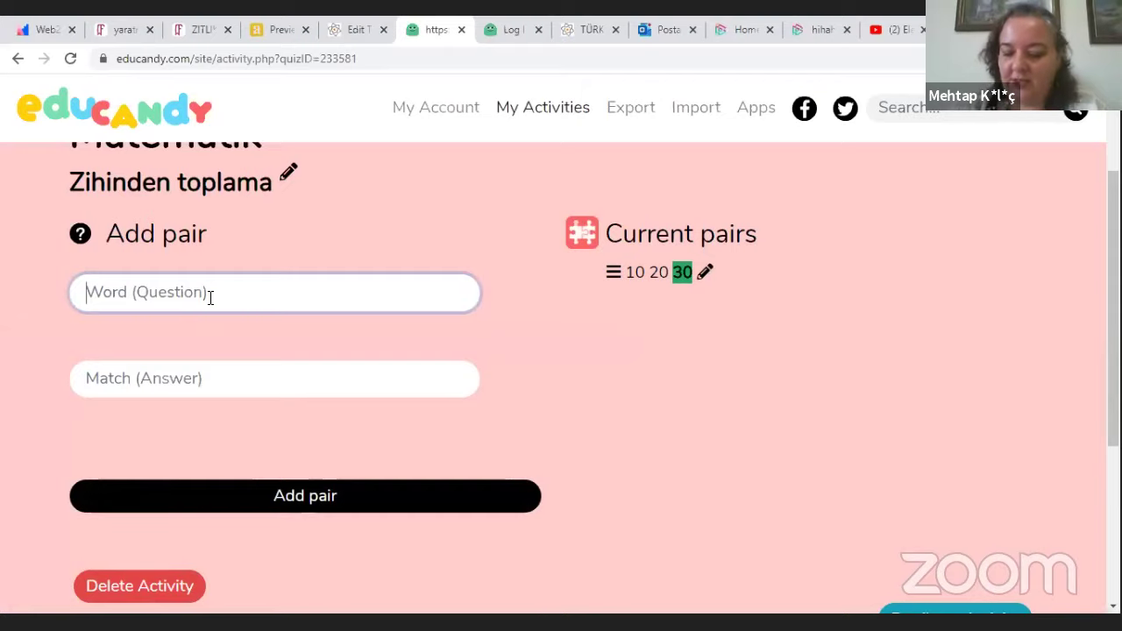
type("1")
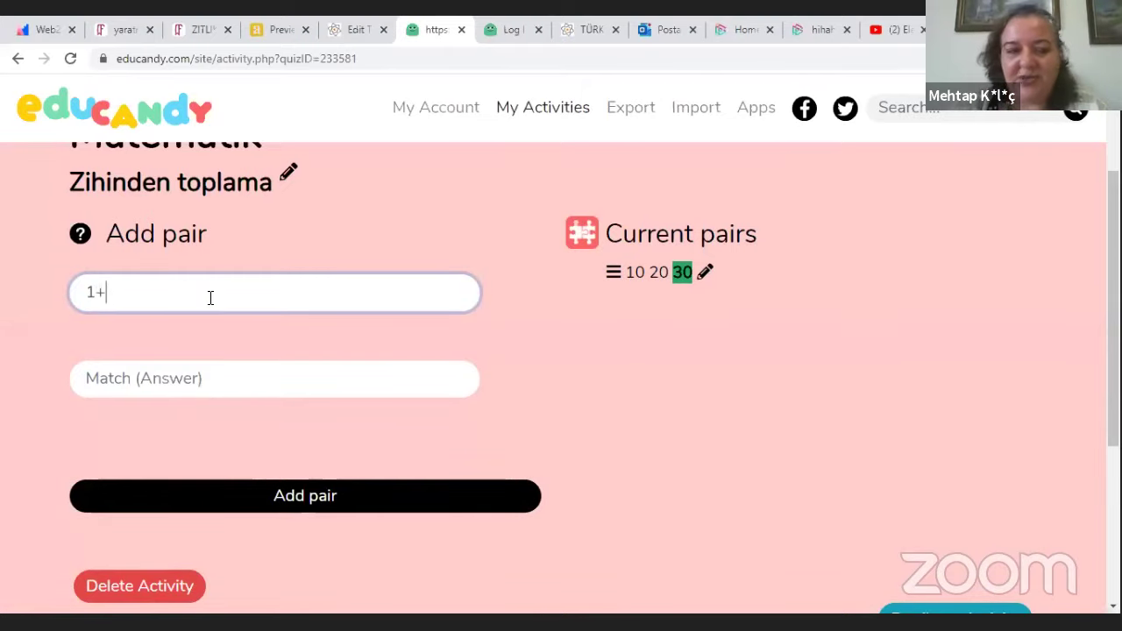
type("+2")
left_click(244, 388)
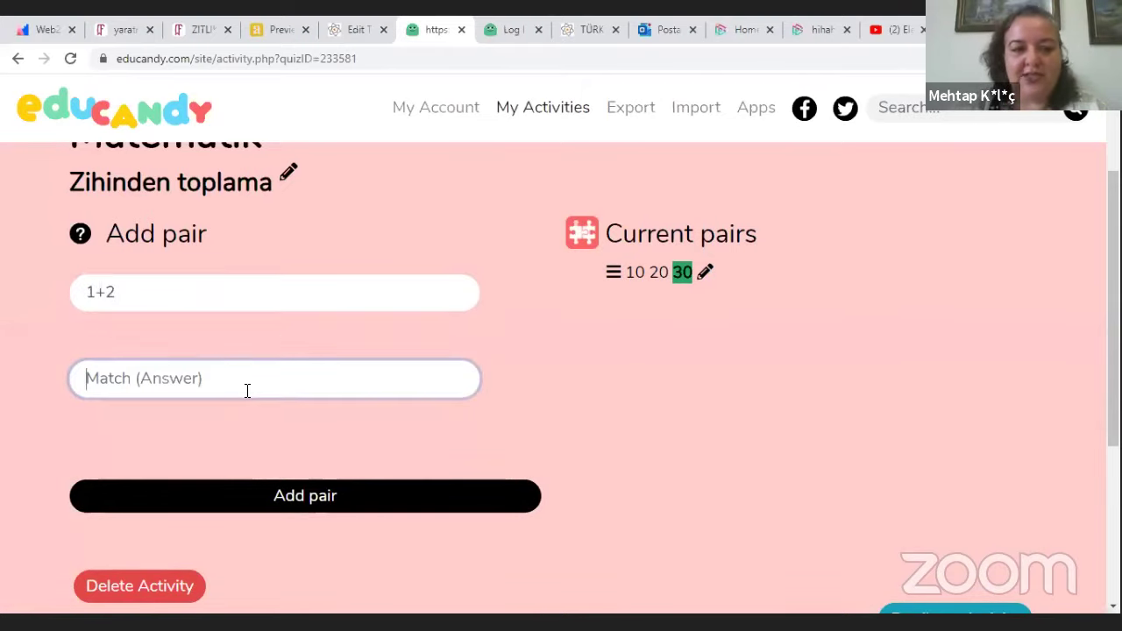
type("3")
left_click(245, 507)
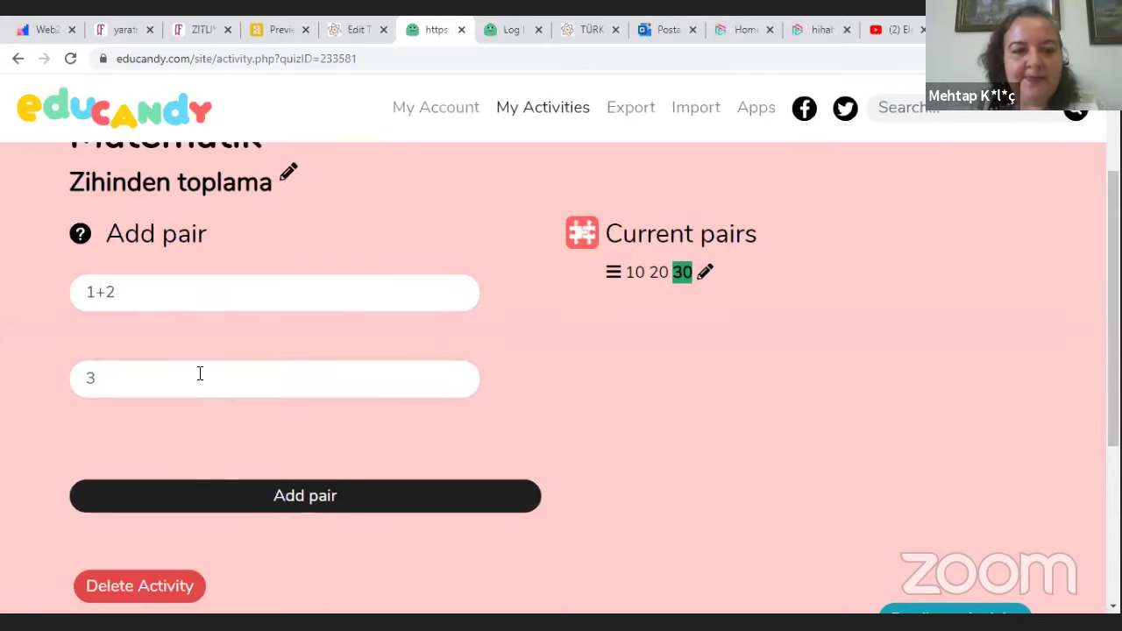
Step: Add a matching pair with the question 5+5 and the answer 10
left_click(204, 295)
type("5+")
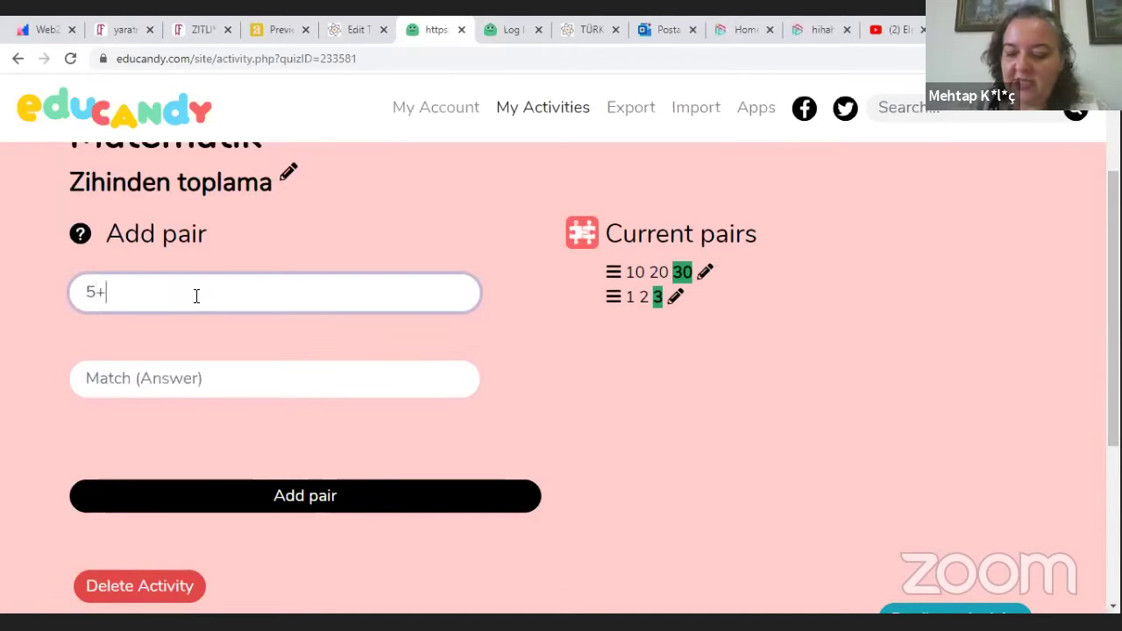
type("5")
scroll(195, 384, "up", 1)
left_click(193, 475)
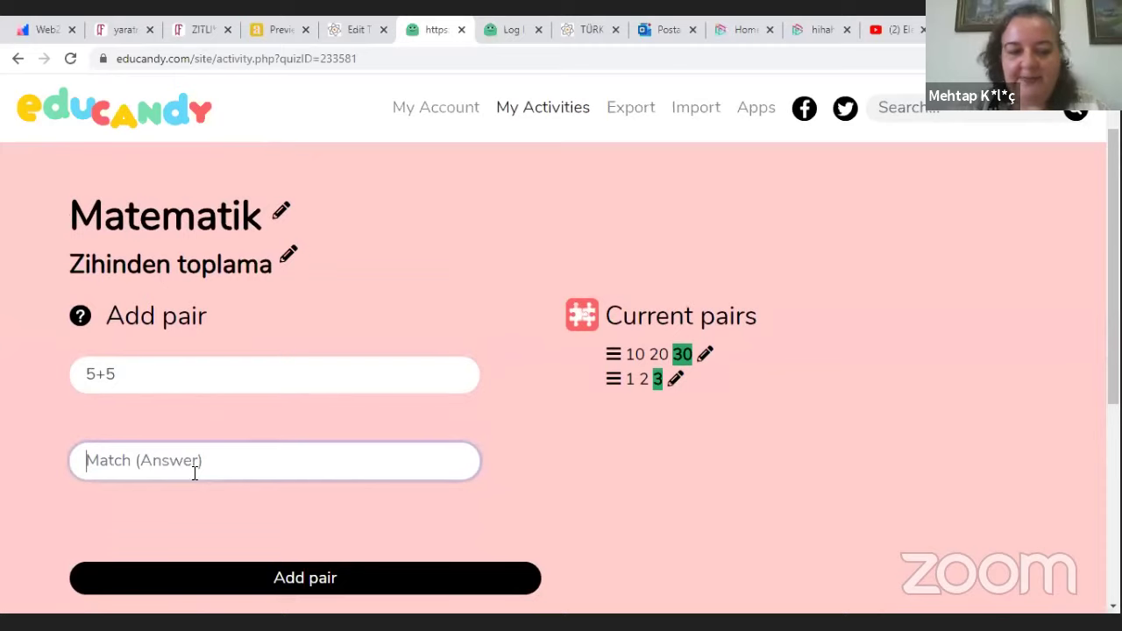
type("10")
scroll(194, 474, "down", 1)
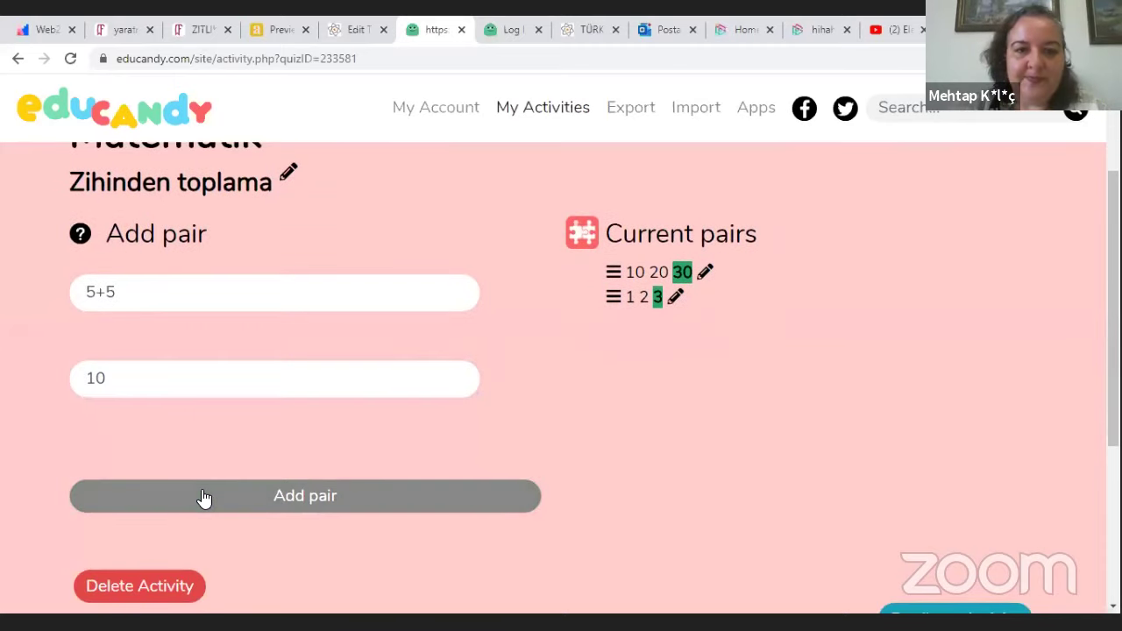
left_click(202, 498)
Step: Add a matching pair with the question 4+4 and the answer 8
left_click(193, 296)
type("4+4")
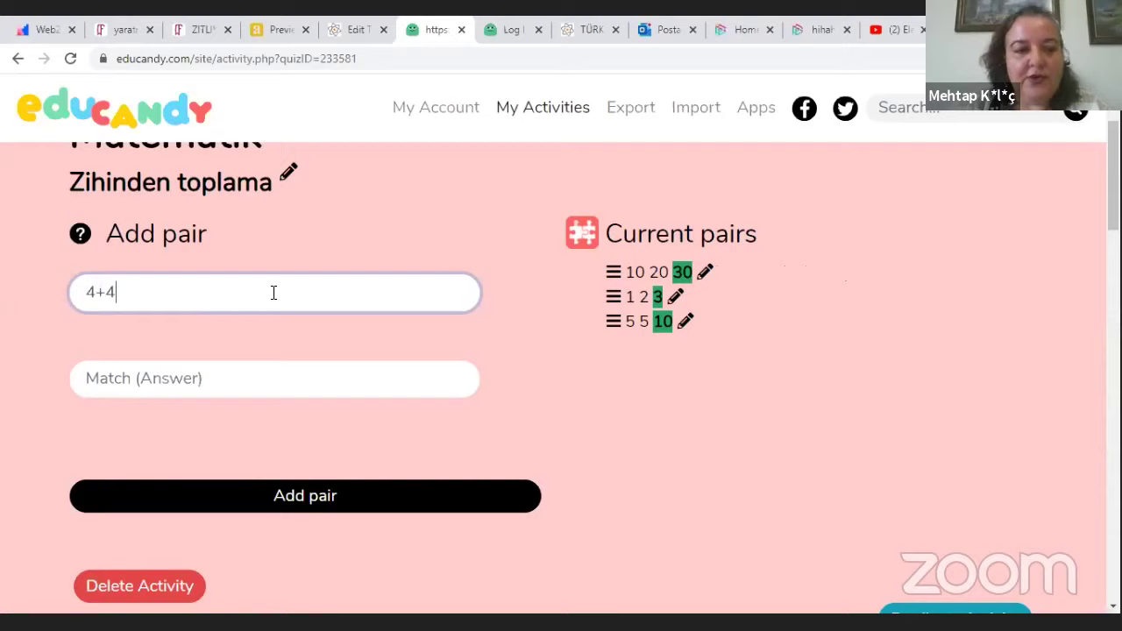
left_click(258, 365)
type("8")
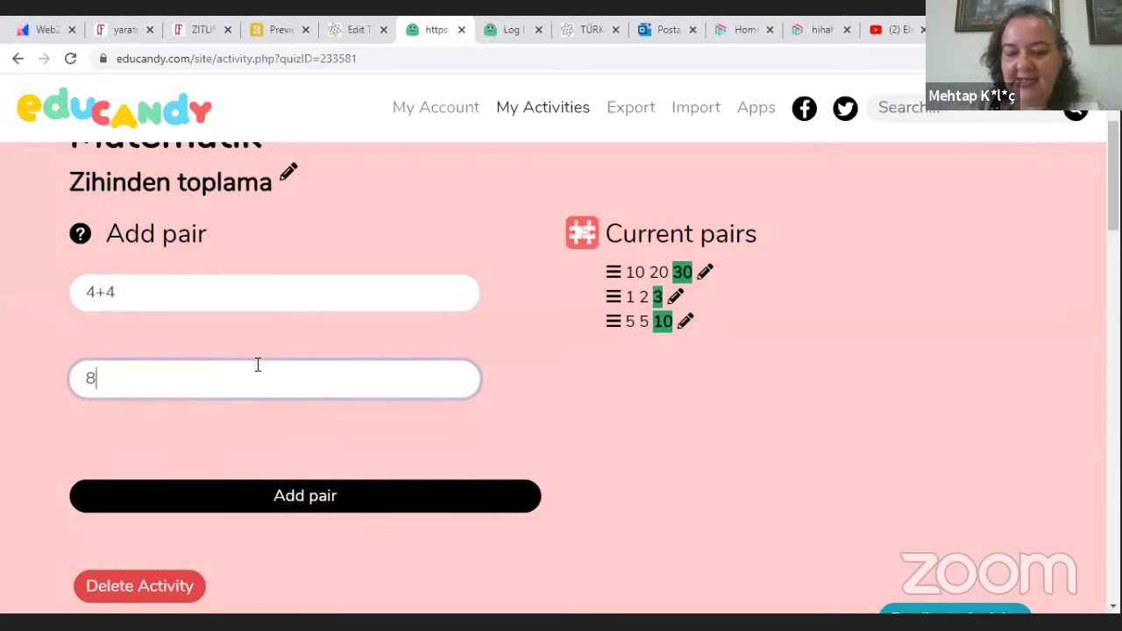
left_click(311, 498)
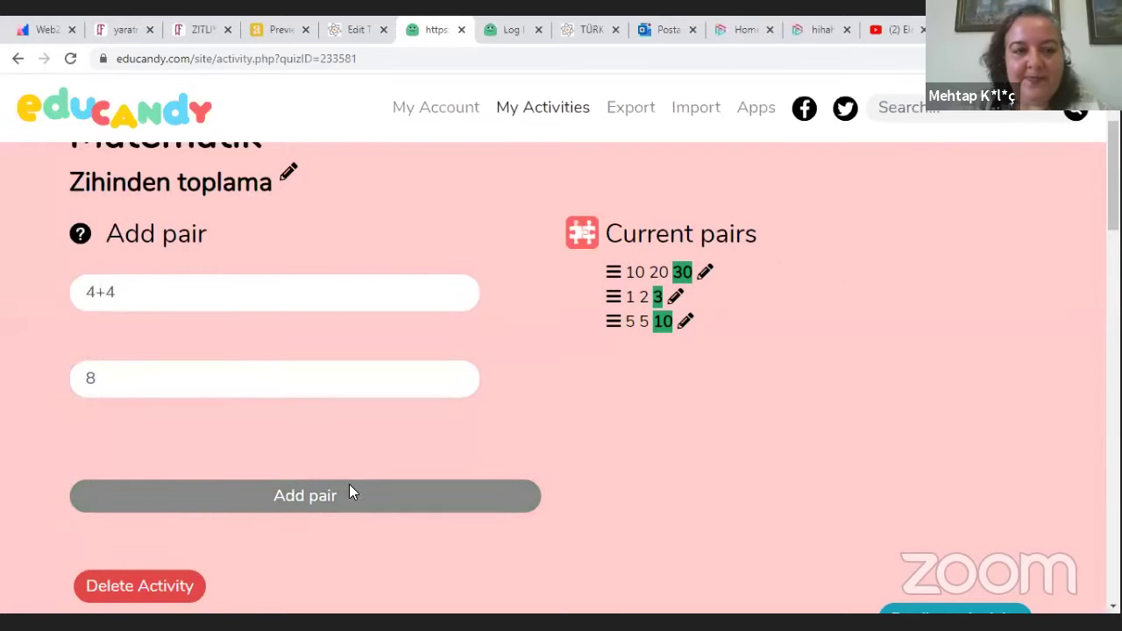
Step: Add a matching pair with the question 2+3 and the answer 5
left_click(251, 295)
type("2+3")
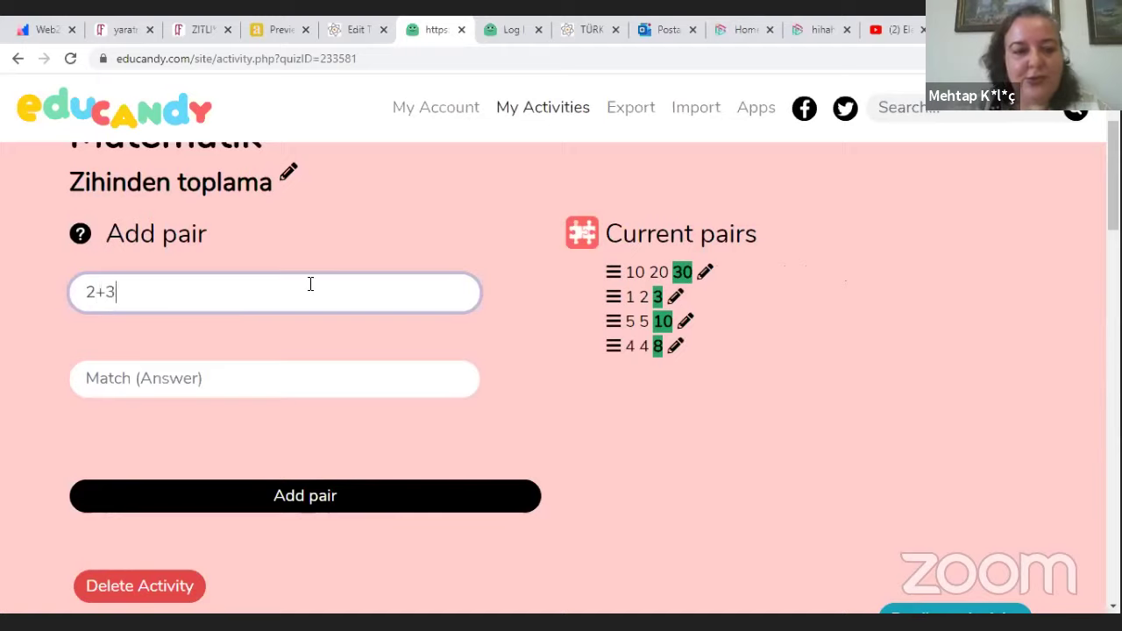
left_click(275, 377)
type("5")
left_click(314, 494)
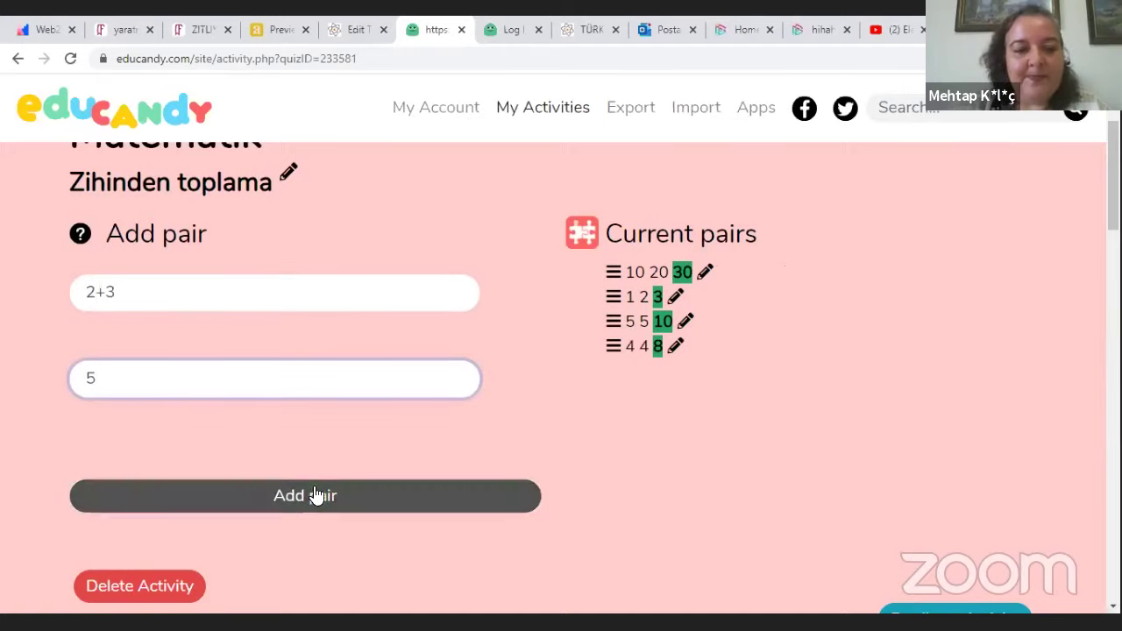
Step: Add a matching pair with the question 1+7 and the answer 8
left_click(312, 295)
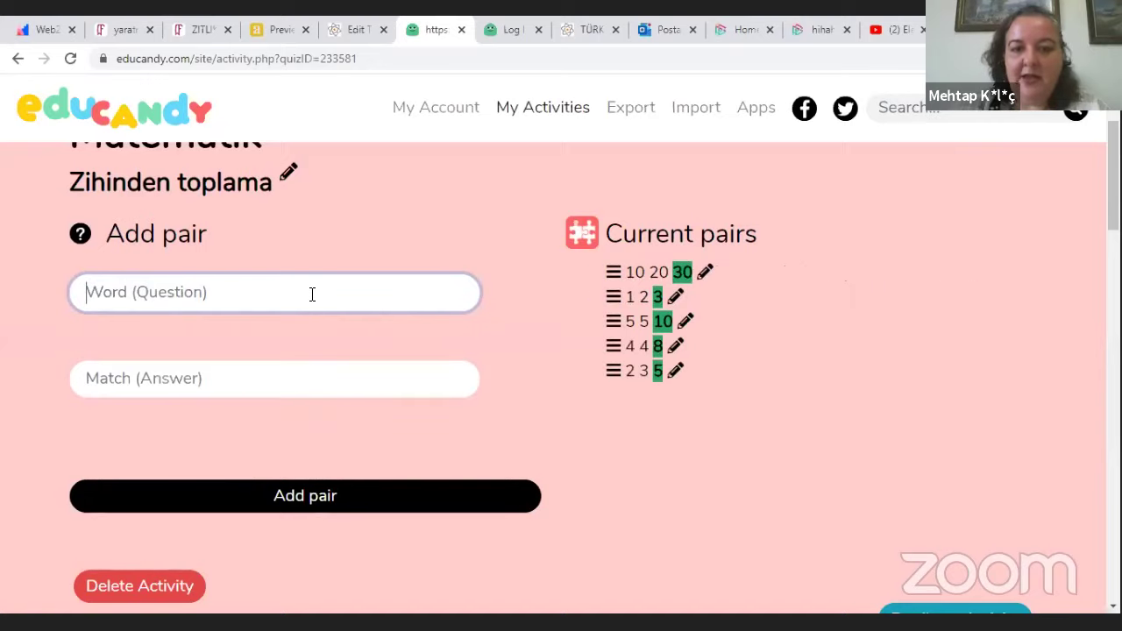
type("1+7")
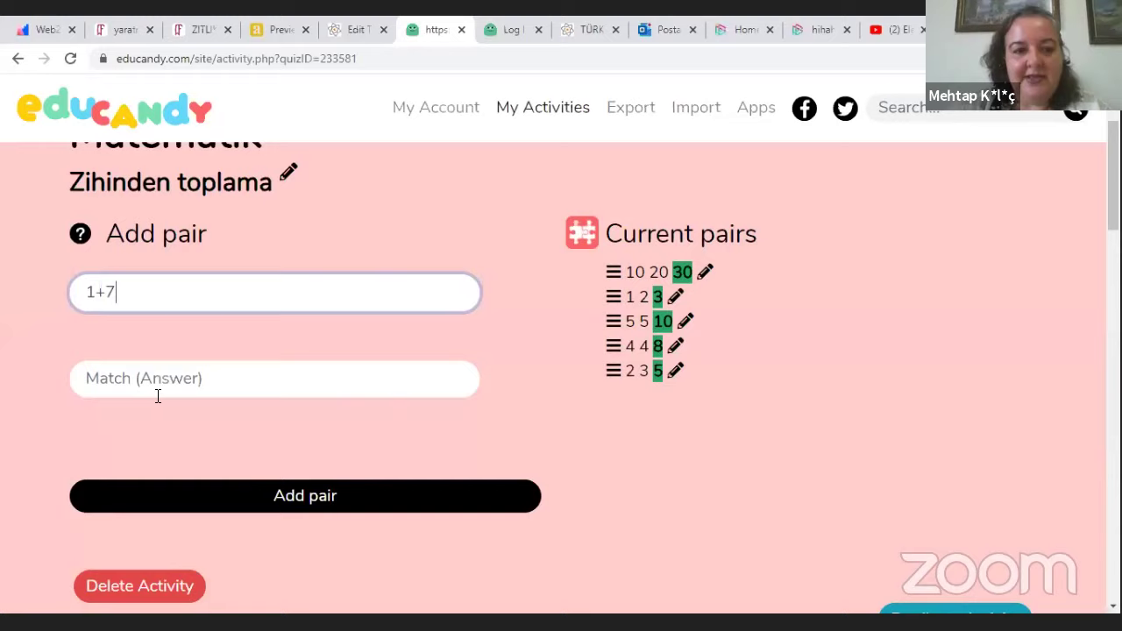
left_click(177, 375)
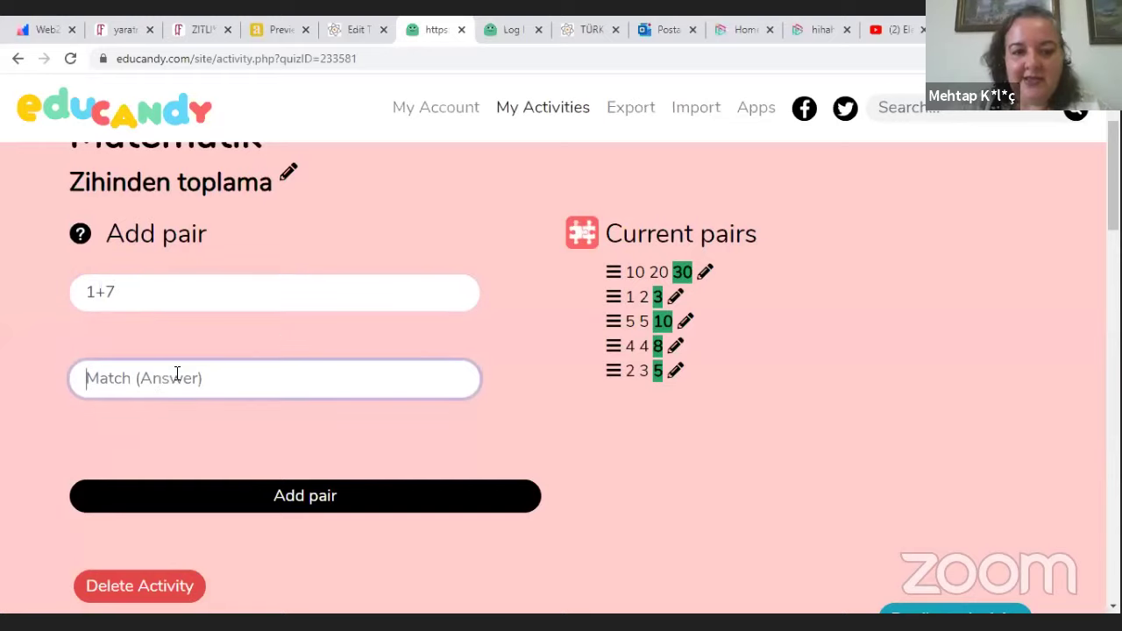
type("8")
left_click(216, 499)
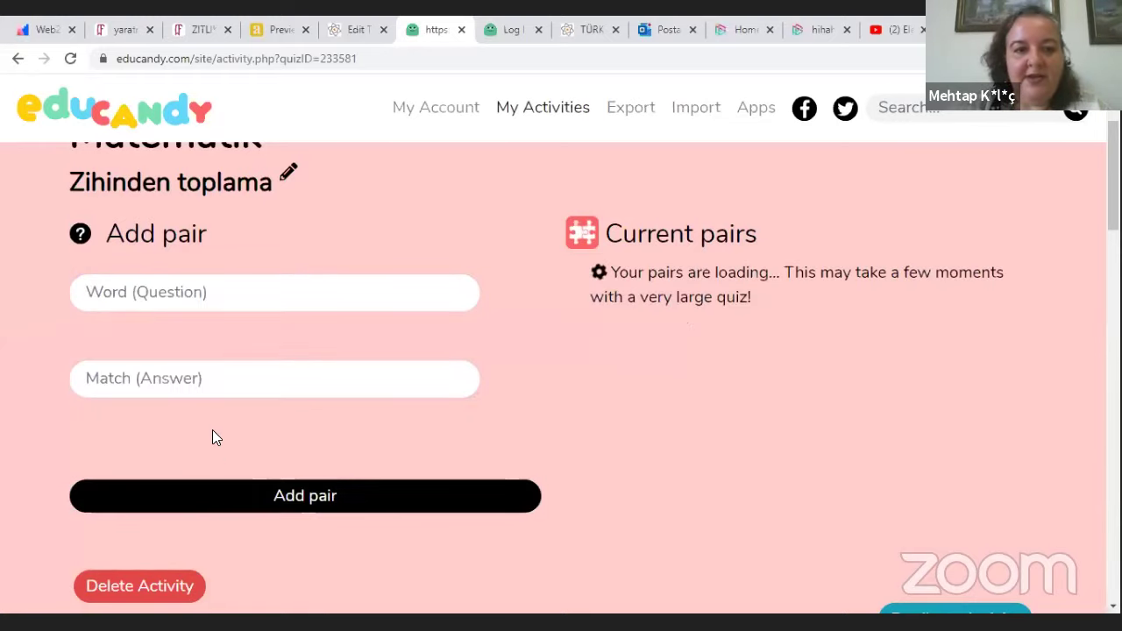
Step: Add a matching pair with the question 9+6 and the answer 15
left_click(178, 285)
type("9+6")
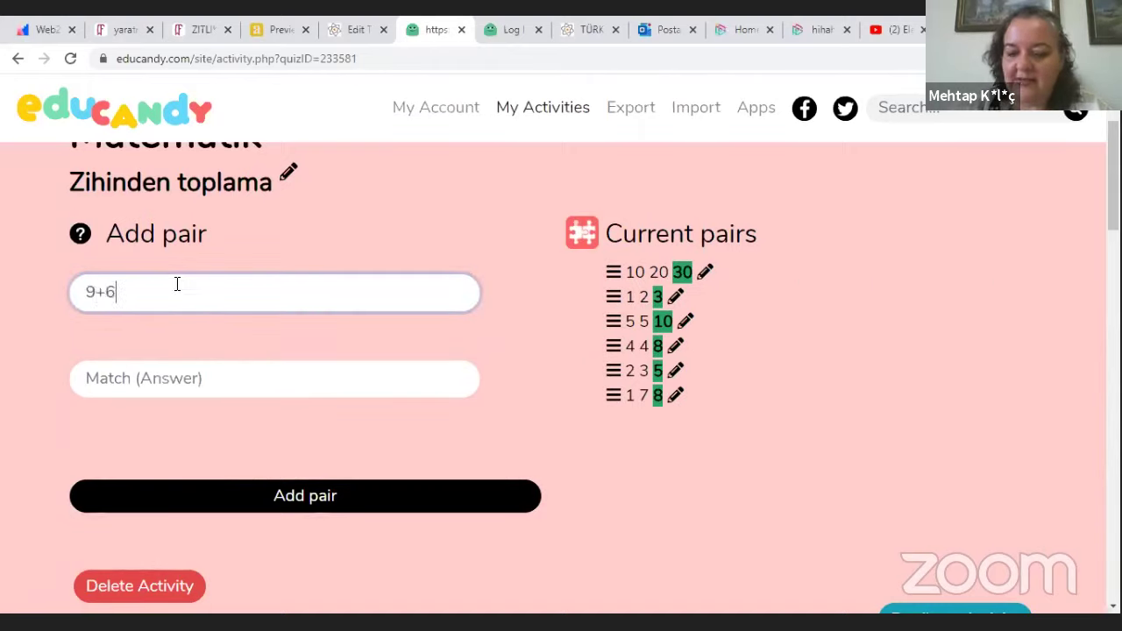
left_click(162, 390)
type("15")
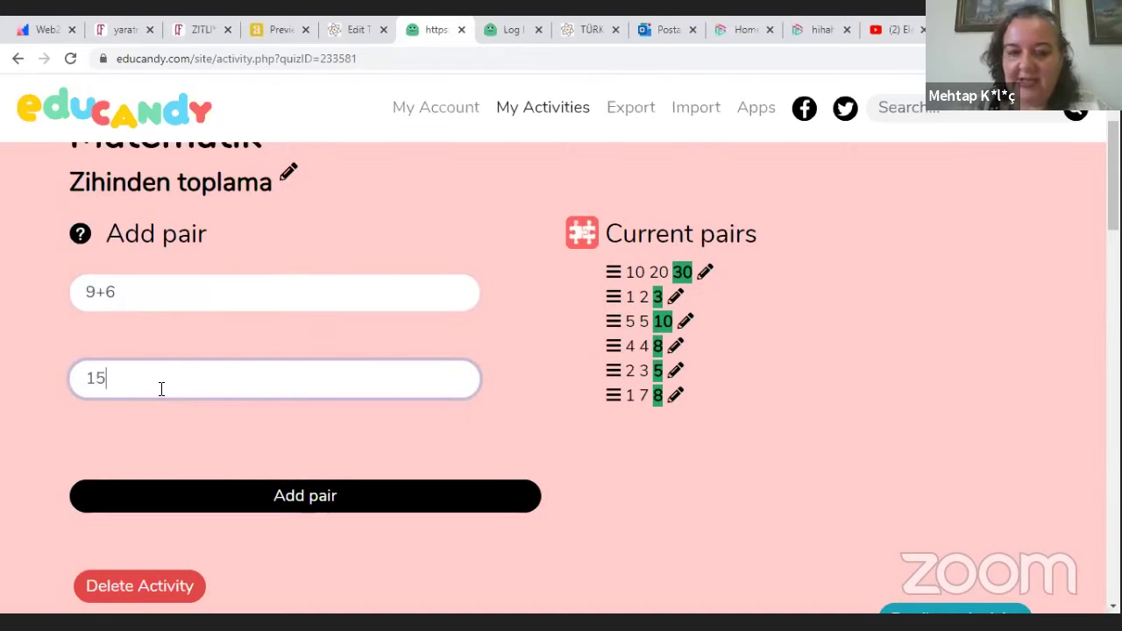
left_click(187, 488)
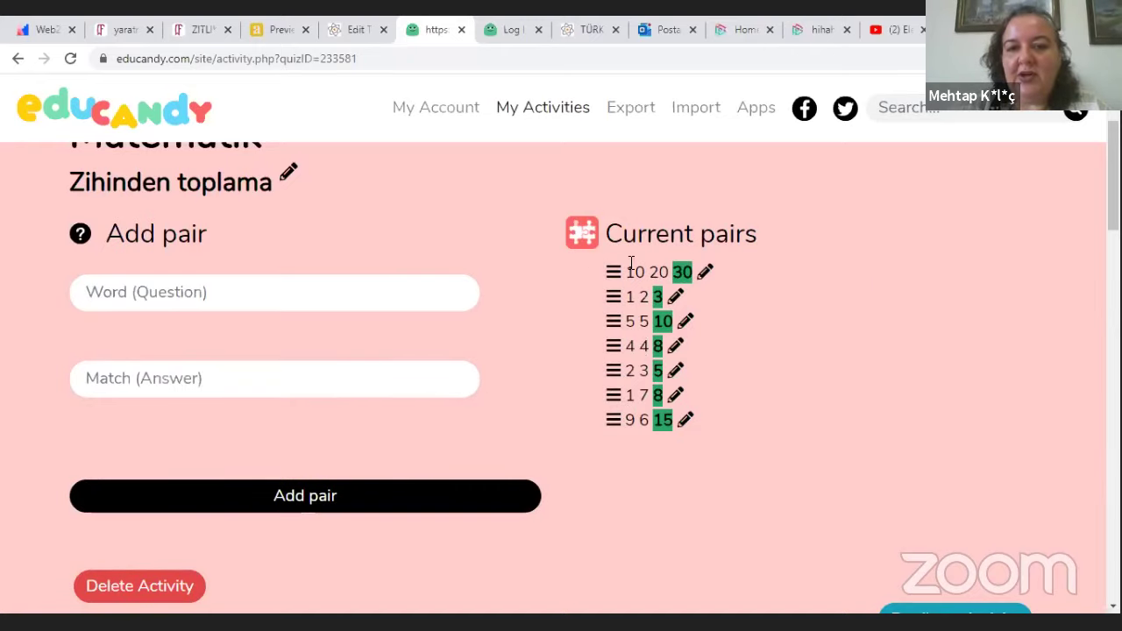
Step: Add a matching pair with the question 2+2 and the answer 4
left_click(293, 301)
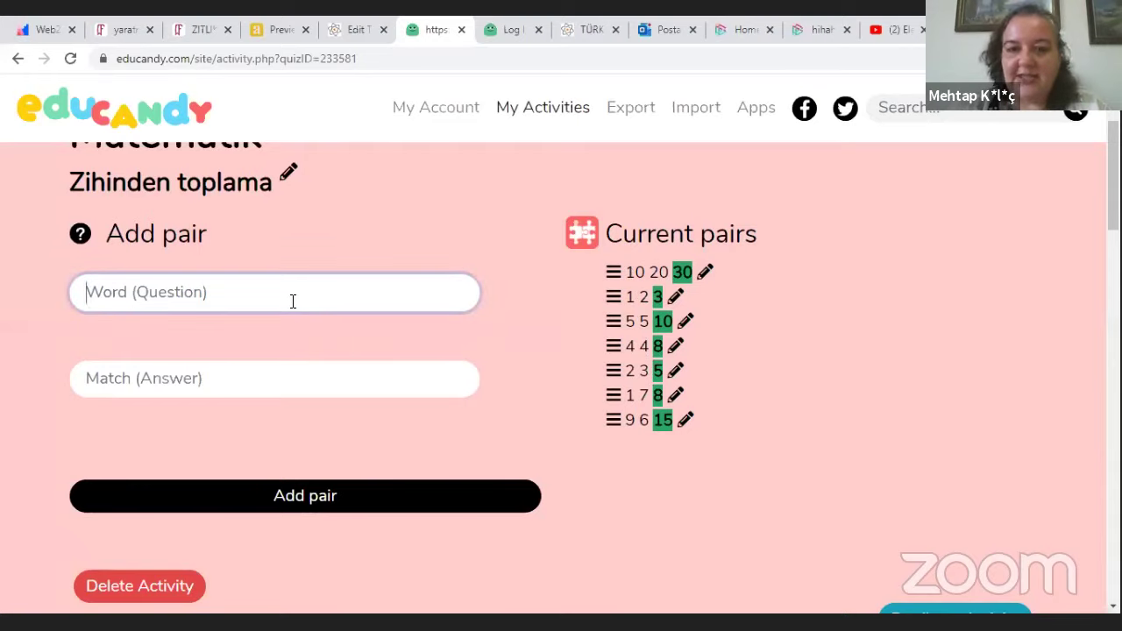
type("2+2")
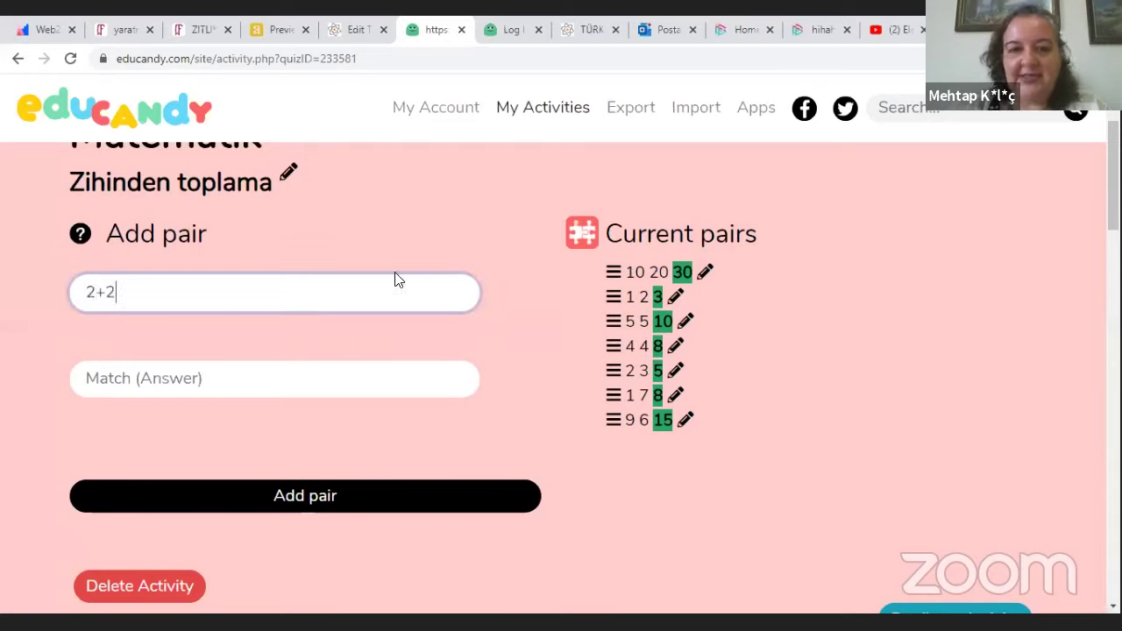
left_click(154, 368)
type("4")
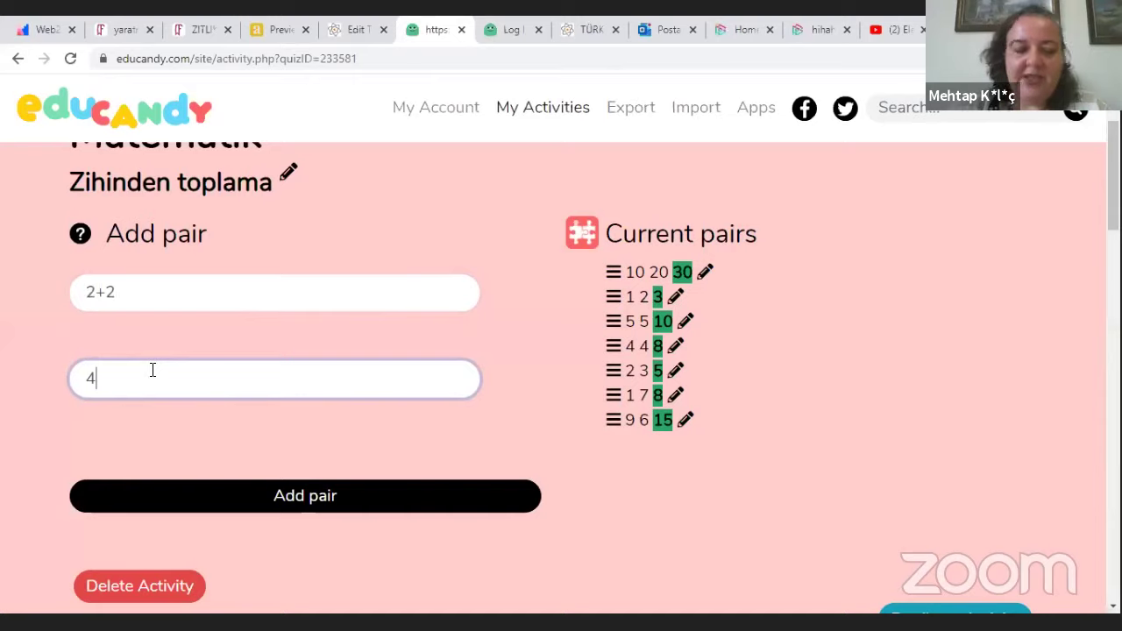
left_click(213, 508)
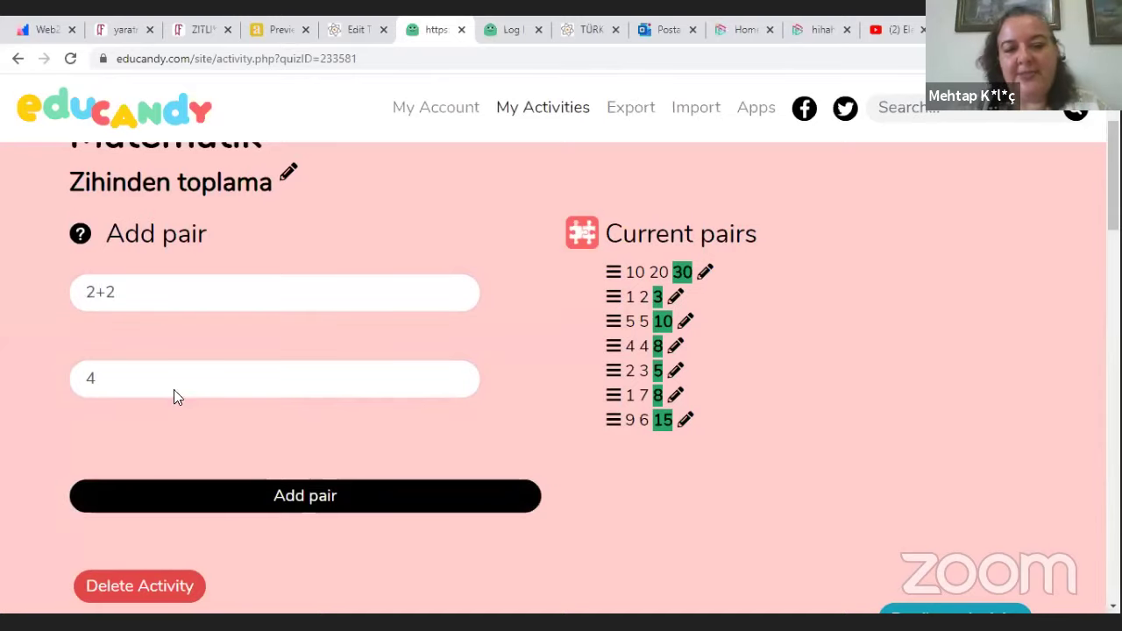
Step: Add a matching pair with the question 6+6 and the answer 12
left_click(193, 303)
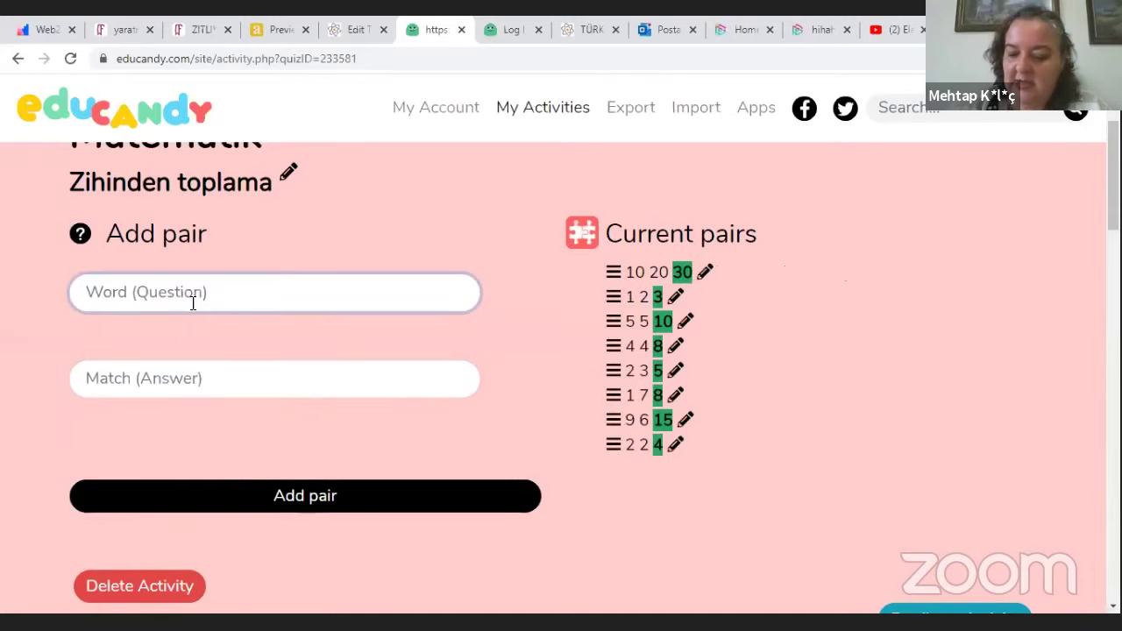
type("6+6")
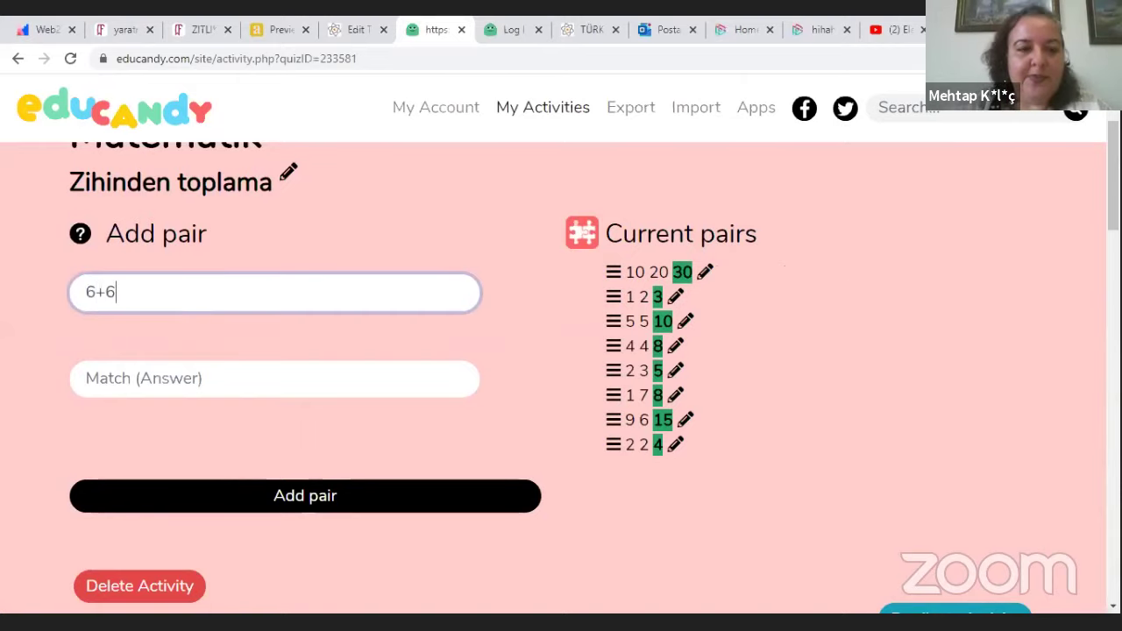
left_click(398, 383)
type("12")
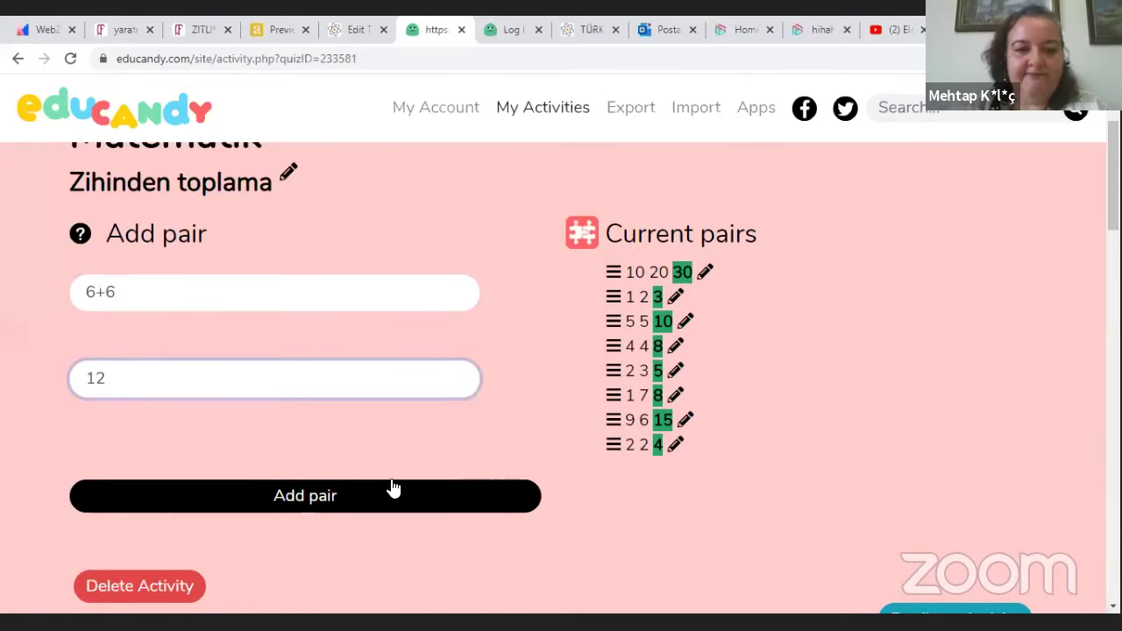
left_click(394, 489)
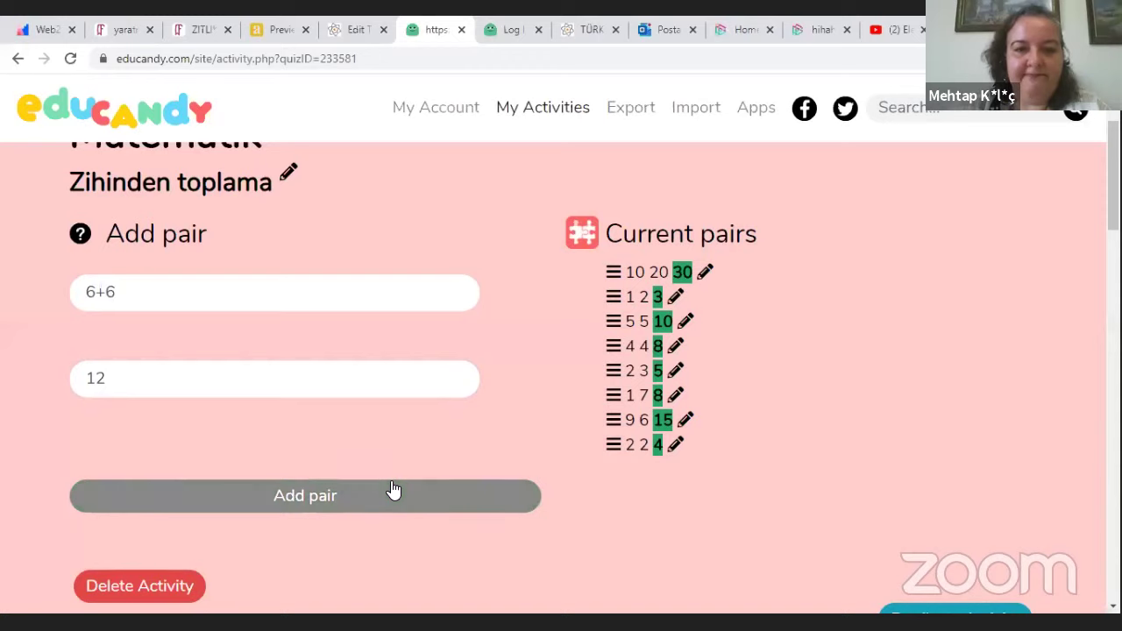
Step: Play the Matematik Multiple Choice game in full screen, answering 1+2 with 3 and 2+2 with 4
scroll(386, 449, "down", 2)
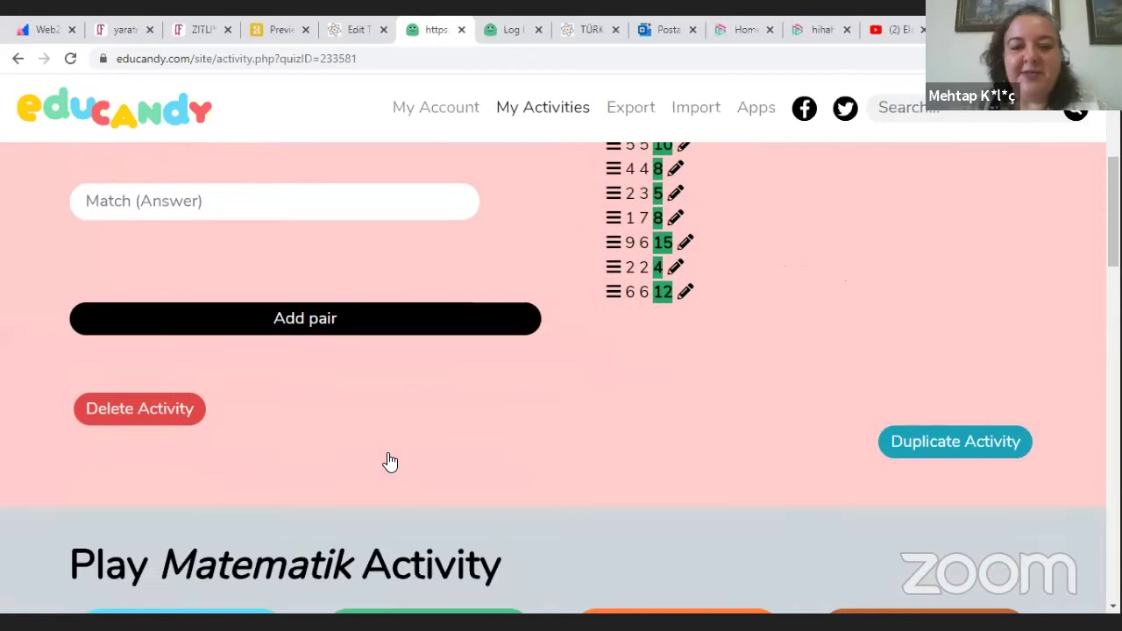
scroll(390, 462, "down", 5)
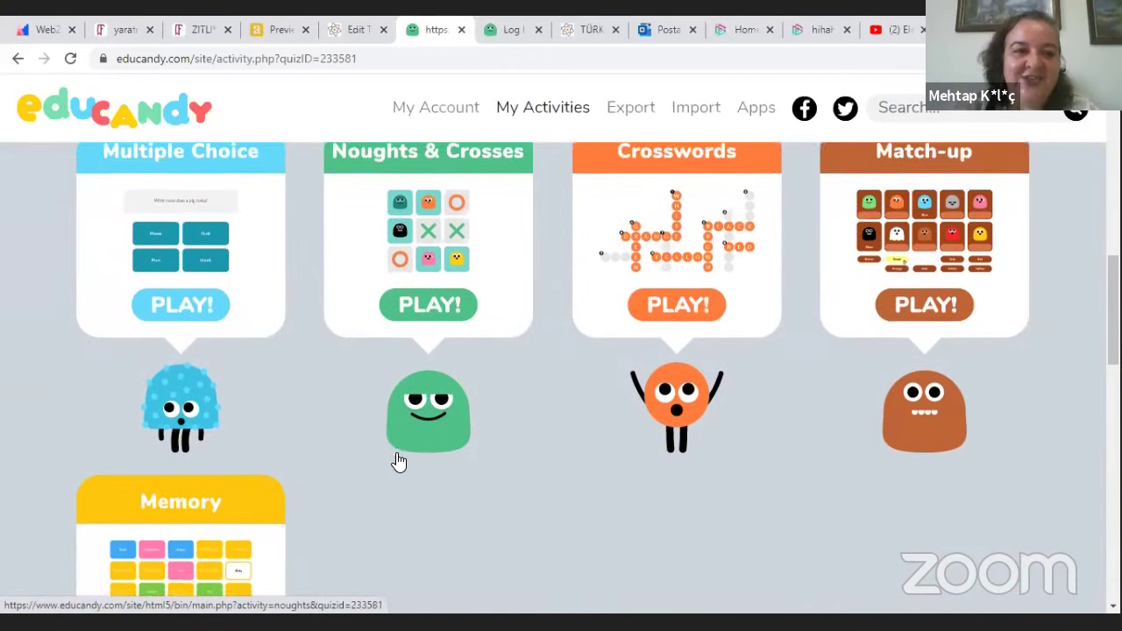
scroll(399, 462, "up", 1)
left_click(200, 396)
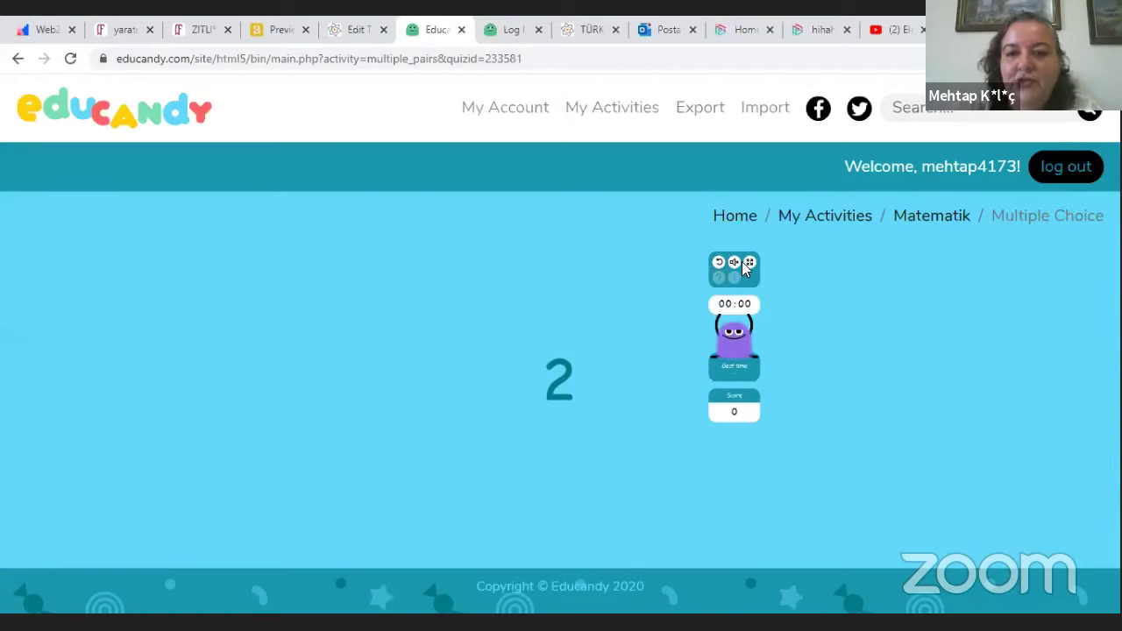
left_click(751, 262)
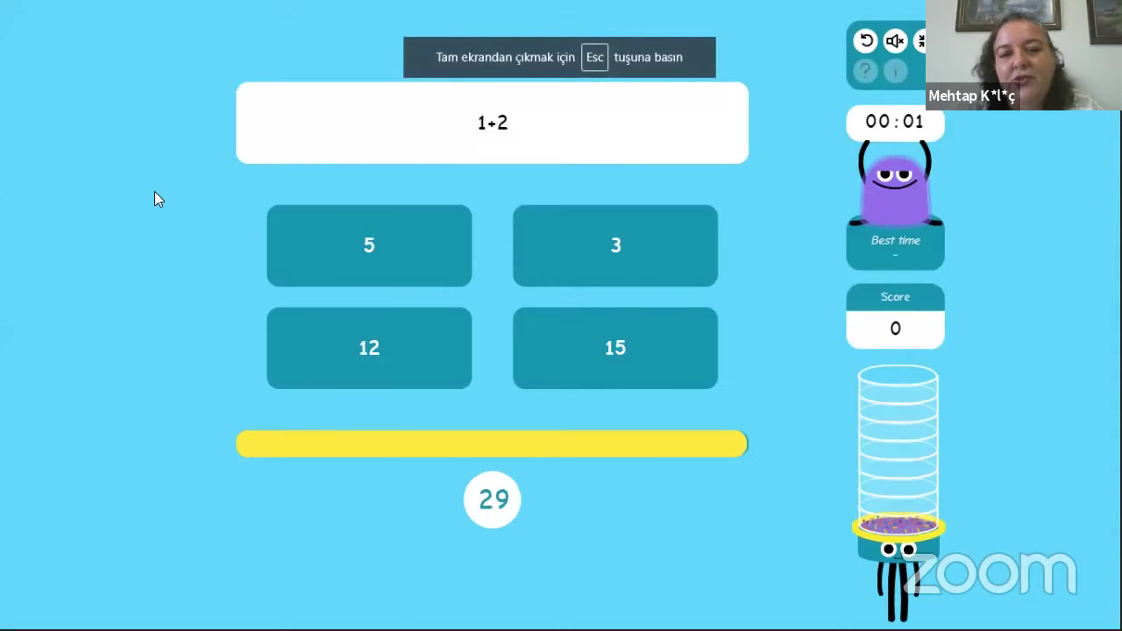
left_click(605, 235)
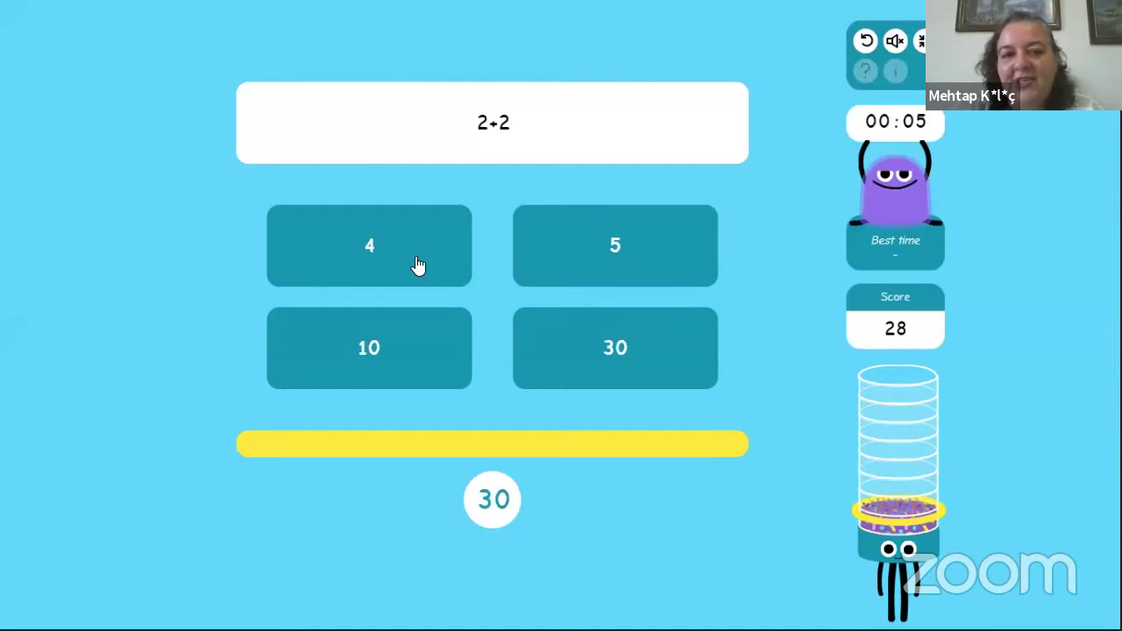
left_click(393, 263)
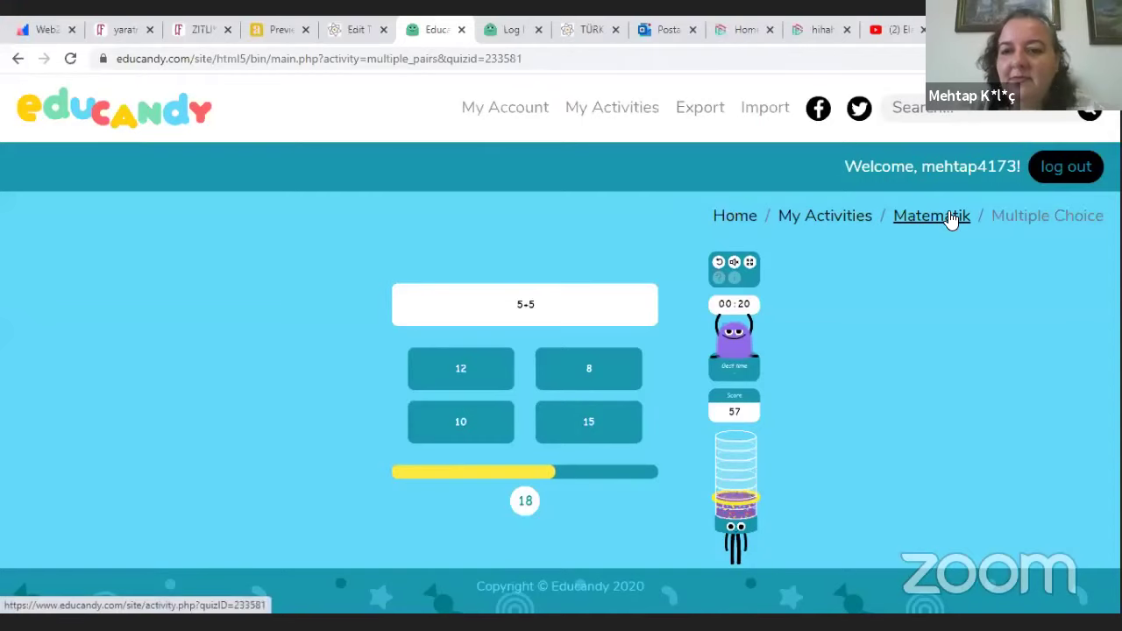
Step: Return to the Matematik activity and start its Noughts & Crosses game against the computer in full screen
left_click(932, 219)
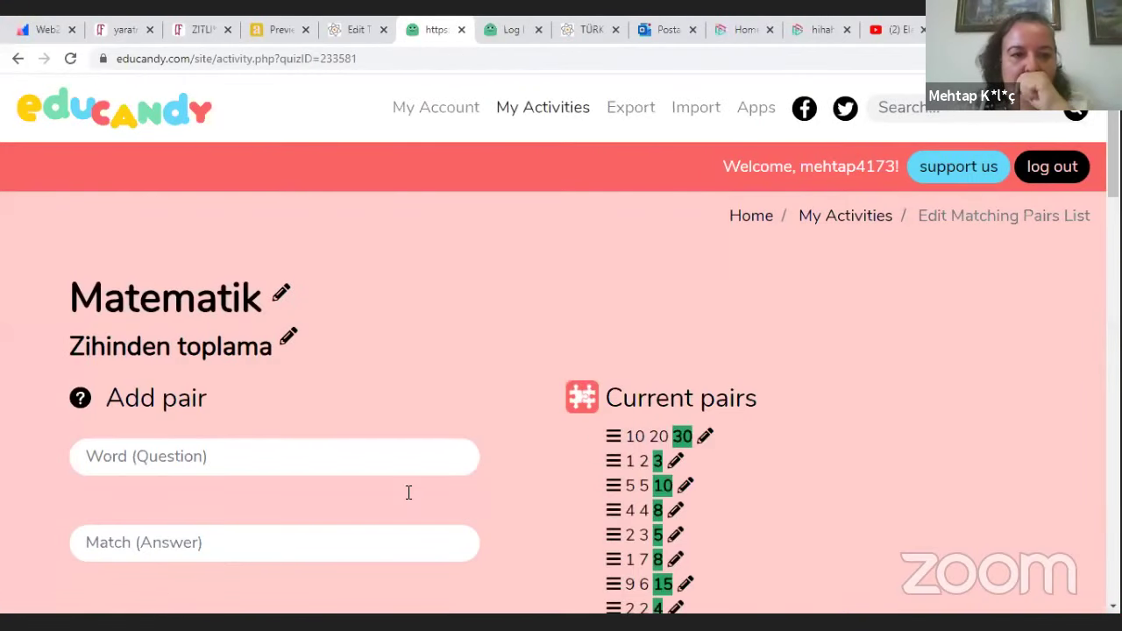
scroll(430, 493, "down", 2)
scroll(456, 494, "down", 6)
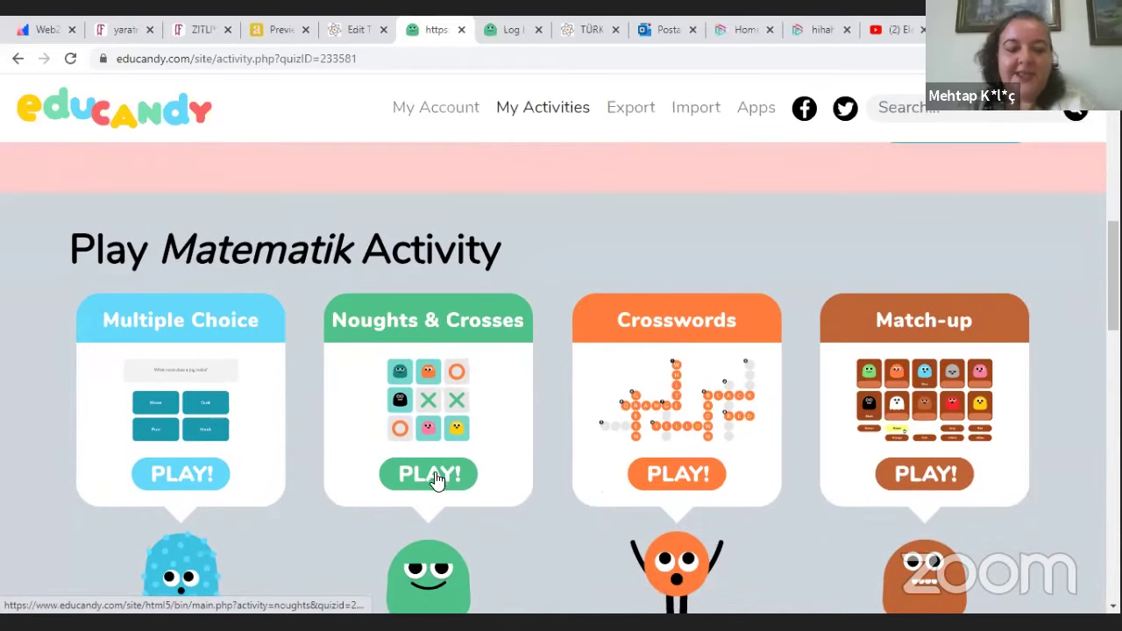
left_click(430, 475)
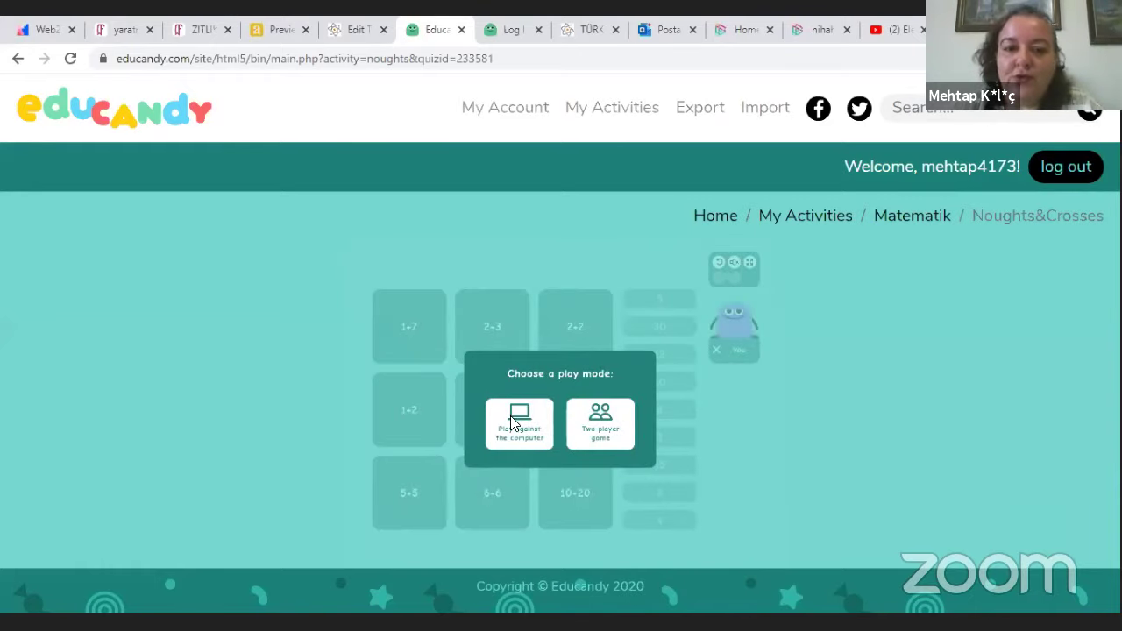
left_click(521, 421)
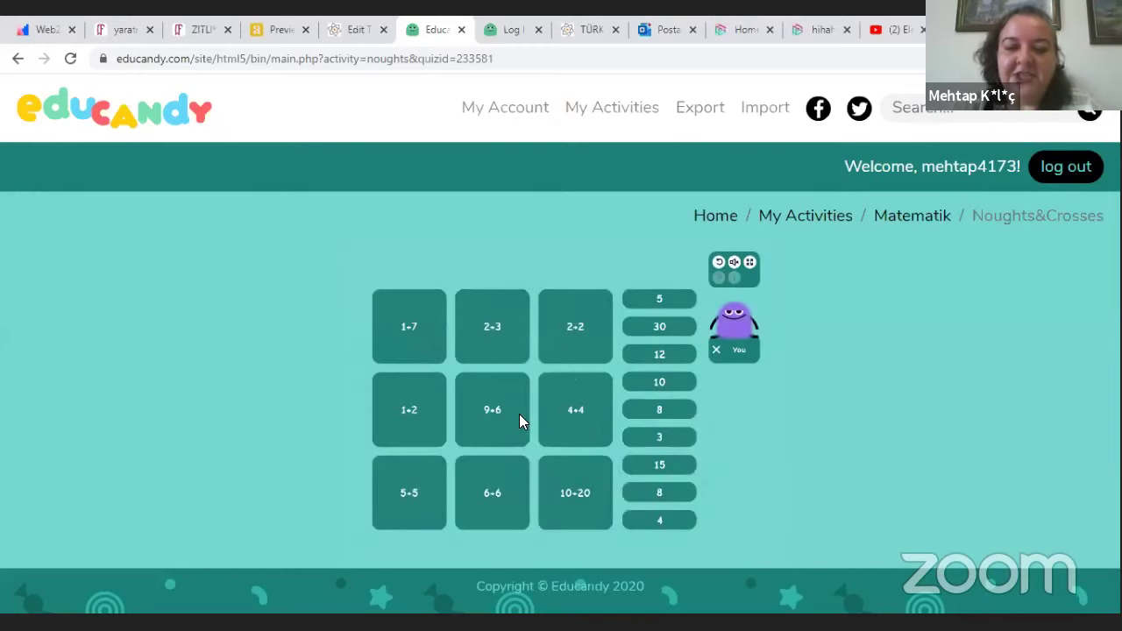
left_click(750, 263)
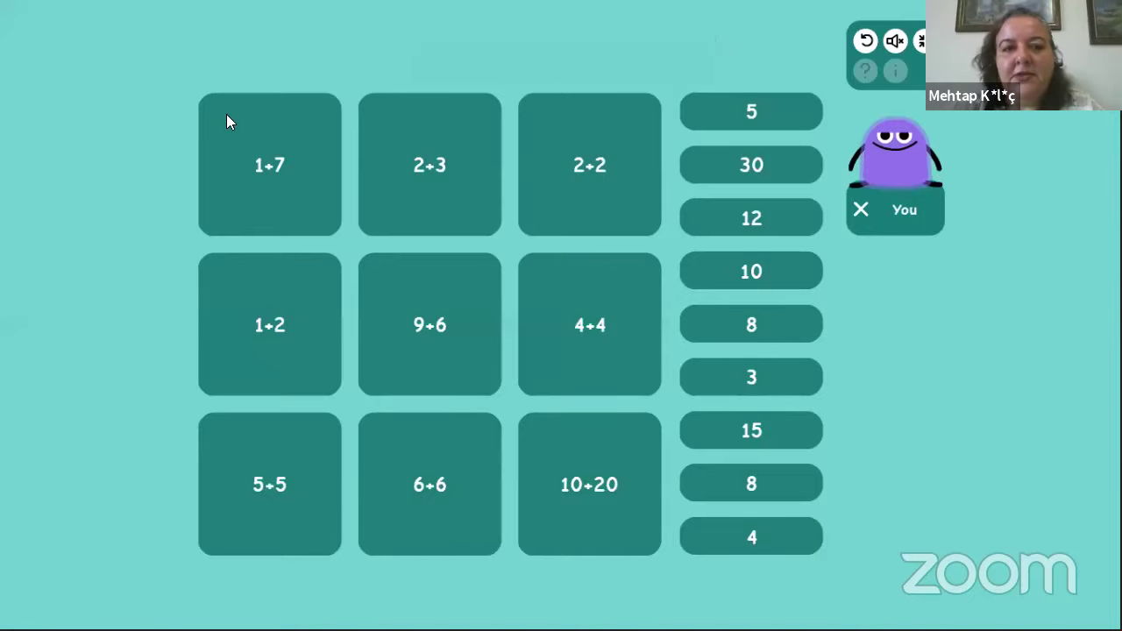
Step: Play Noughts & Crosses by matching 8 to 1+7, 3 to 1+2 and 8 to 4+4, and leave full screen
left_click(784, 333)
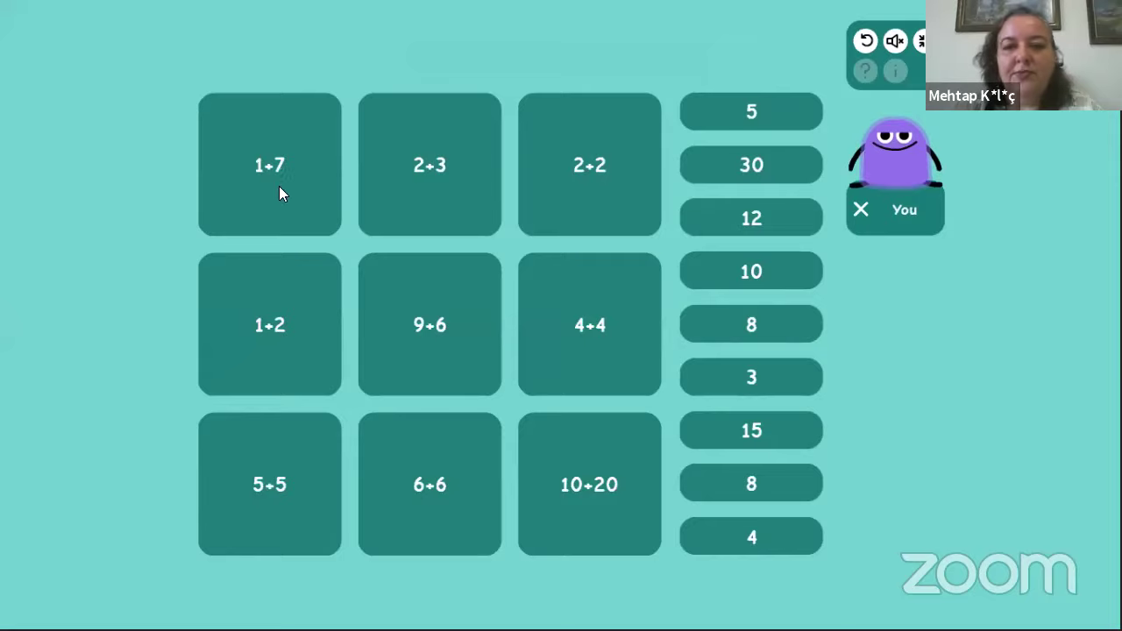
left_click_drag(710, 324, 216, 174)
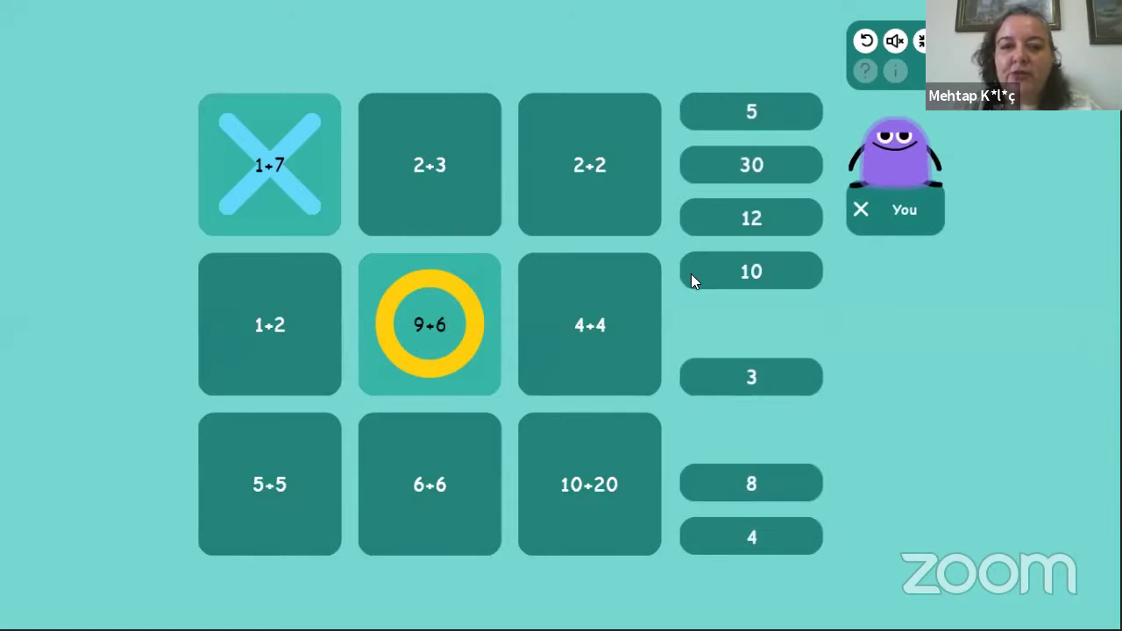
left_click_drag(726, 391, 258, 347)
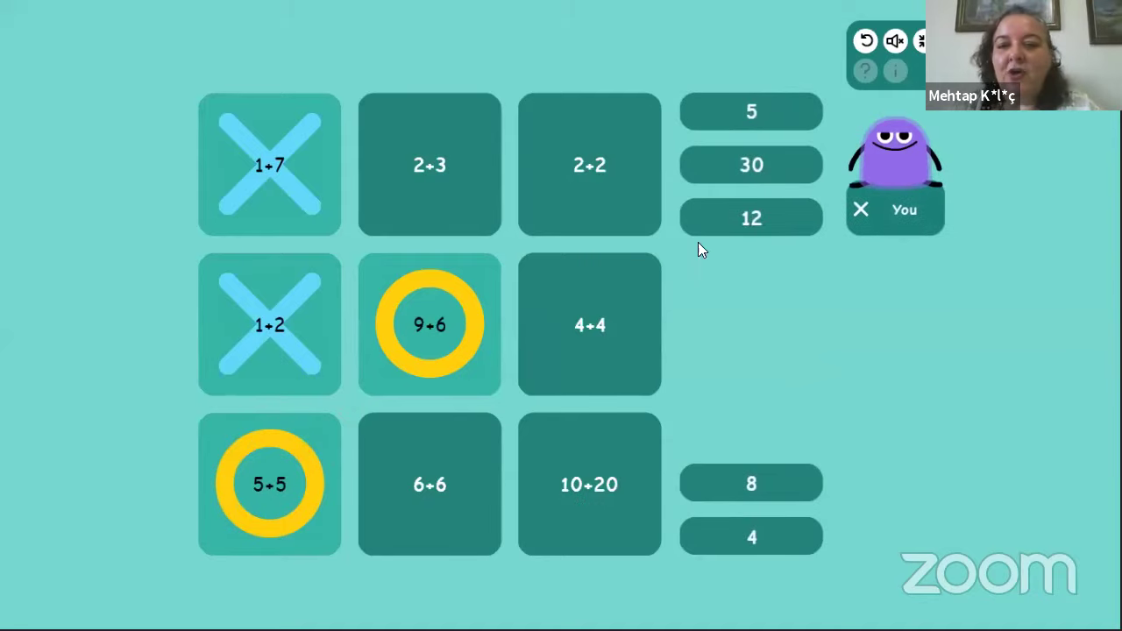
left_click_drag(756, 468, 619, 321)
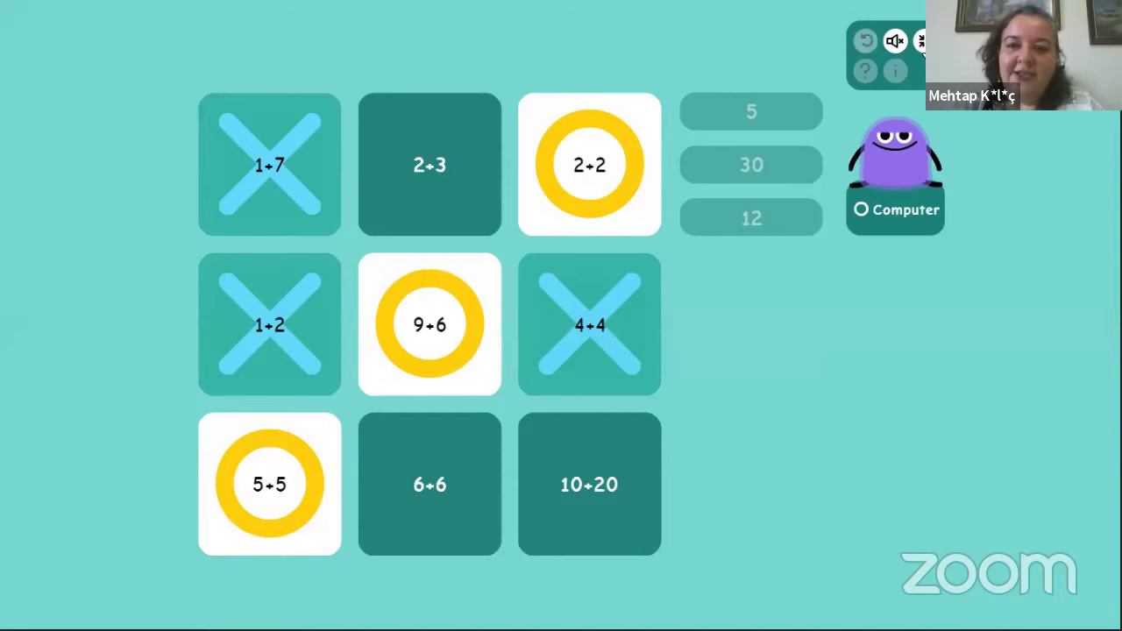
key("Escape")
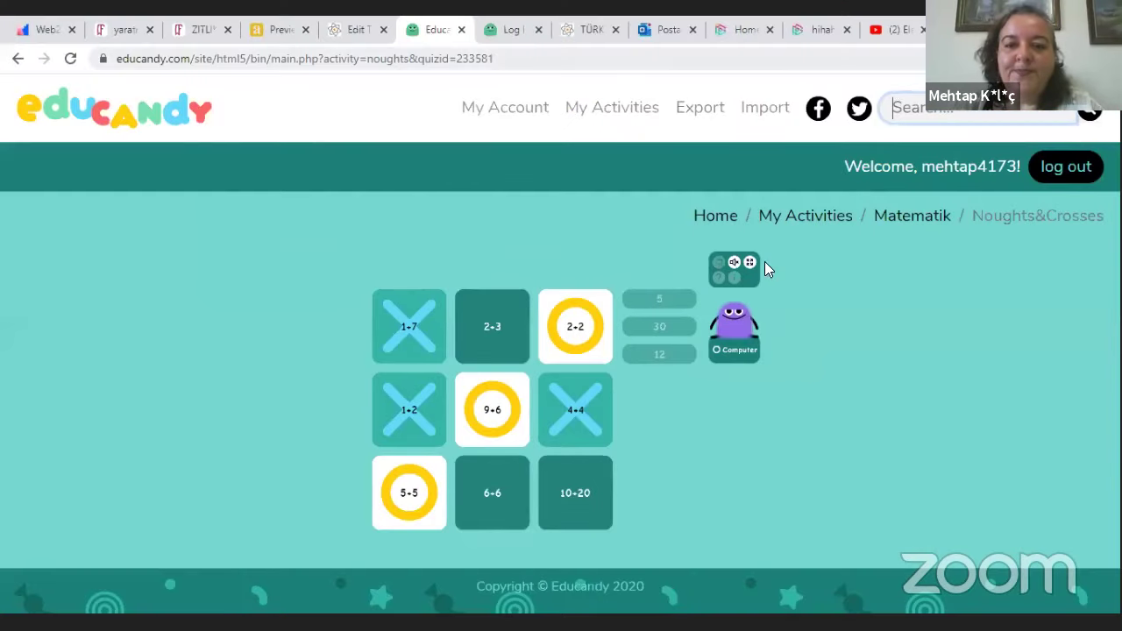
Step: Return to the Matematik activity and start its Crosswords game in full screen
left_click(913, 216)
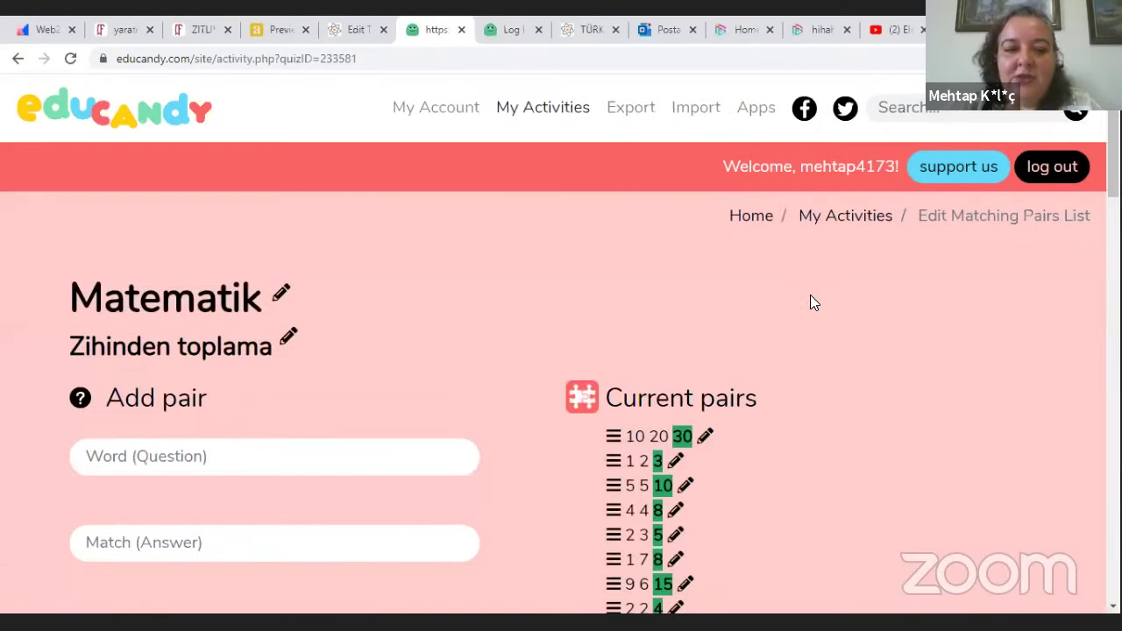
scroll(810, 304, "down", 8)
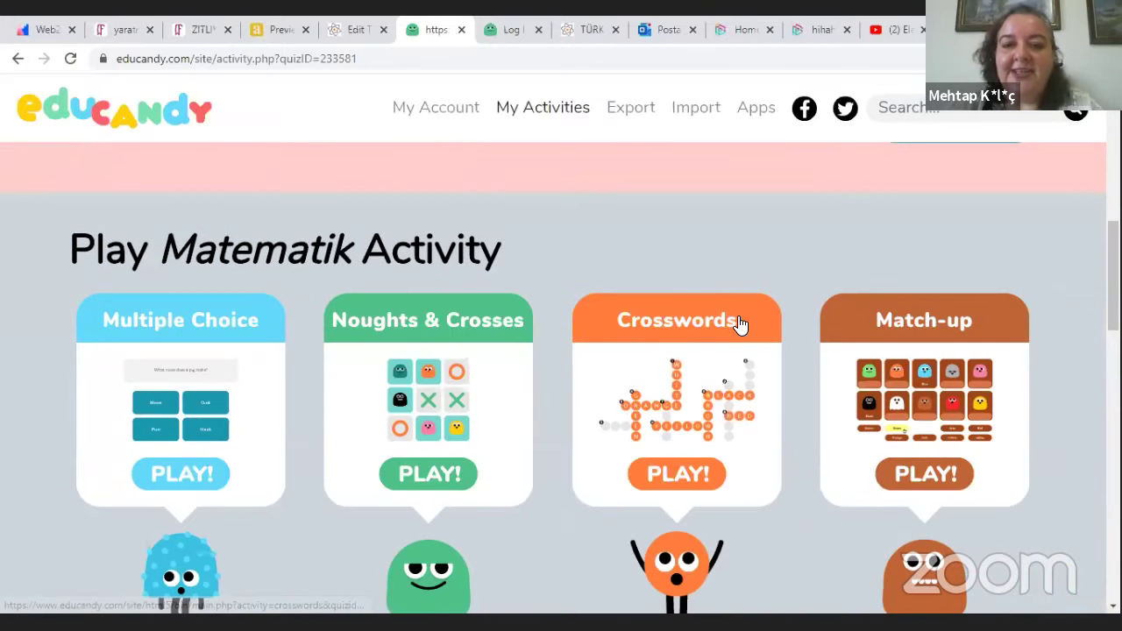
scroll(701, 369, "down", 1)
left_click(681, 394)
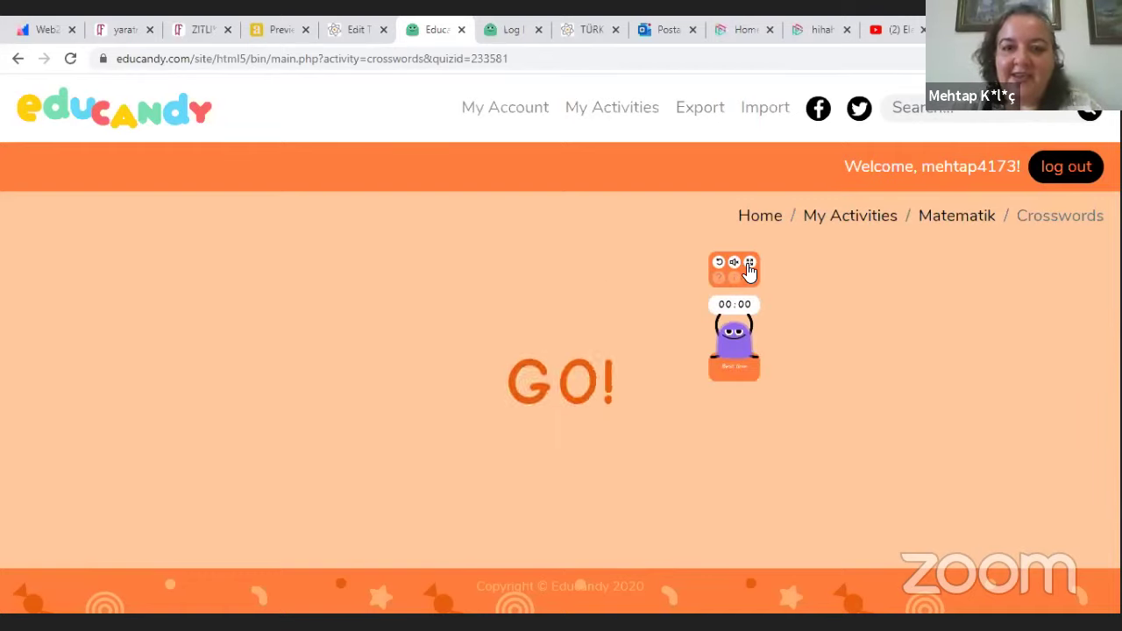
left_click(750, 263)
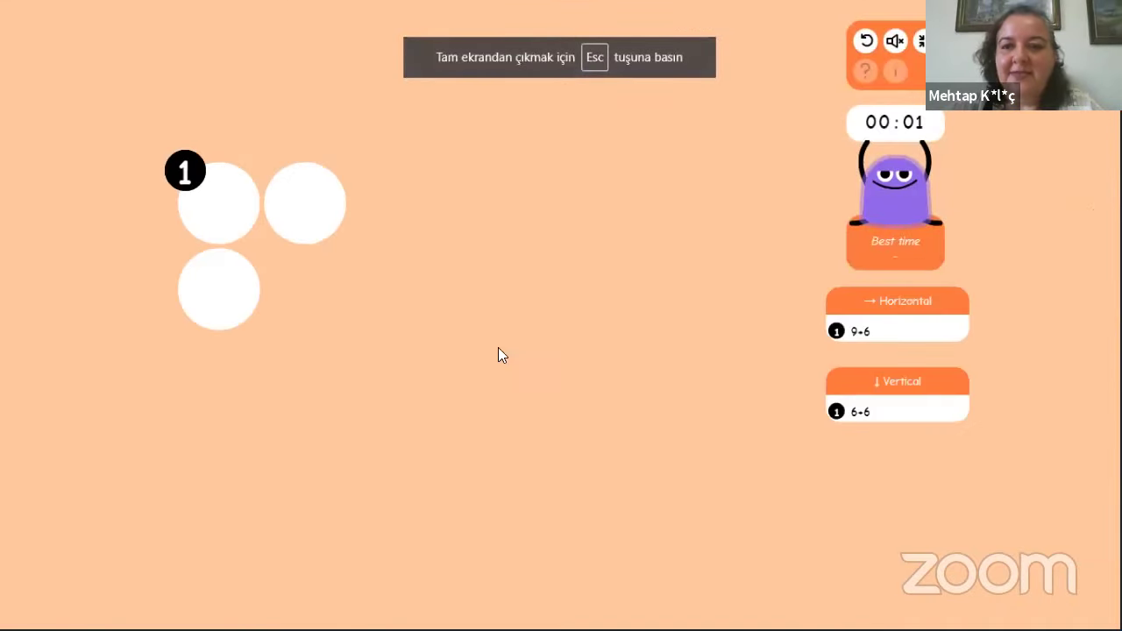
Step: Solve the crossword by answering 9+6 with 15 and 6+6 with 12, and leave full screen
left_click(175, 179)
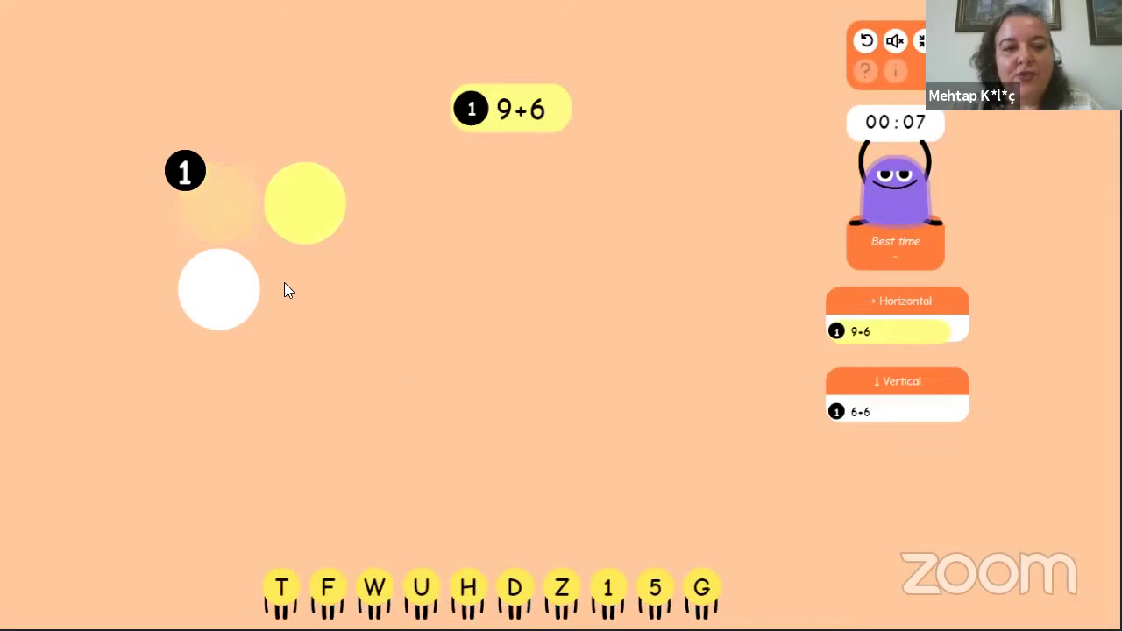
left_click(605, 589)
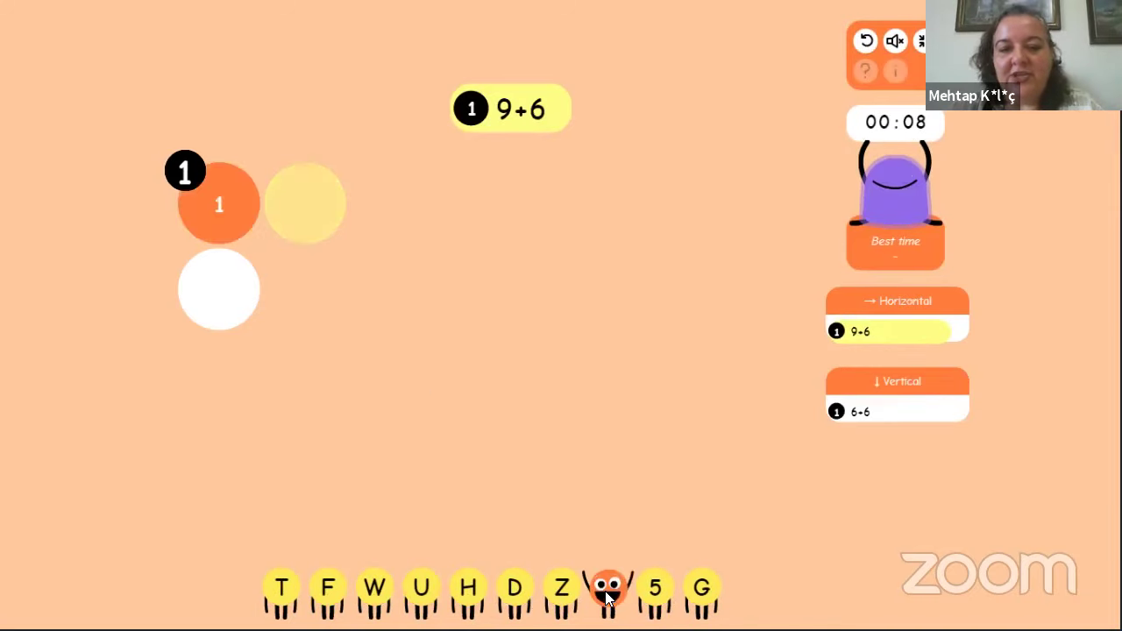
left_click(653, 592)
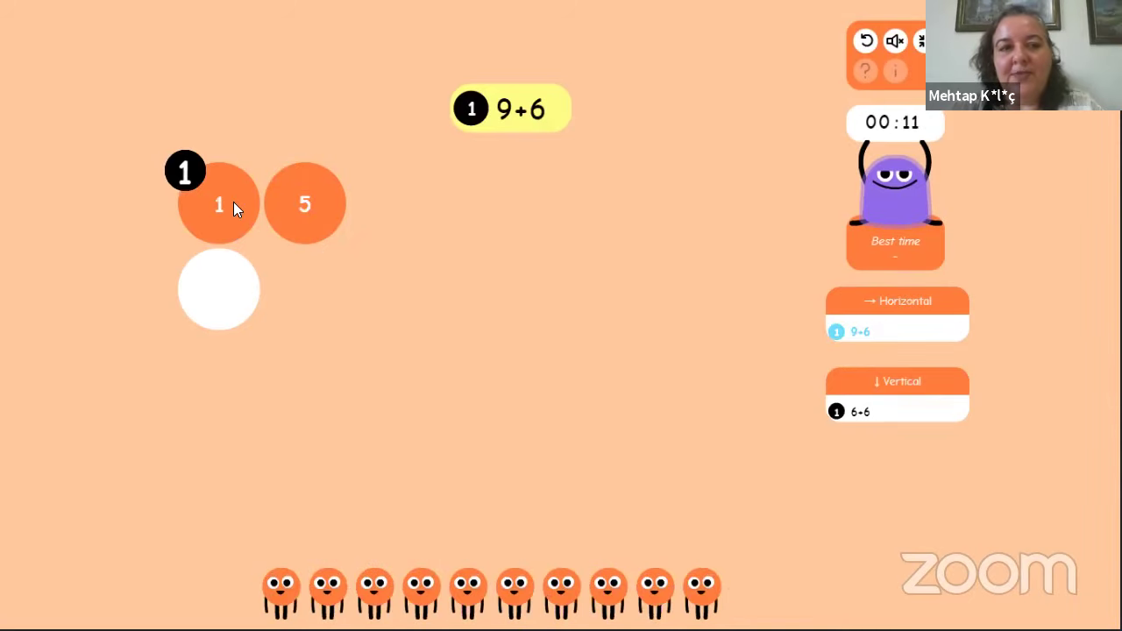
left_click(203, 296)
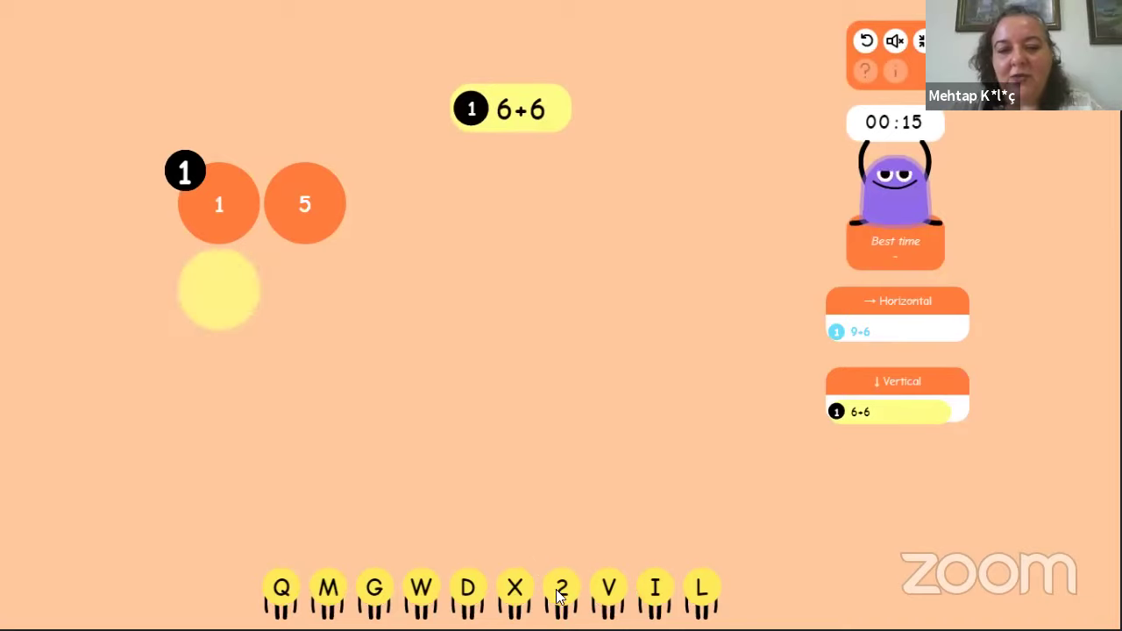
left_click(563, 589)
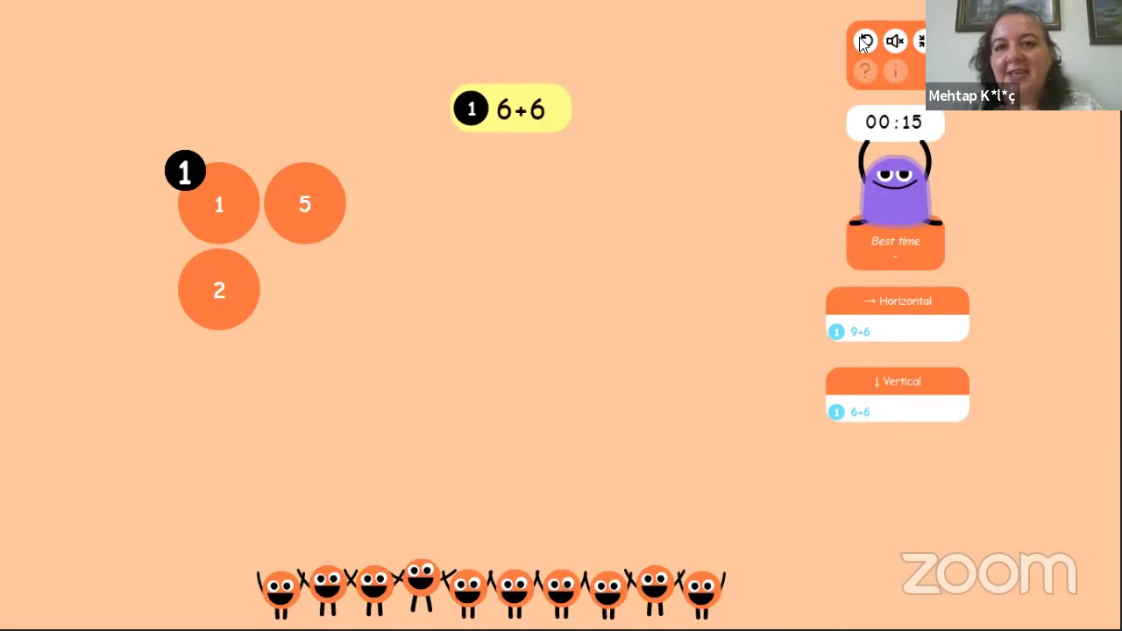
left_click(922, 42)
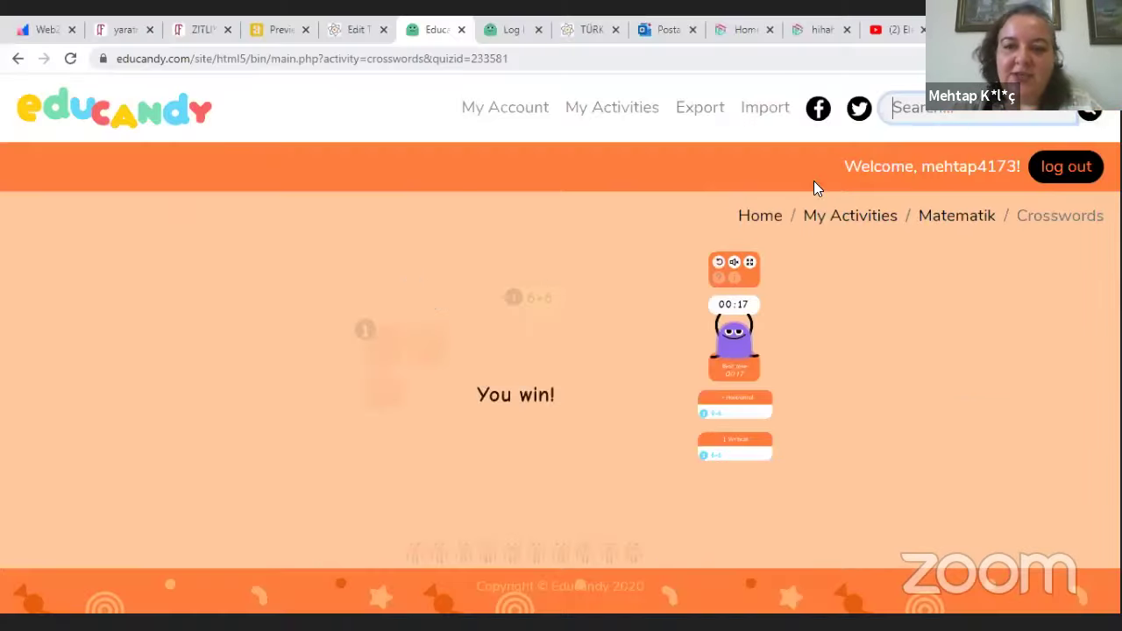
Step: Return to the Matematik activity and start its Match-up game in full screen
left_click(927, 219)
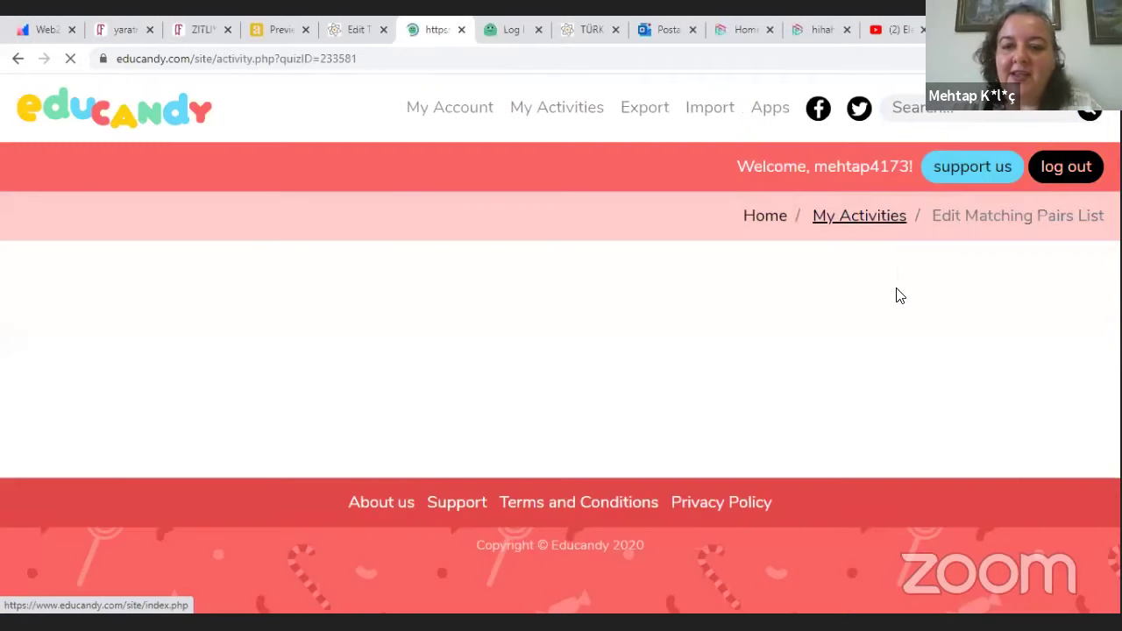
scroll(891, 302, "down", 1)
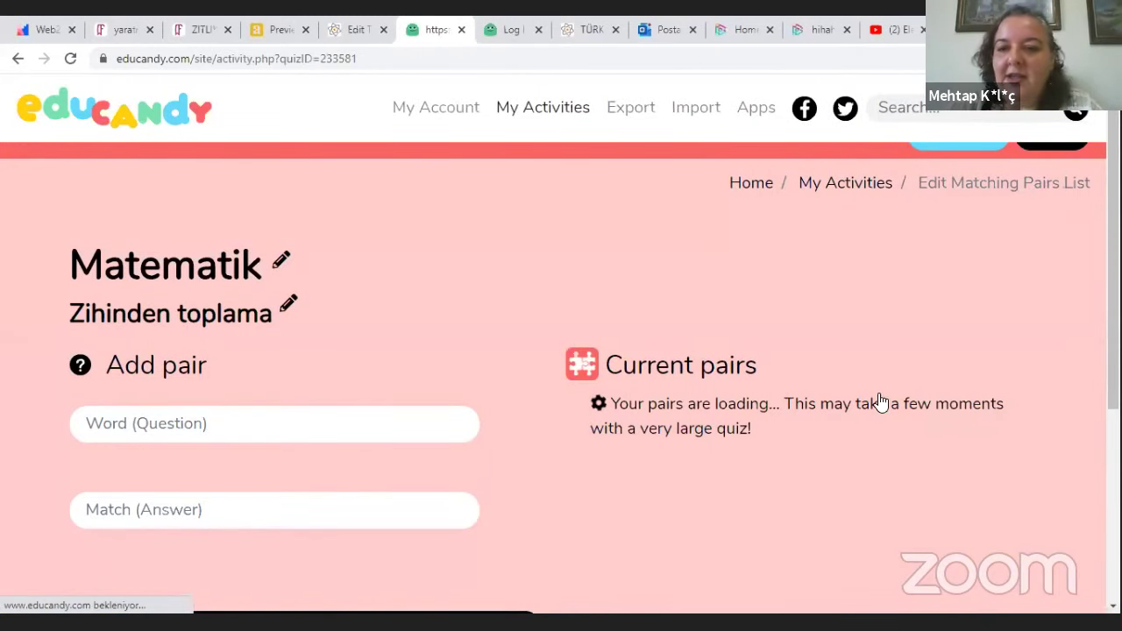
scroll(891, 369, "down", 10)
left_click(904, 353)
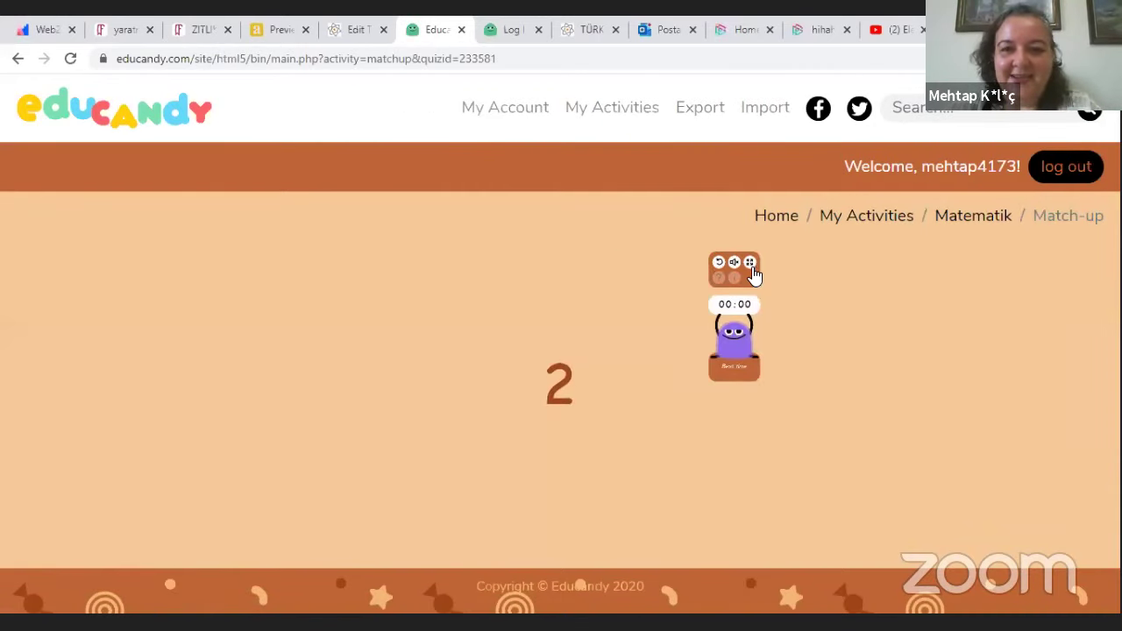
left_click(751, 263)
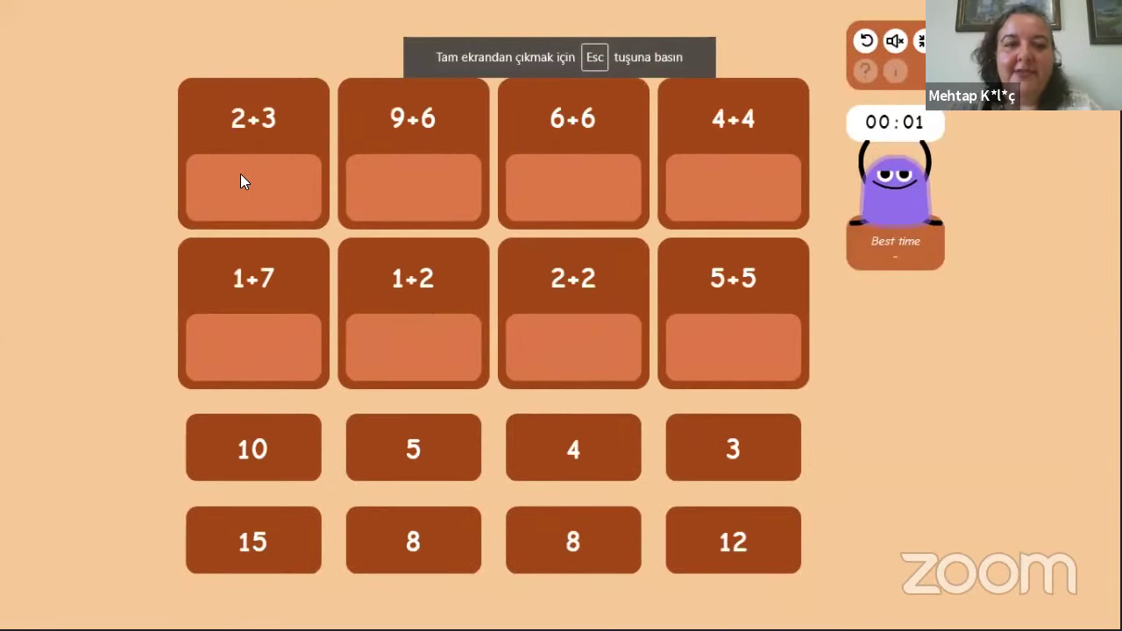
Step: Play Match-up by matching 5 to 2+3, 15 to 9+6 and 12 to 6+6, and leave full screen
left_click_drag(430, 452, 284, 211)
left_click_drag(388, 305, 411, 188)
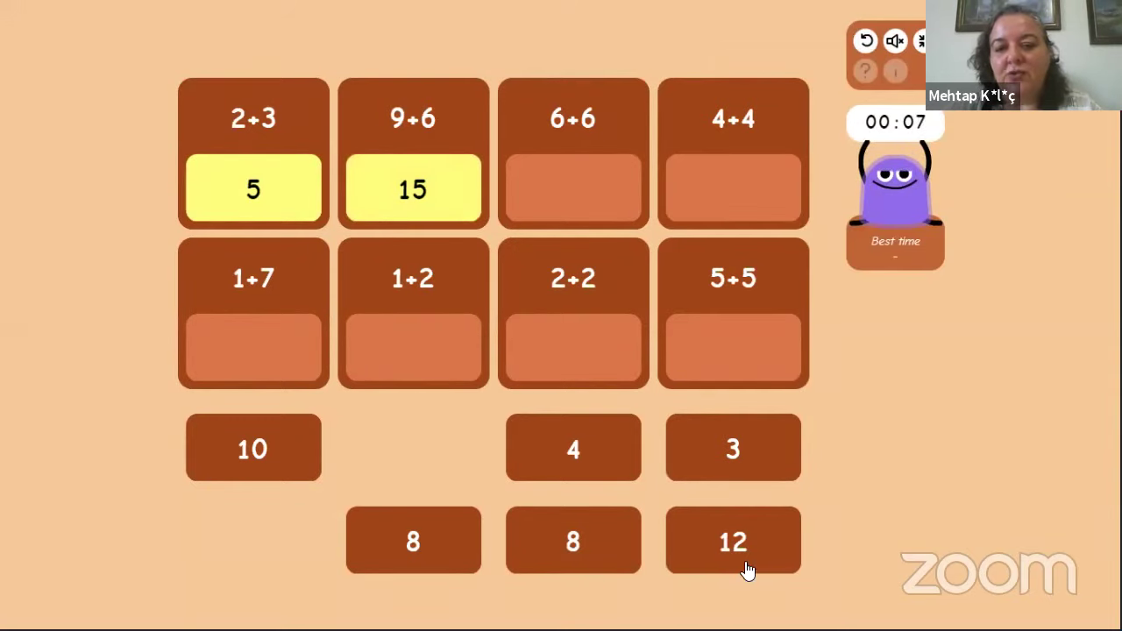
left_click_drag(747, 570, 605, 193)
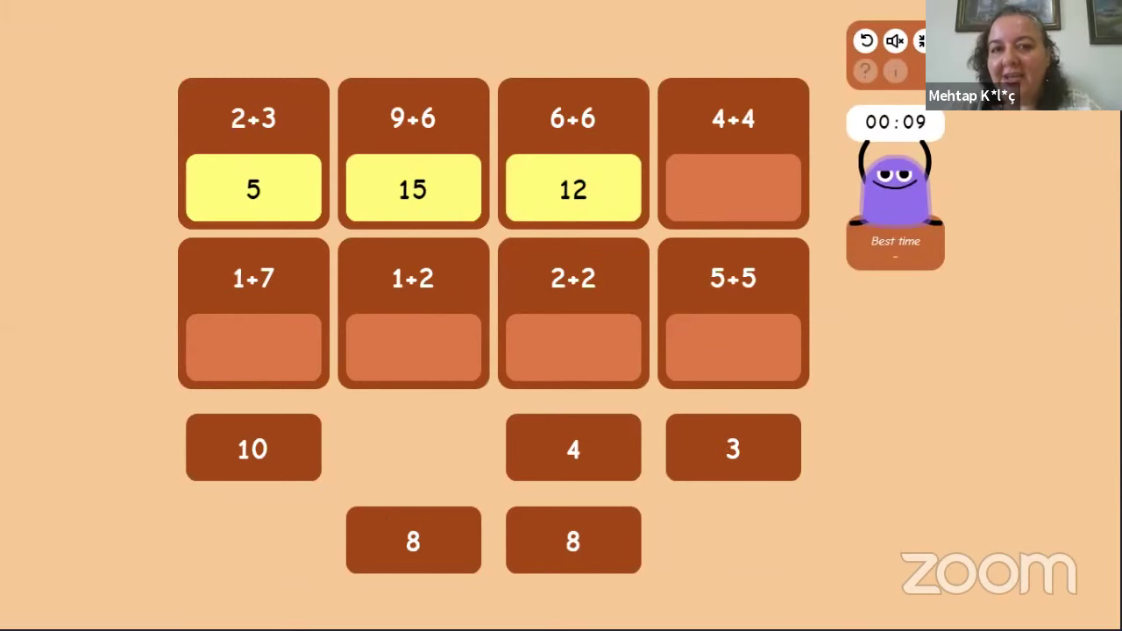
key("Escape")
Step: Return to the Matematik activity and start its Memory game in full screen
left_click(973, 219)
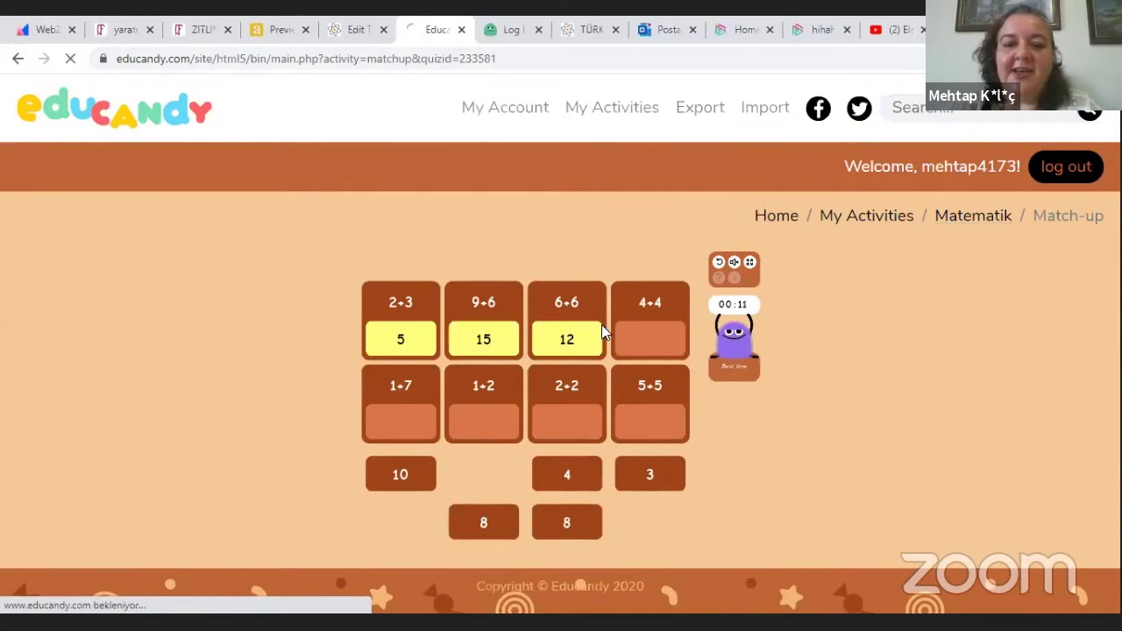
scroll(434, 348, "down", 10)
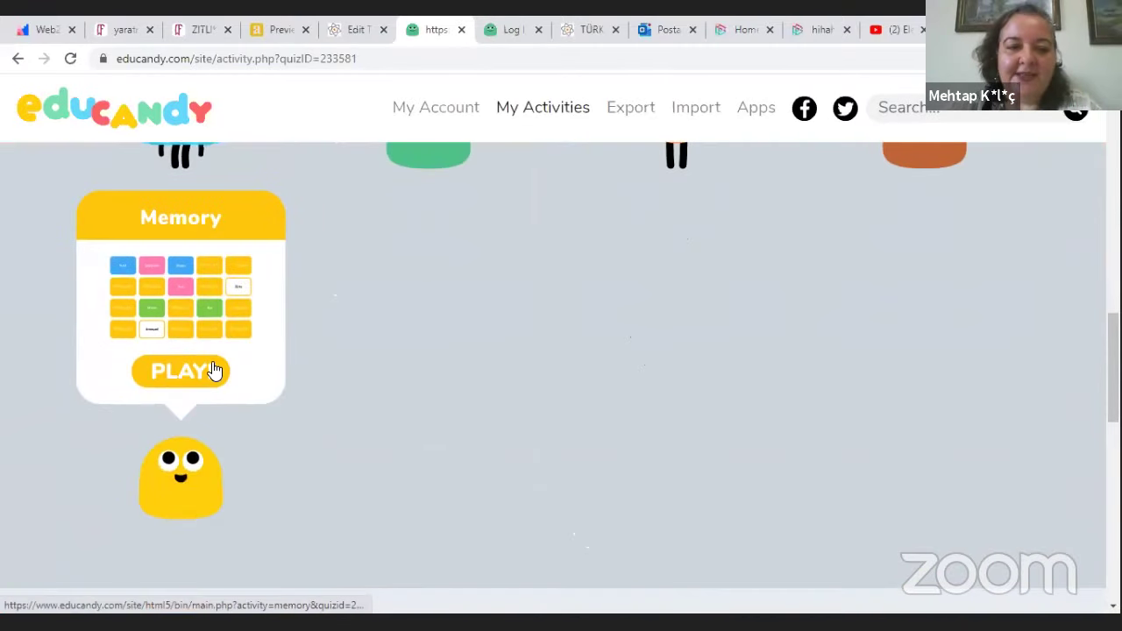
left_click(214, 371)
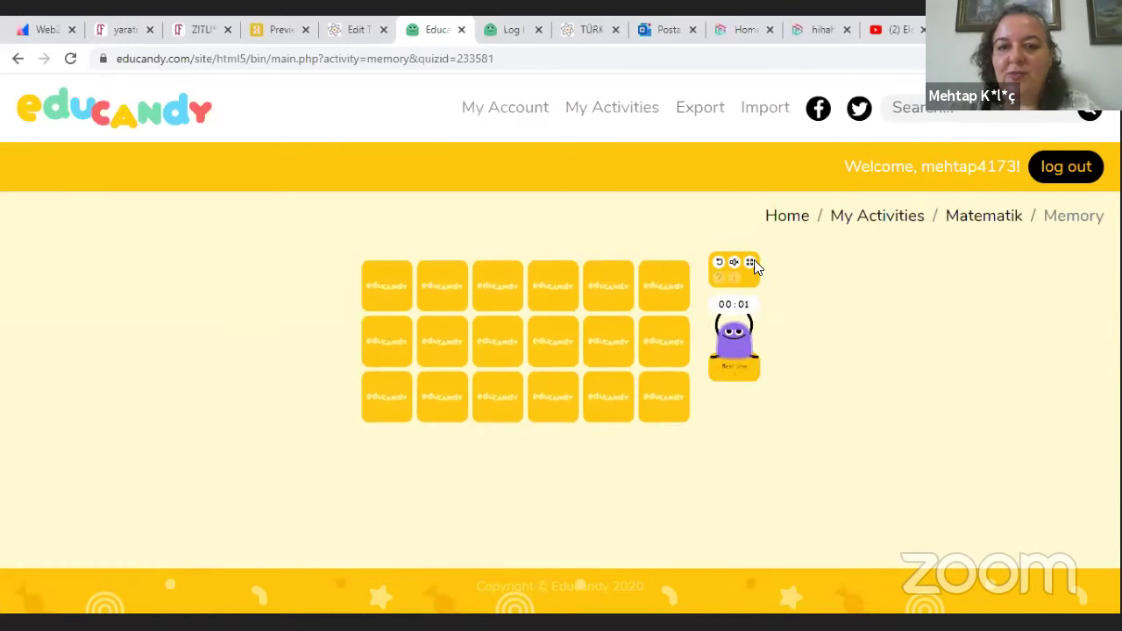
left_click(755, 259)
Step: Play Memory by turning over cards until 30 is paired with 10+20, and leave full screen
left_click(242, 204)
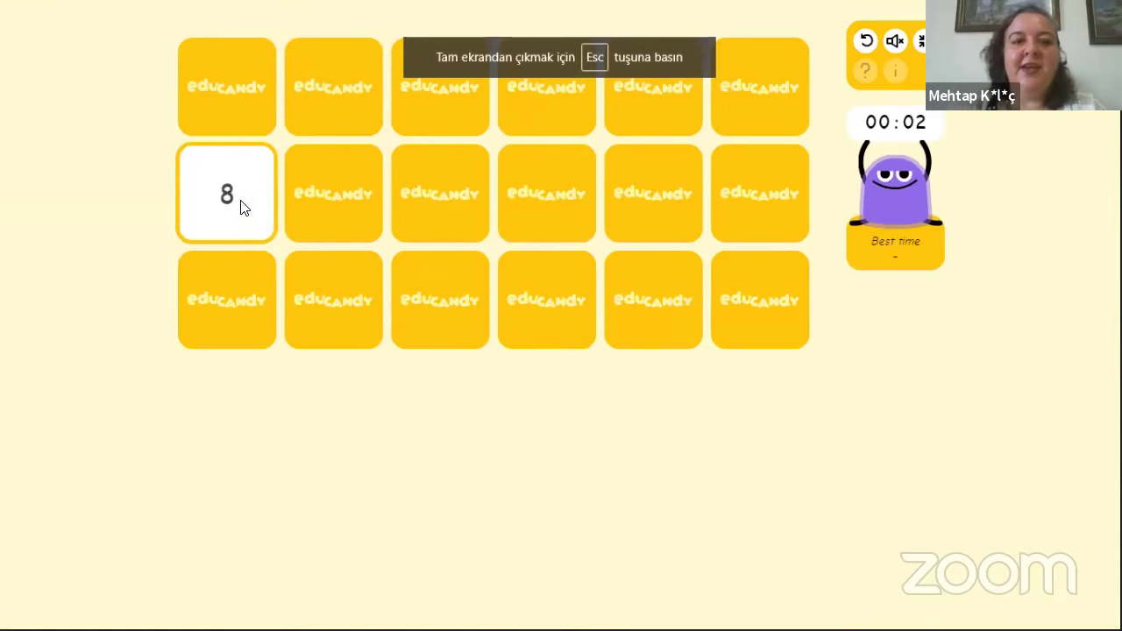
left_click(340, 200)
left_click(335, 314)
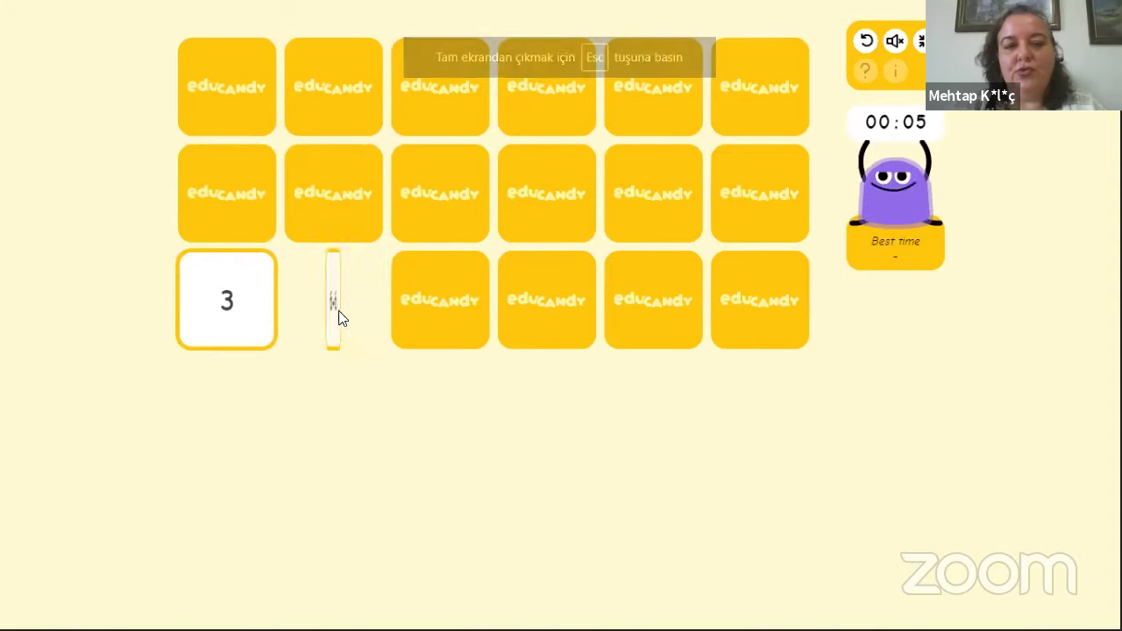
left_click(462, 325)
left_click(550, 317)
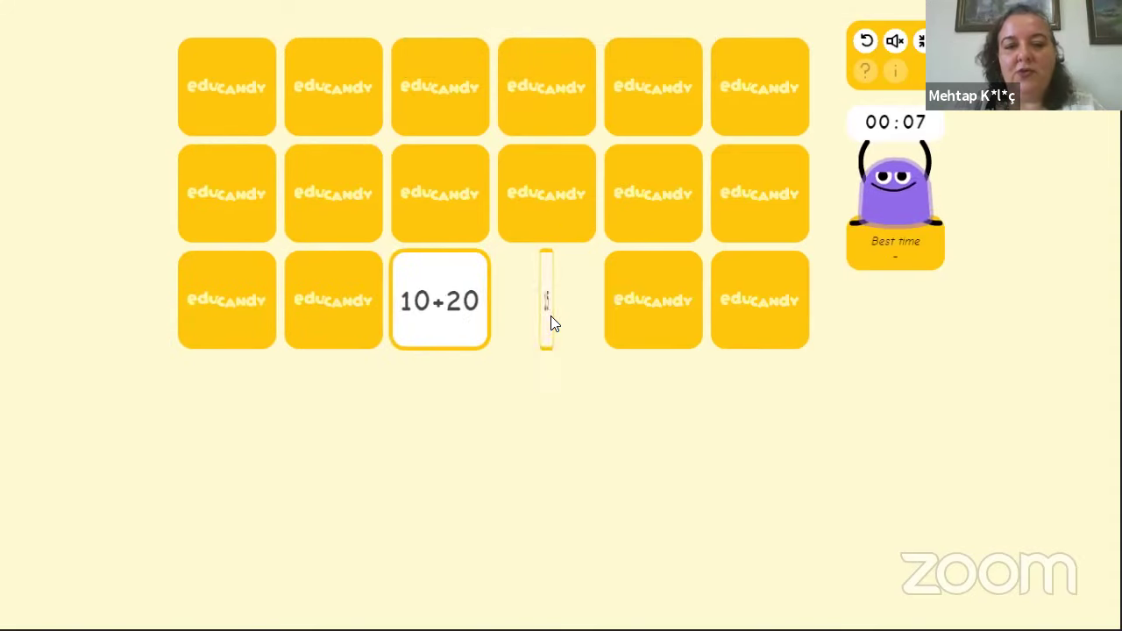
left_click(349, 225)
left_click(452, 300)
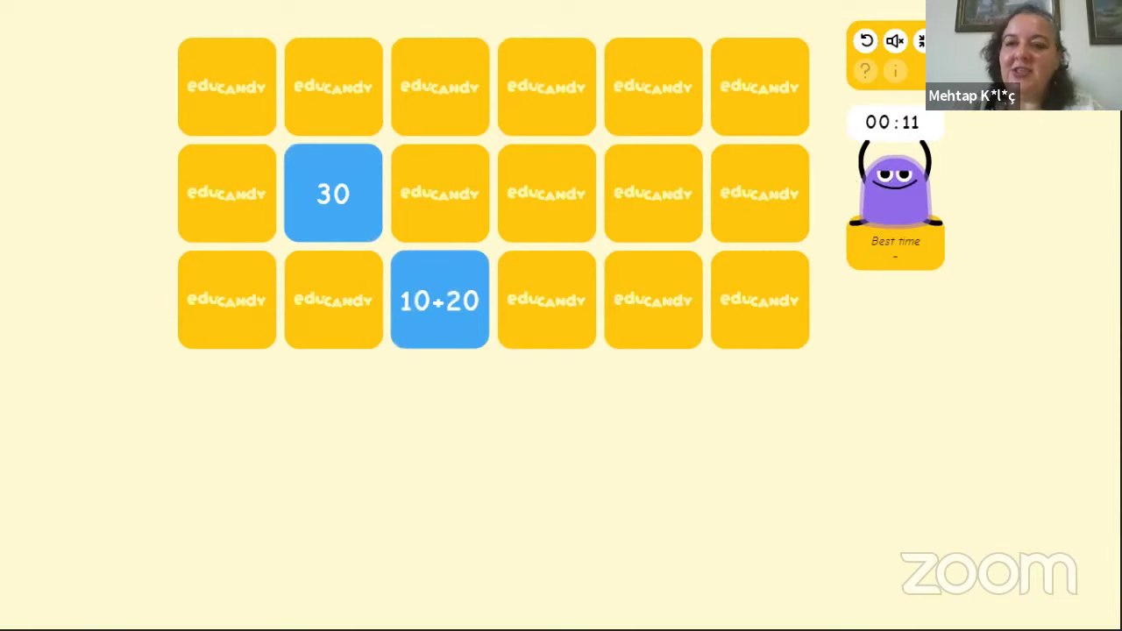
left_click(922, 41)
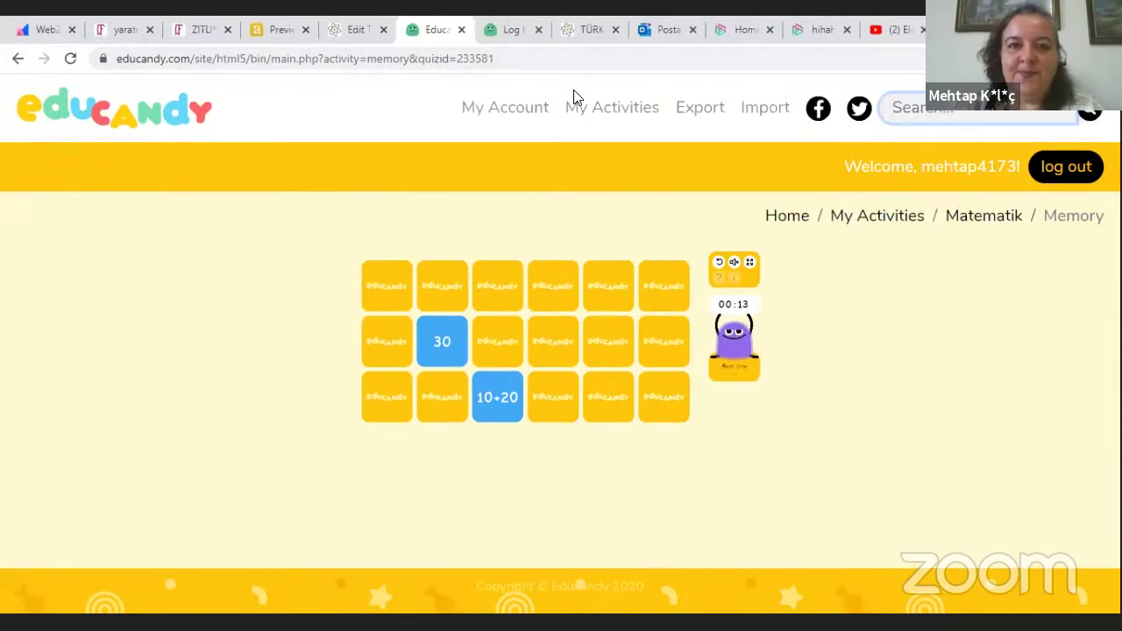